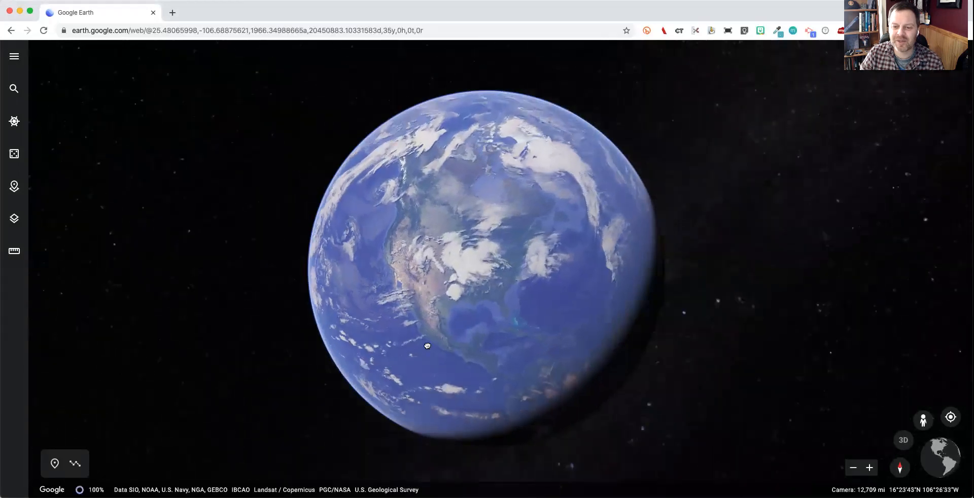
left_click_drag(637, 305, 374, 297)
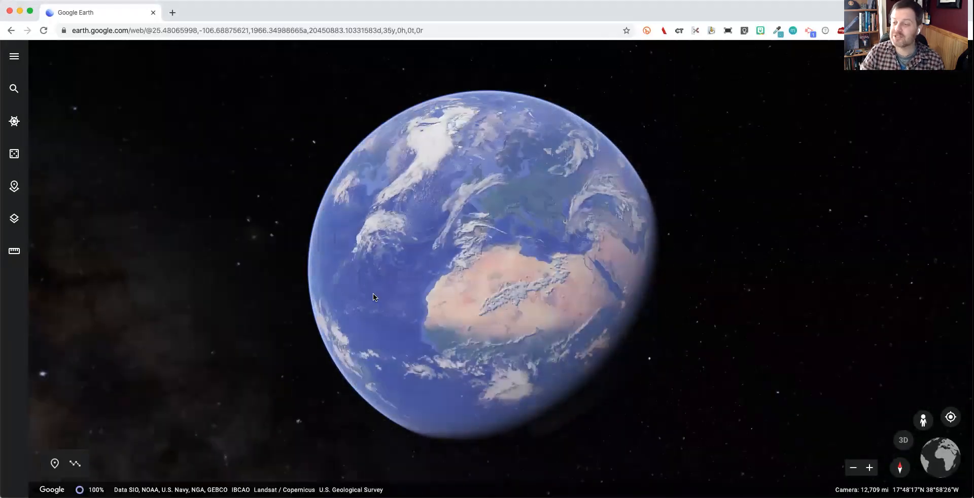
left_click_drag(659, 288, 390, 275)
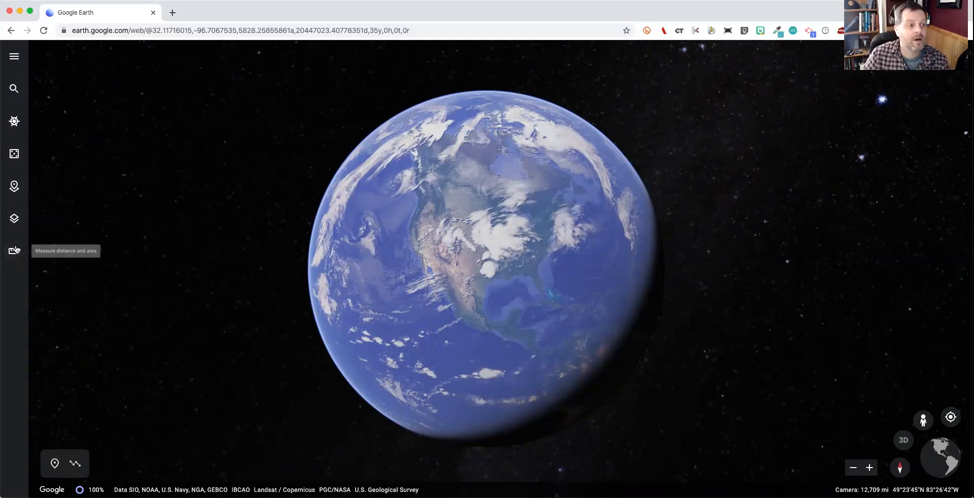
left_click(14, 57)
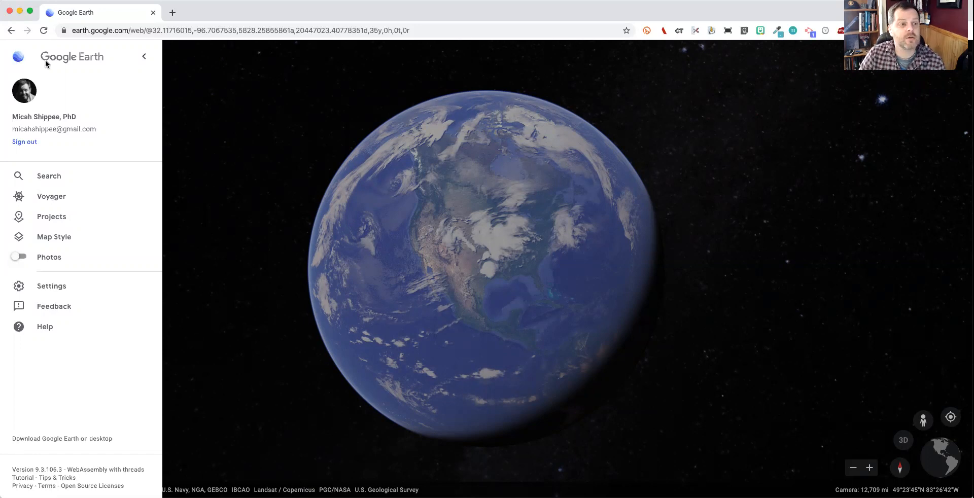
left_click(144, 59)
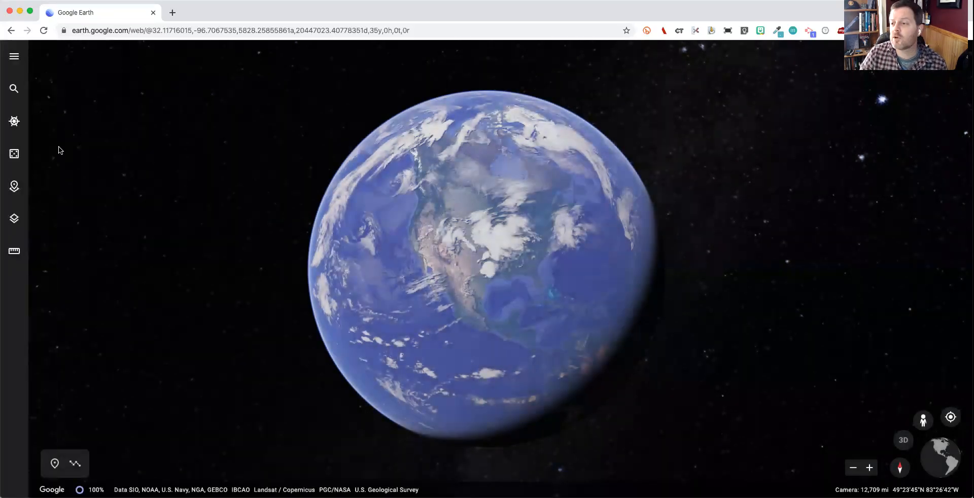
Search for "eiffel tower" and fly to the Eiffel Tower in Paris, France
left_click(13, 91)
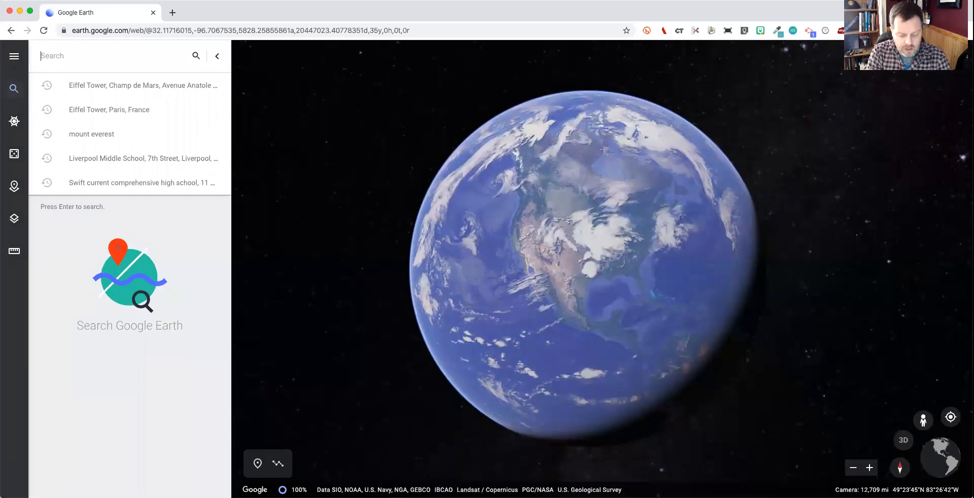
type("eiffel tower")
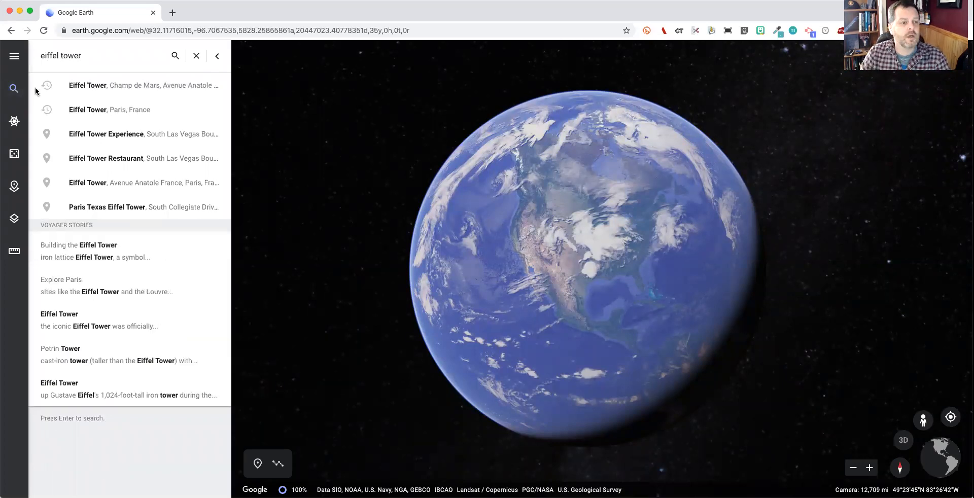
left_click(117, 110)
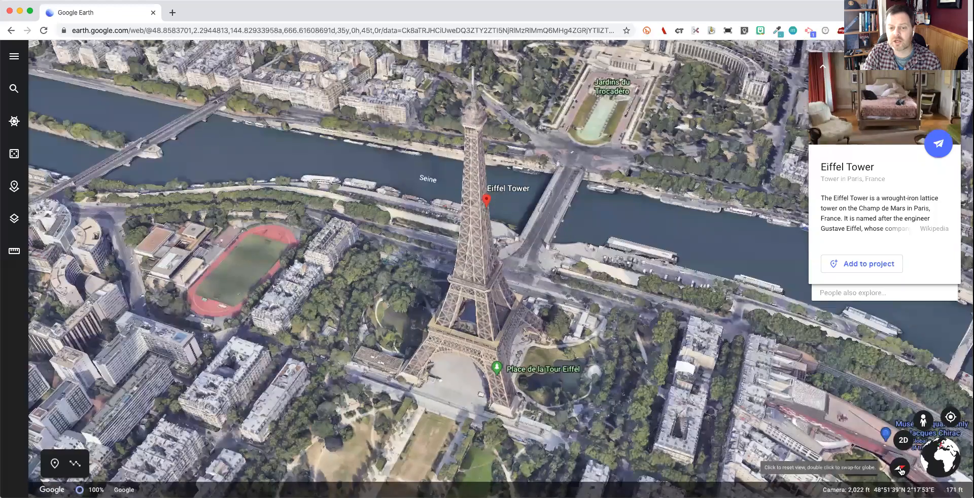
Reset the view to north, switch to 2D, and enter Street View on the Quai Branly road beside the Eiffel Tower
left_click(901, 469)
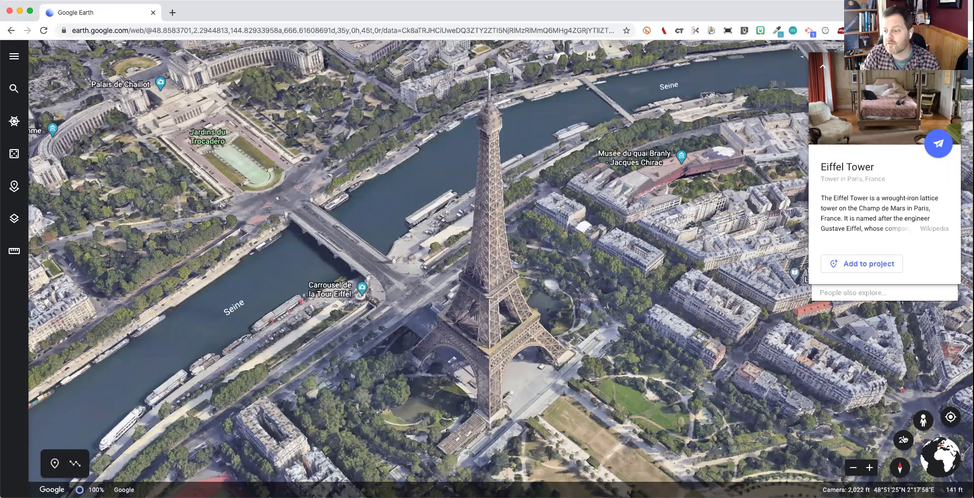
left_click(903, 441)
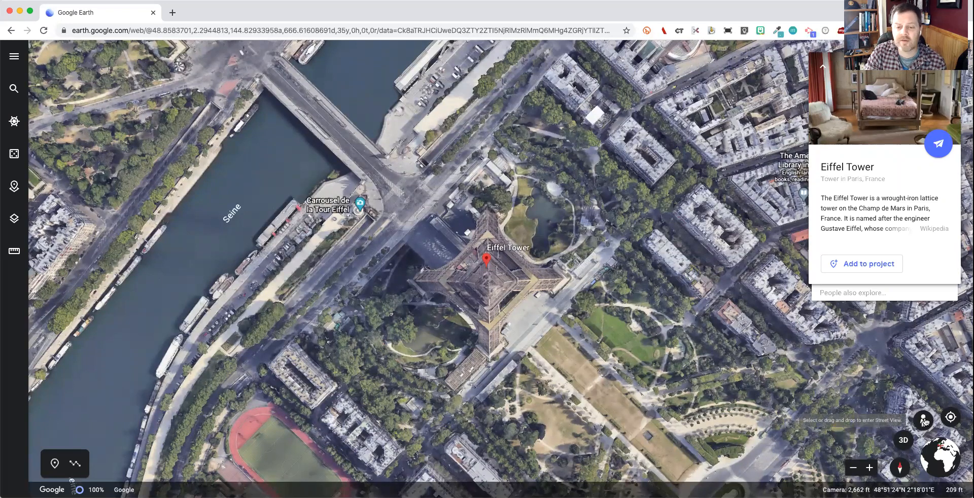
left_click(925, 421)
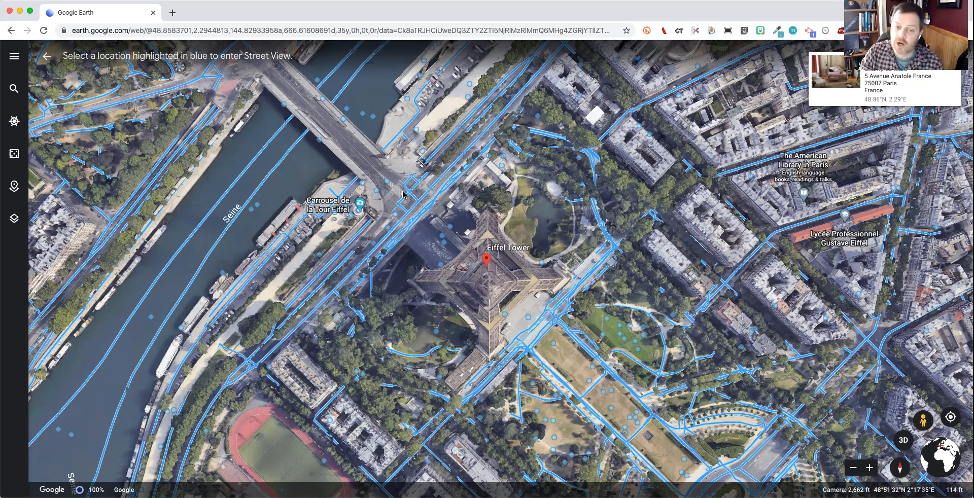
scroll(397, 205, "up", 5)
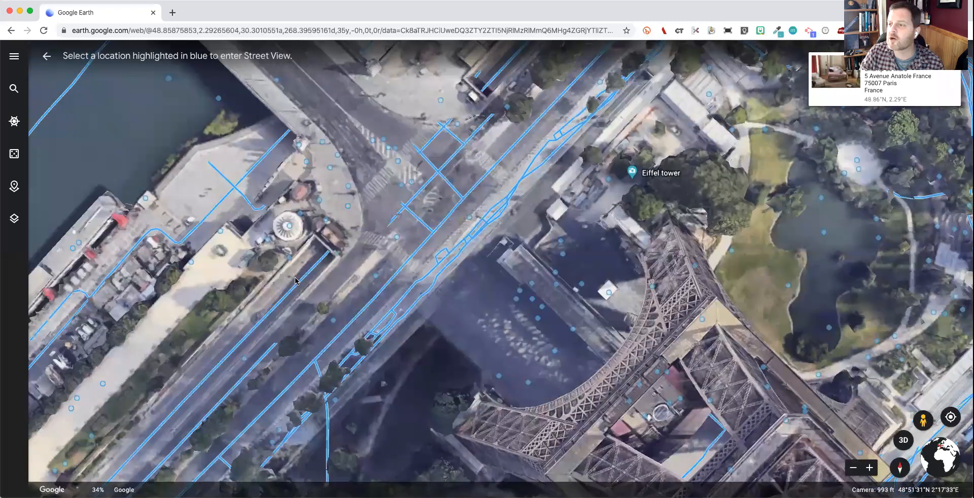
left_click(296, 278)
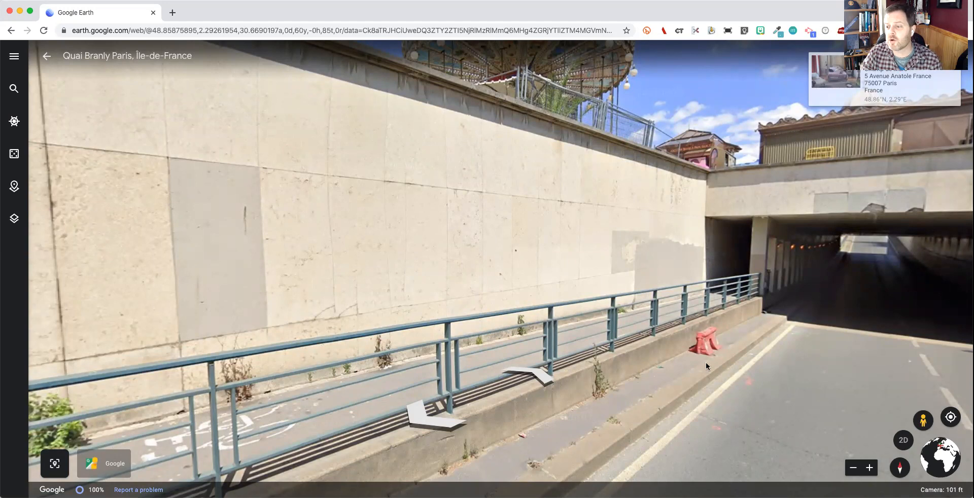
Look around in Street View and move several positions forward along Quai Branly
left_click_drag(760, 352, 848, 436)
left_click_drag(300, 237, 627, 397)
left_click_drag(212, 296, 598, 140)
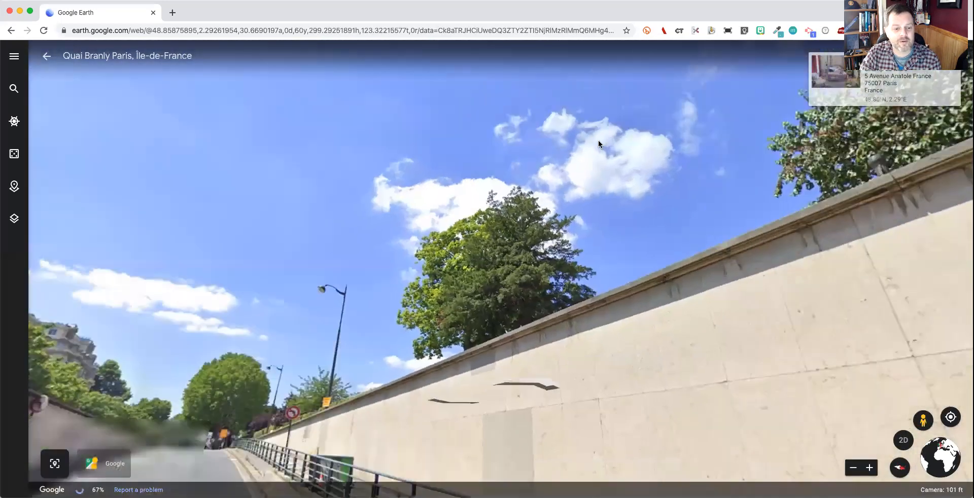
left_click_drag(495, 278, 582, 157)
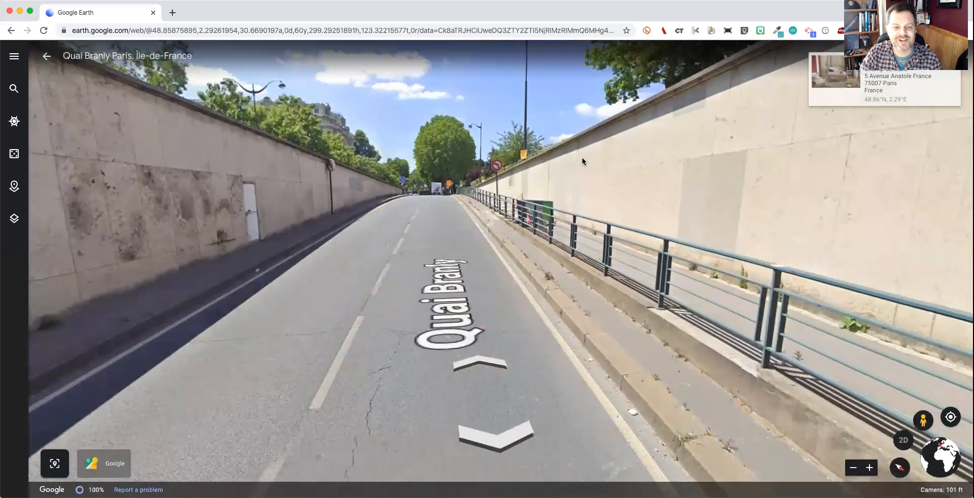
left_click(482, 362)
left_click(482, 362)
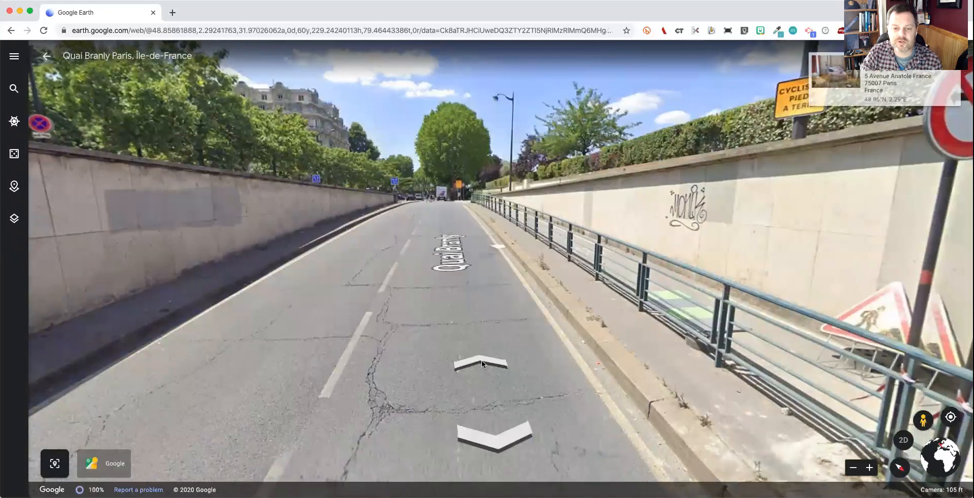
left_click(482, 362)
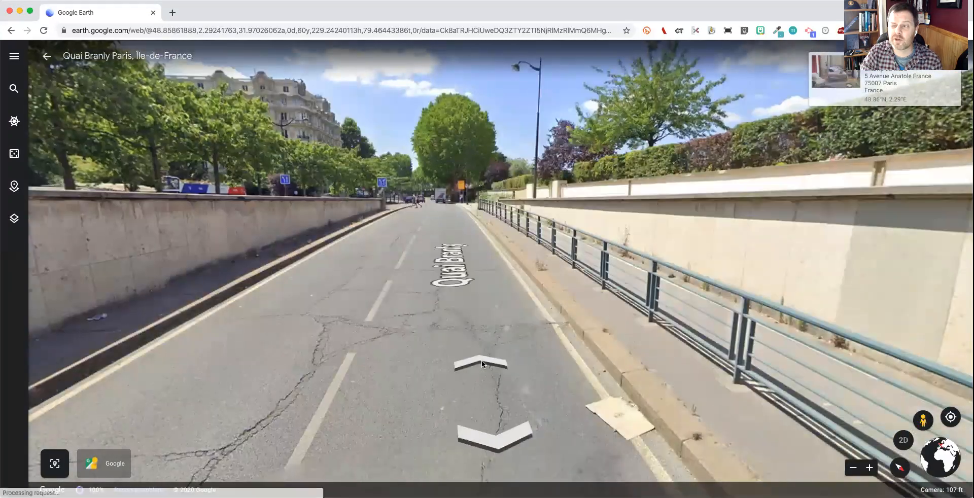
left_click(482, 362)
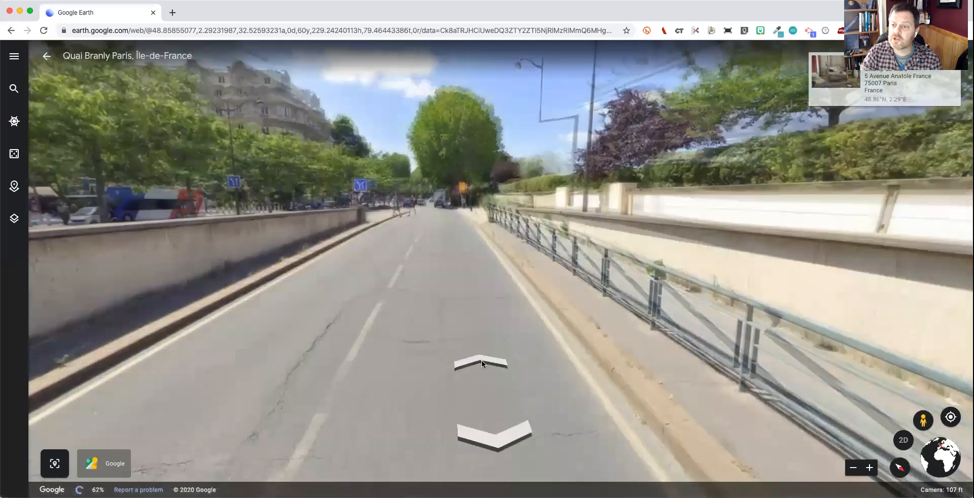
Leave the road's Street View and open a Photo Sphere on the plaza at the foot of the Eiffel Tower
left_click(46, 57)
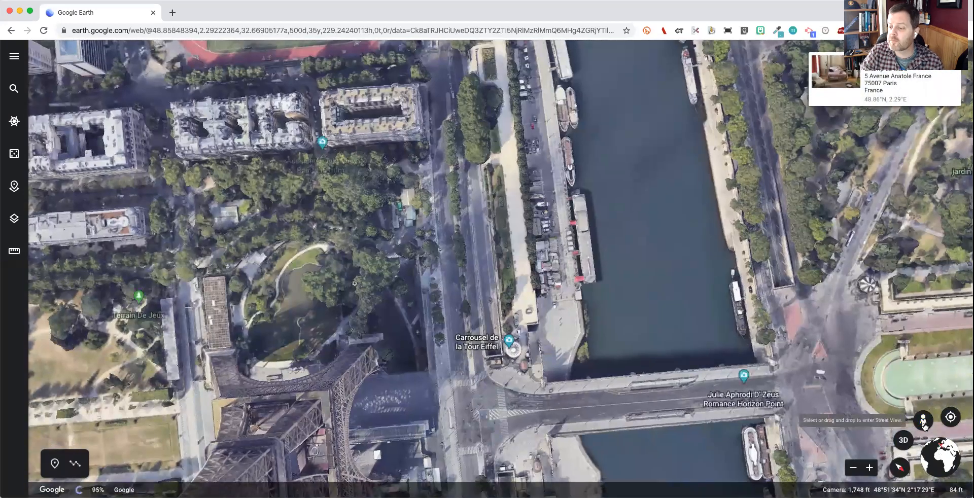
left_click(923, 422)
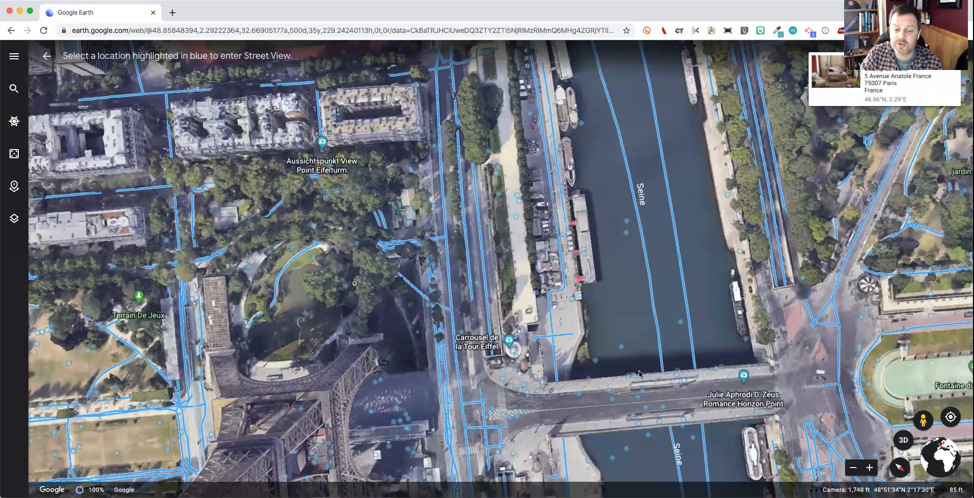
left_click_drag(407, 352, 484, 185)
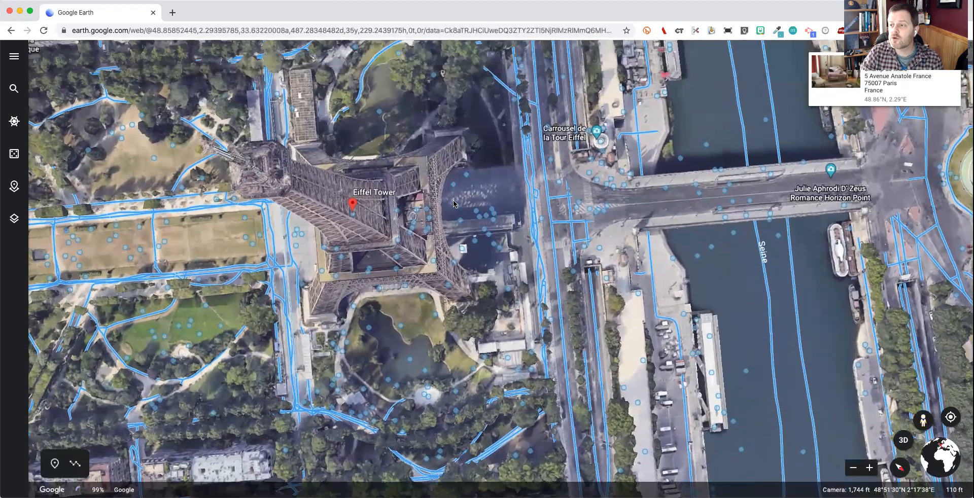
key("o")
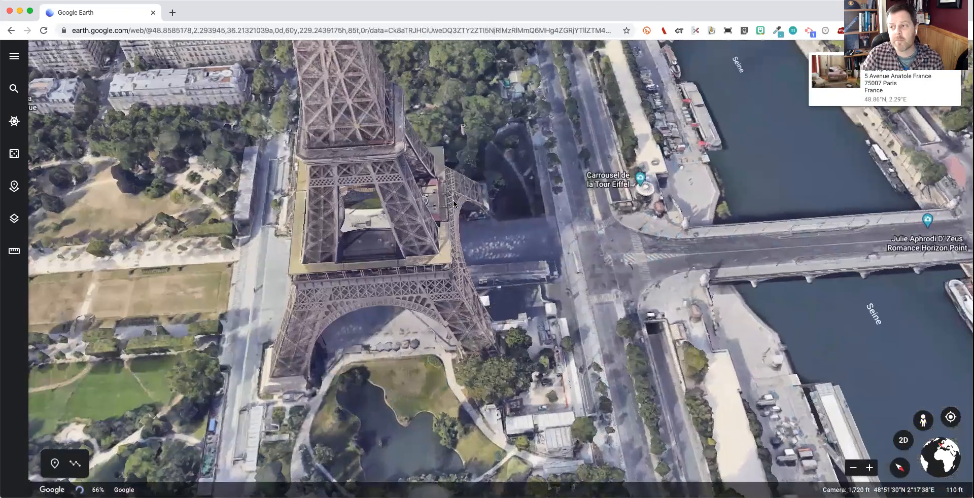
left_click(452, 199)
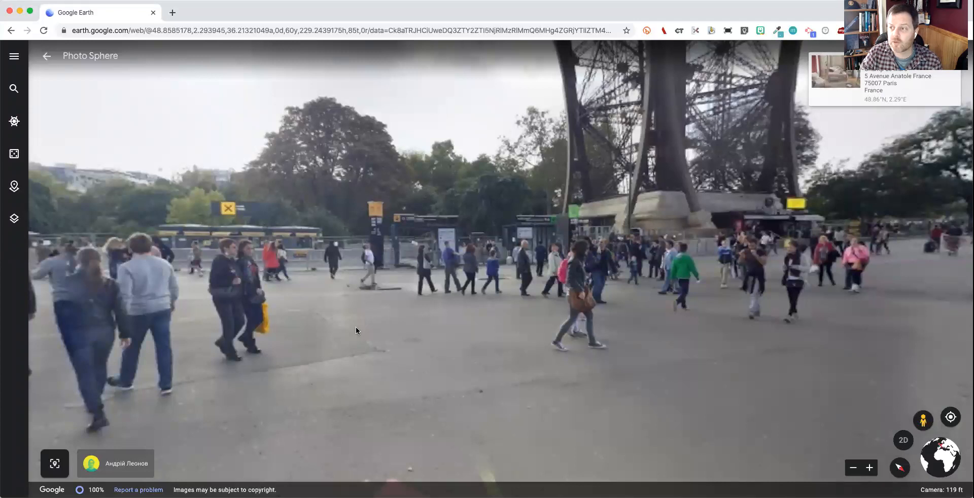
Examine the Photo Sphere in all directions, including a close look at the two people in matching "1952" sweatshirts
left_click_drag(245, 335, 536, 305)
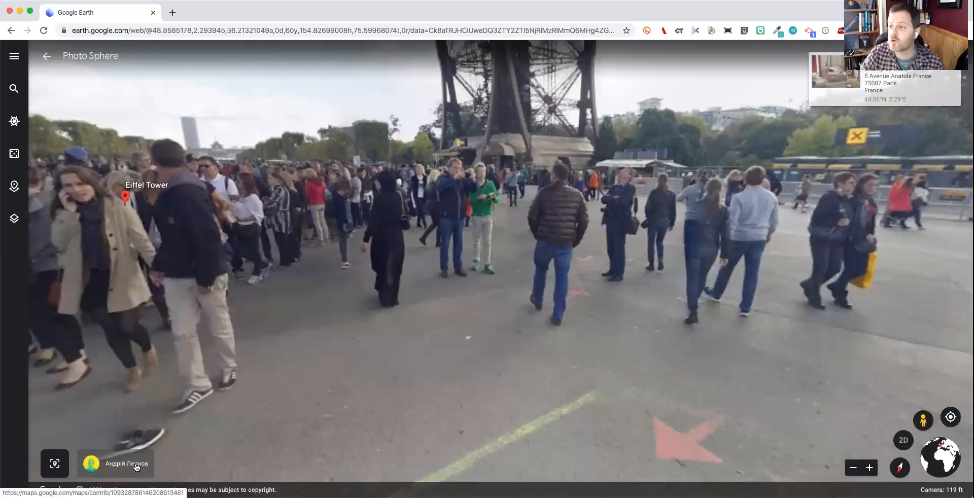
left_click_drag(175, 419, 397, 371)
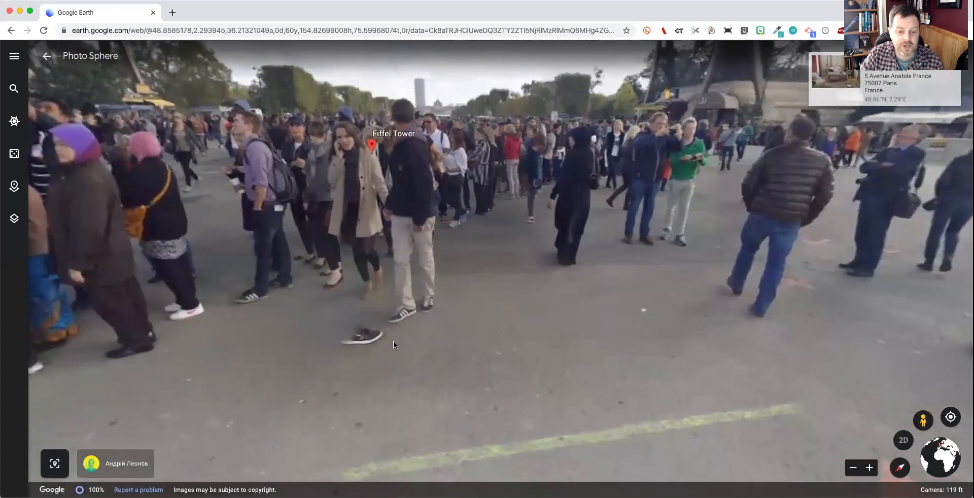
left_click_drag(288, 326, 634, 317)
left_click_drag(194, 298, 580, 321)
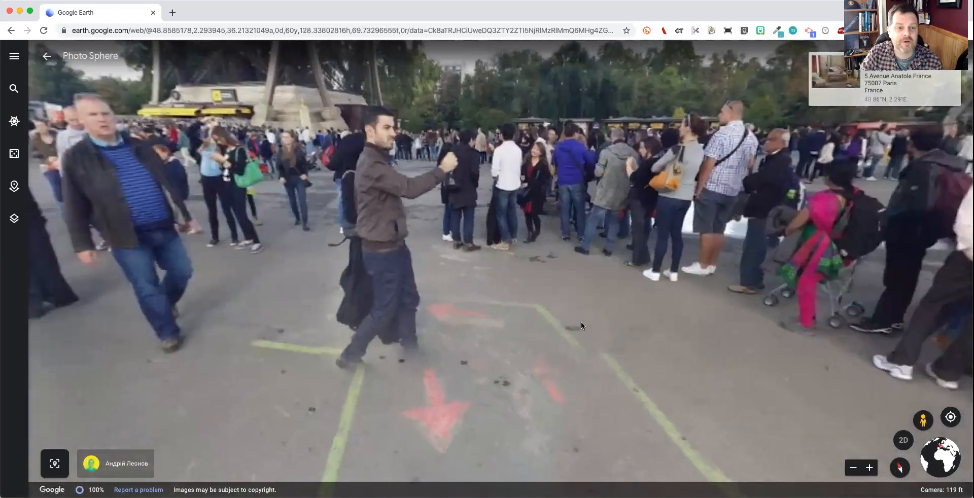
left_click_drag(571, 360, 594, 334)
left_click_drag(211, 319, 658, 355)
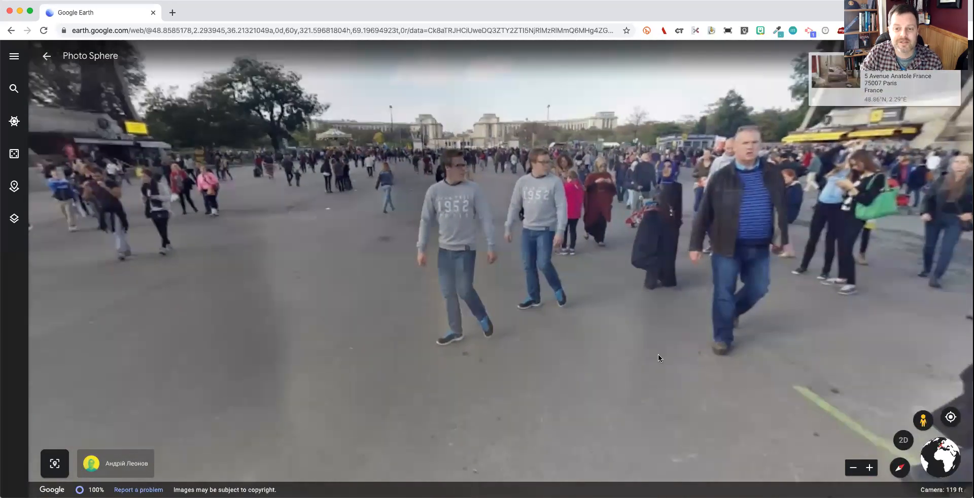
scroll(507, 301, "up", 5)
left_click_drag(507, 301, 509, 372)
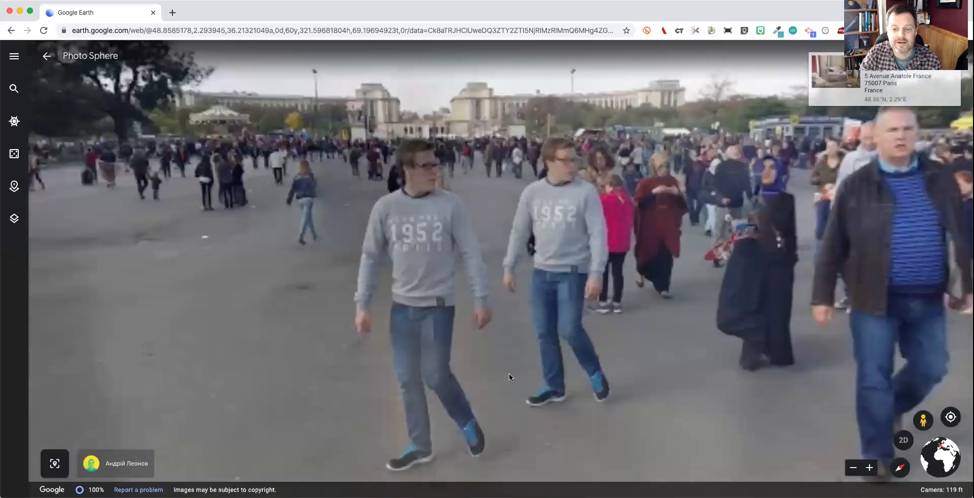
scroll(509, 374, "up", 3)
scroll(509, 374, "down", 2)
scroll(509, 373, "down", 2)
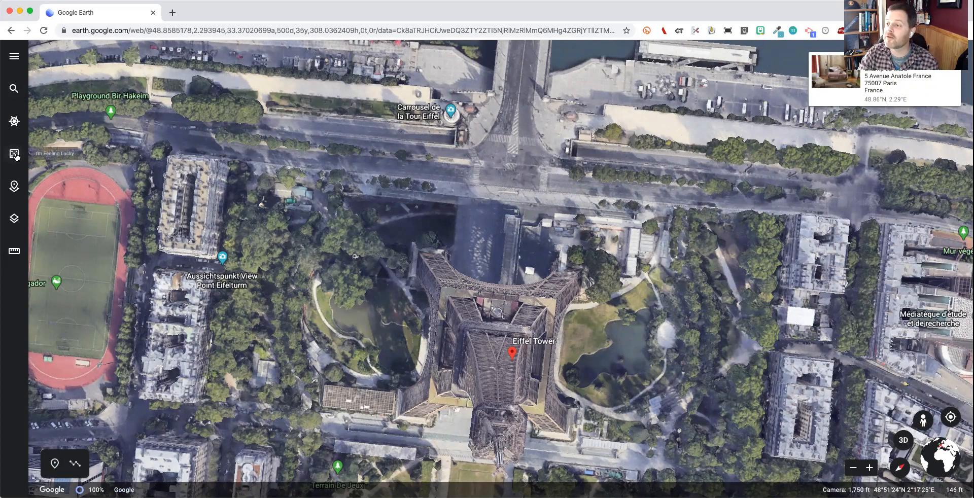
Fly to a random place with I'm Feeling Lucky and bring the small Flagler Memorial Island into close view
left_click(15, 156)
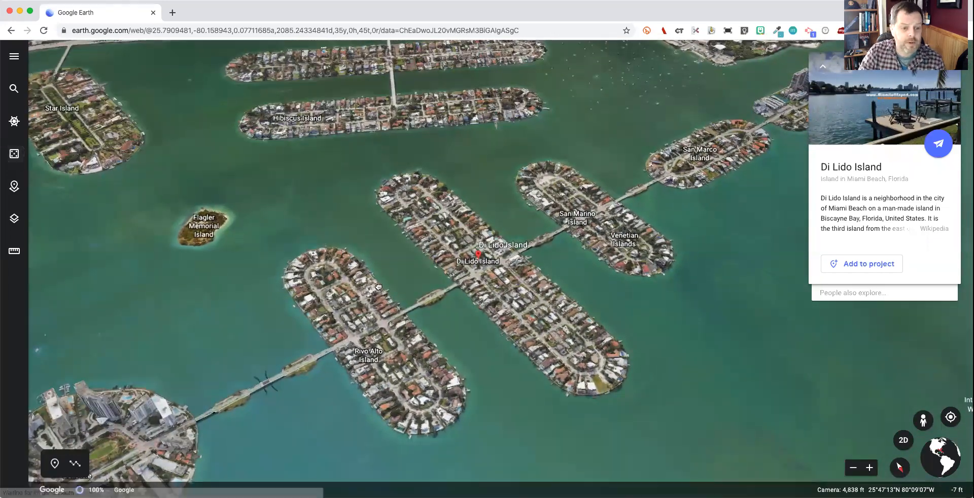
left_click_drag(379, 287, 398, 288)
left_click_drag(311, 293, 361, 415)
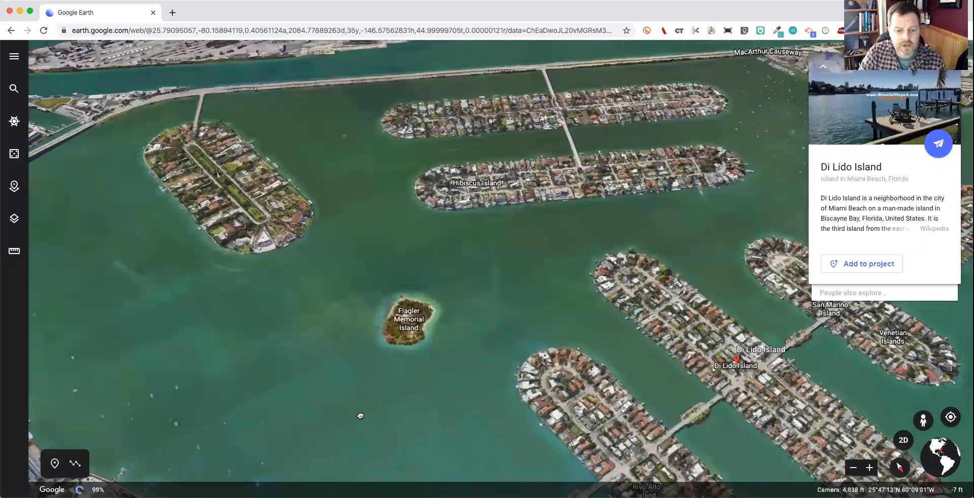
scroll(400, 369, "up", 3)
scroll(419, 375, "up", 2)
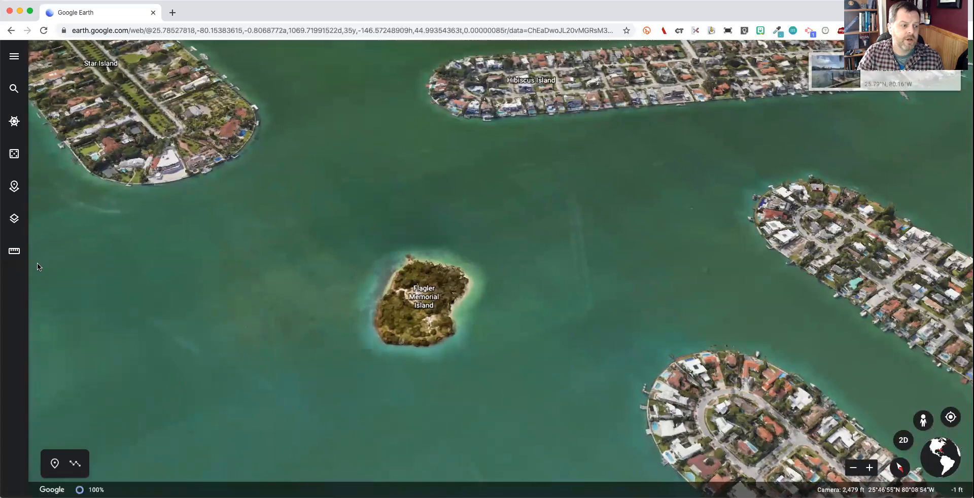
Measure the perimeter and area of Flagler Memorial Island by tracing a closed outline around its shoreline
left_click(14, 253)
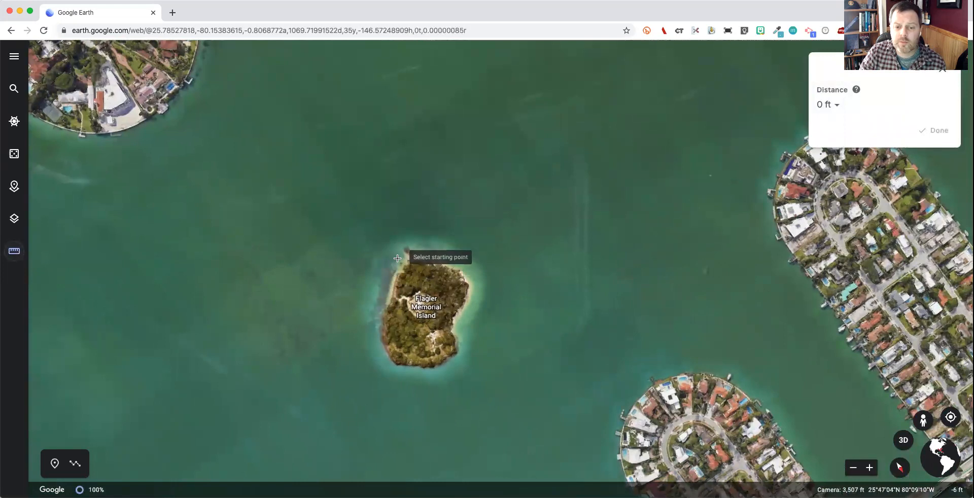
left_click(401, 261)
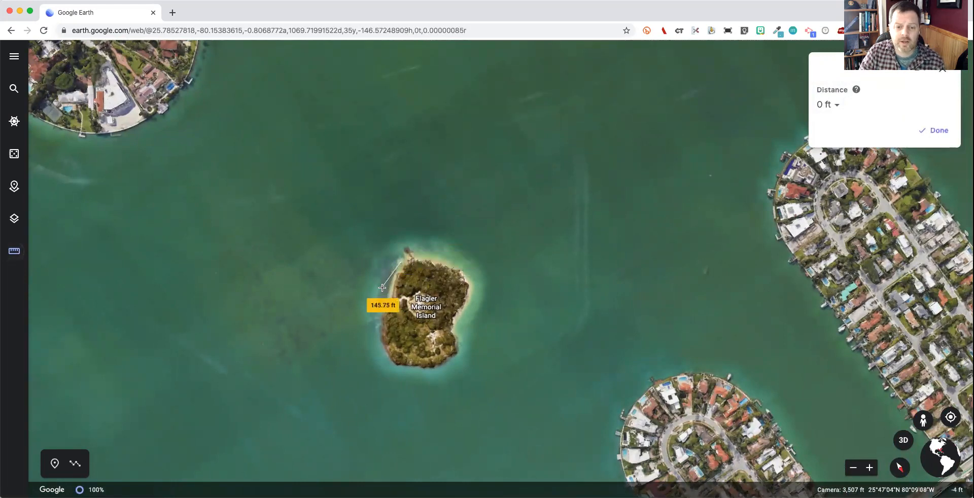
left_click(376, 334)
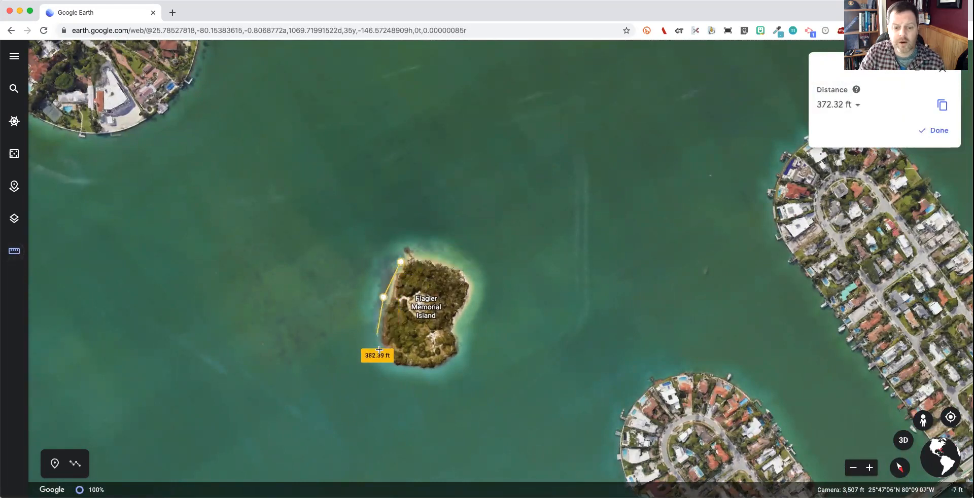
left_click(384, 359)
left_click(402, 374)
left_click(444, 368)
left_click(463, 350)
left_click(455, 331)
left_click(460, 316)
left_click(476, 294)
left_click(463, 270)
left_click(438, 256)
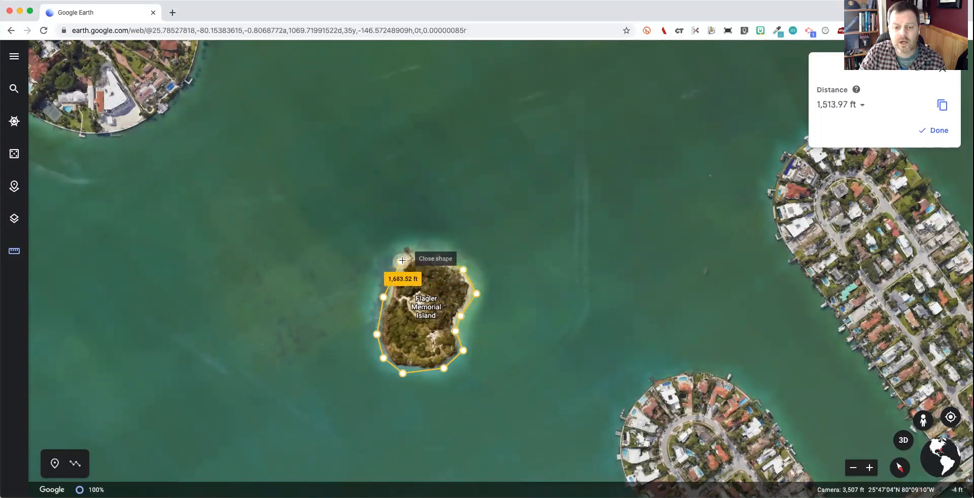
left_click(400, 261)
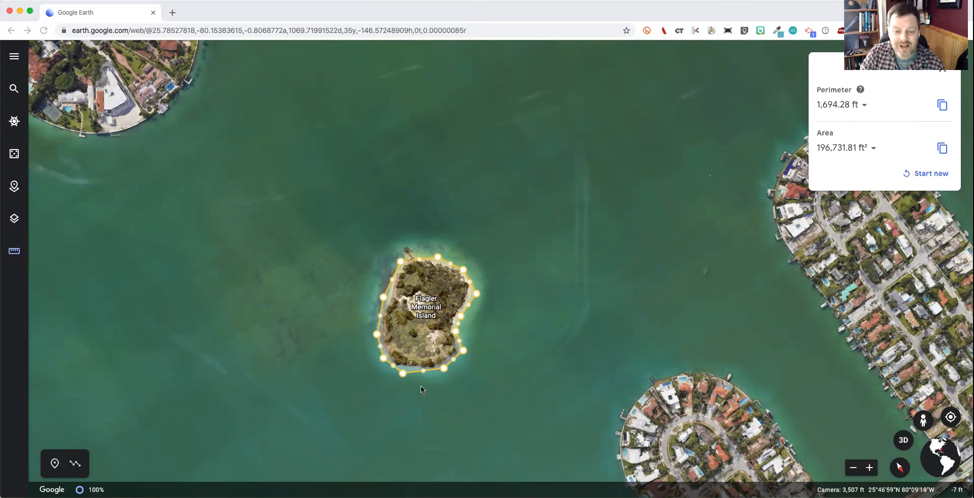
Refine the measured outline by pulling its points on the outer edges closer to the island's shoreline
scroll(412, 327, "up", 3)
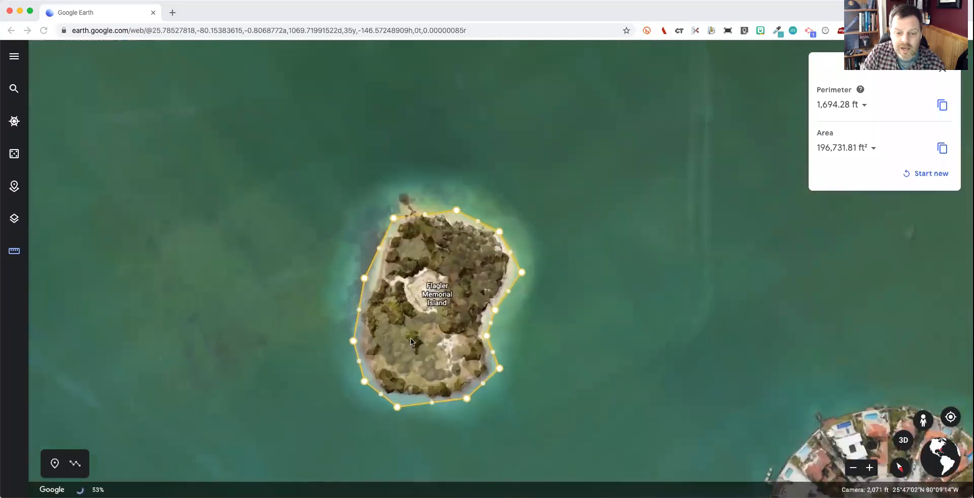
left_click_drag(428, 409, 379, 378)
left_click_drag(481, 400, 481, 394)
left_click_drag(517, 368, 511, 367)
left_click_drag(539, 265, 527, 261)
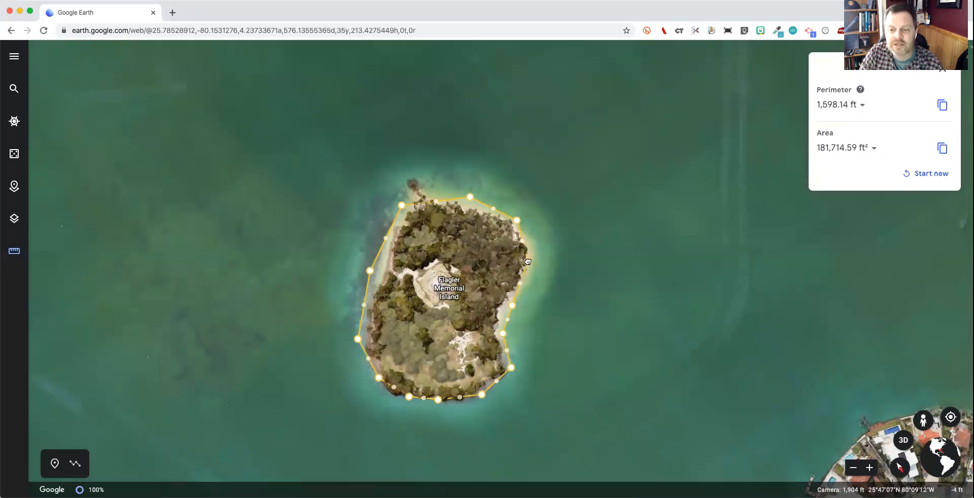
Review the length units available for the perimeter, without changing the unit, and close the measurement
left_click(861, 105)
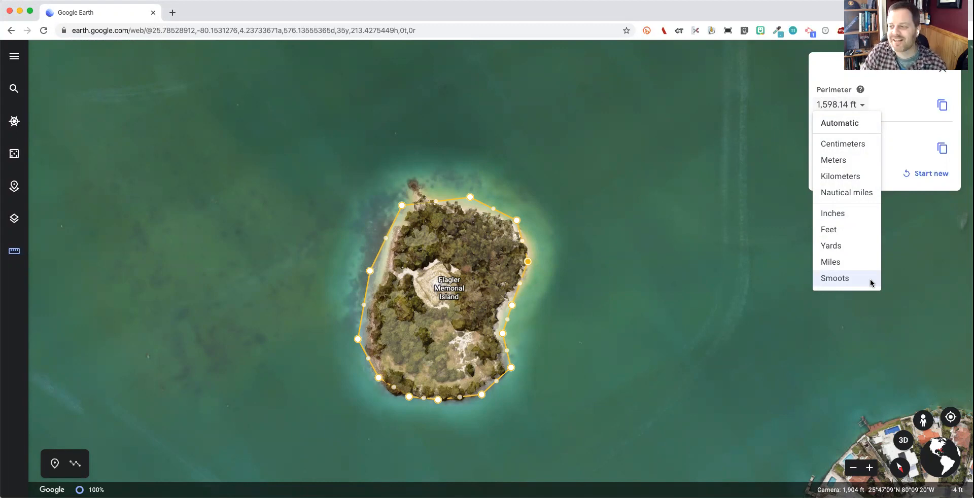
left_click(717, 221)
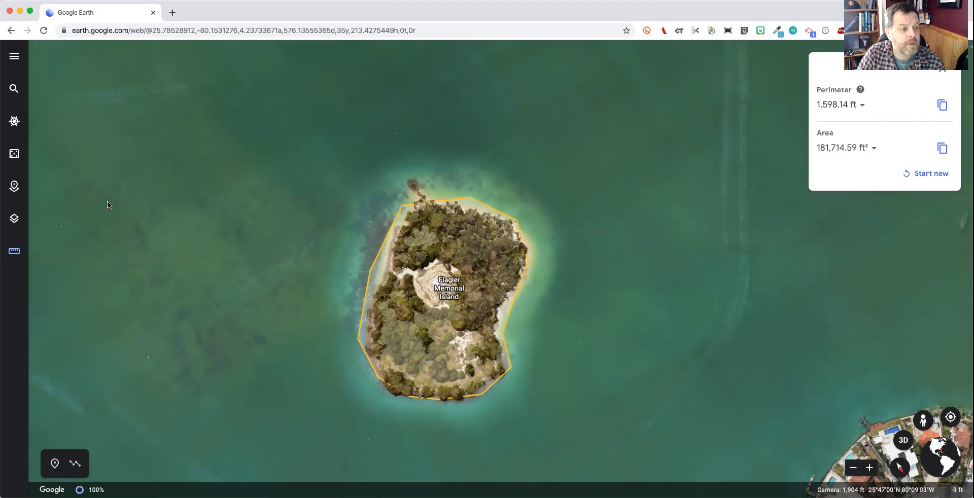
left_click(14, 252)
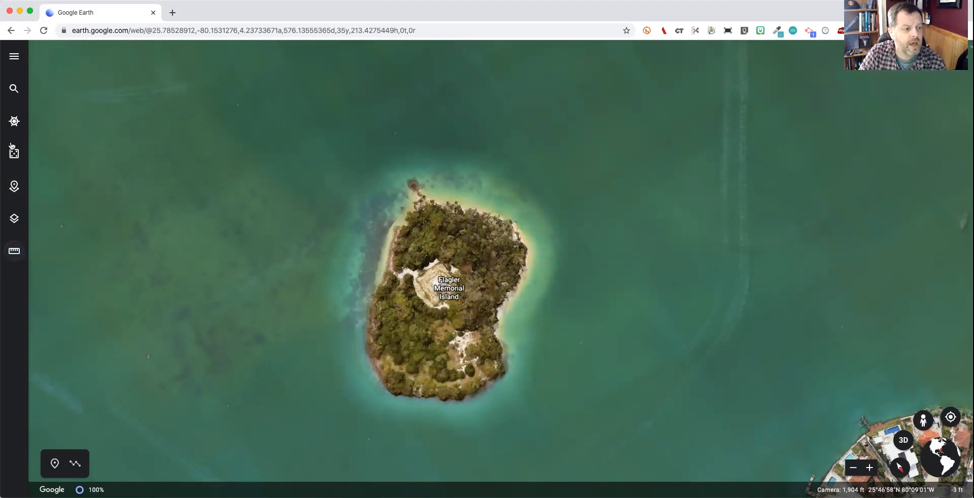
Open Voyager and browse the stories under Editor's Picks and Games
left_click(13, 122)
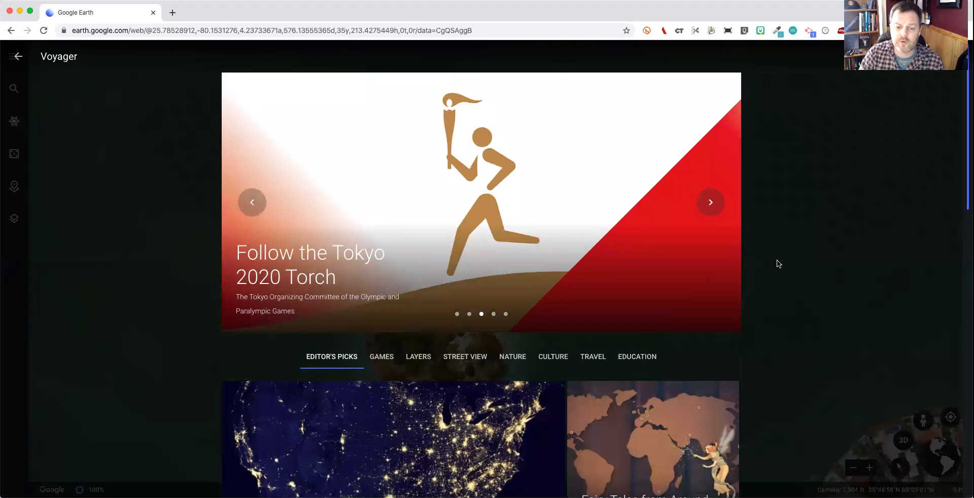
scroll(559, 294, "down", 5)
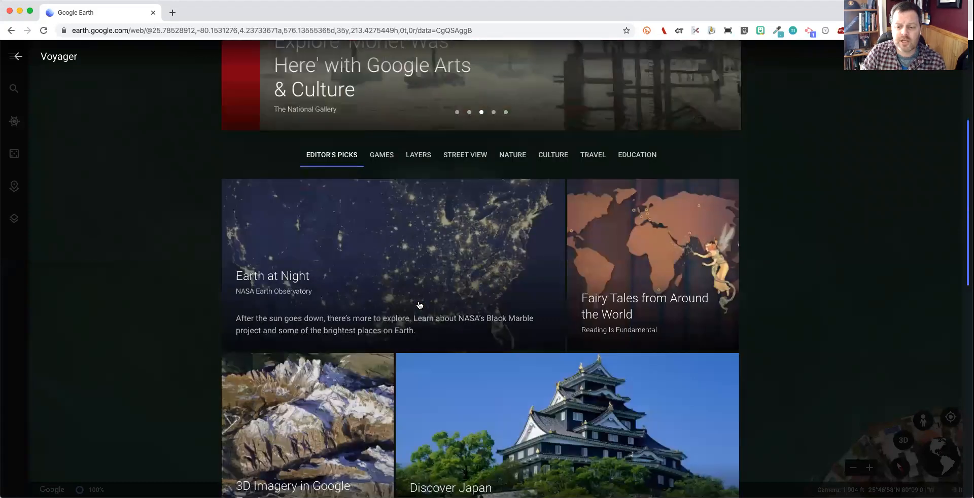
scroll(417, 304, "down", 1)
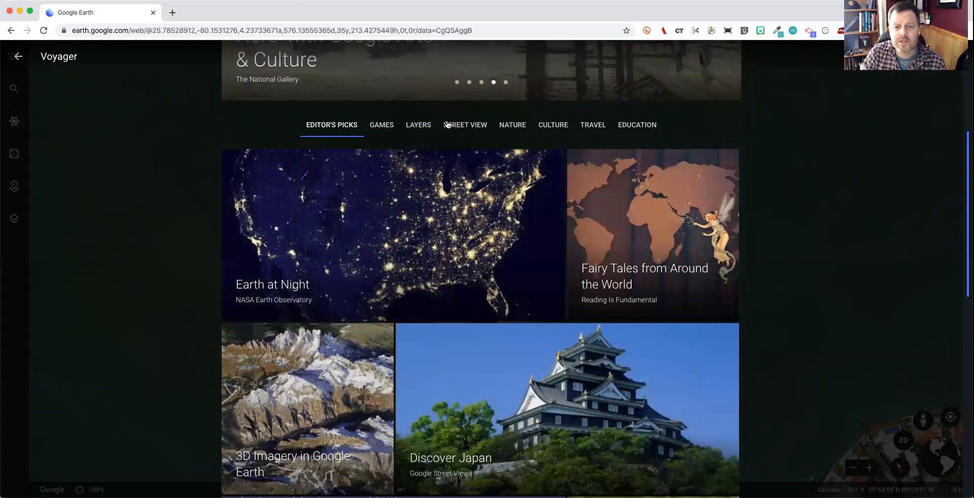
left_click(384, 125)
scroll(425, 280, "down", 9)
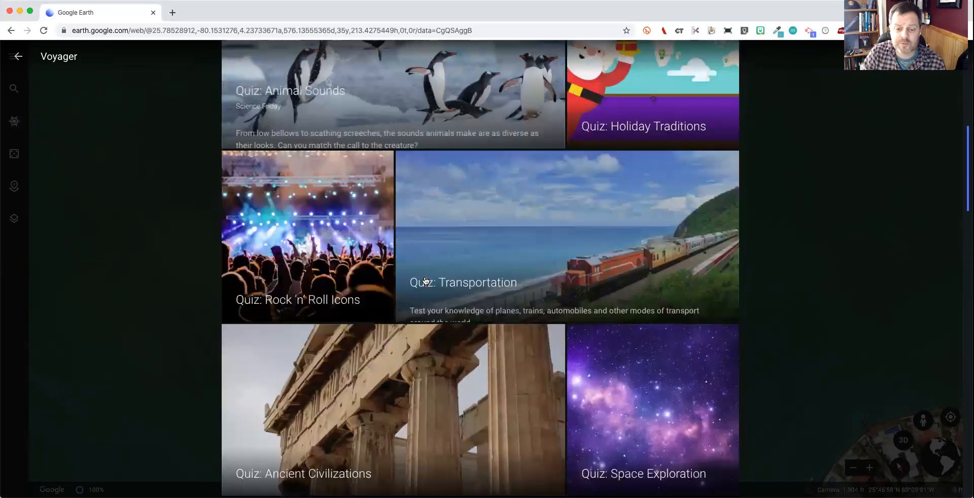
Open "Where on Google Earth is Carmen Sandiego?" and start The Crown Jewels Caper, advancing through the ACME briefing
left_click(321, 314)
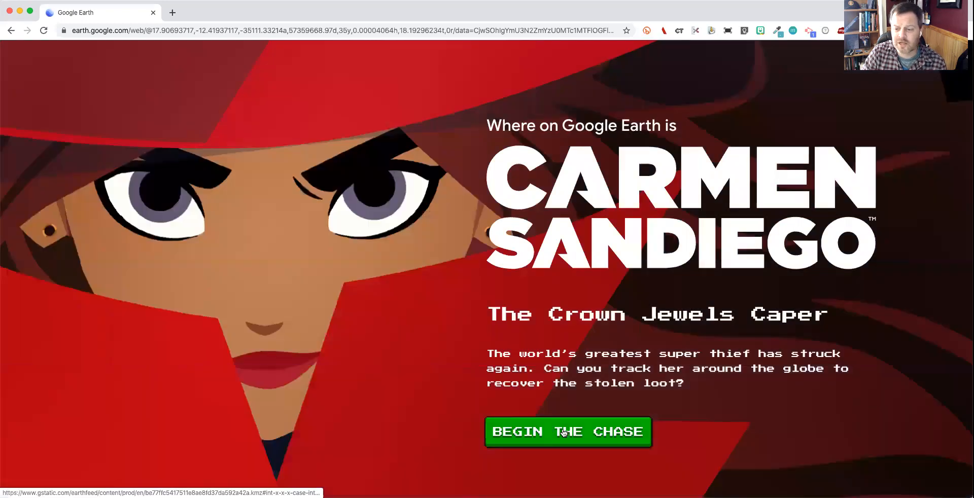
left_click(563, 433)
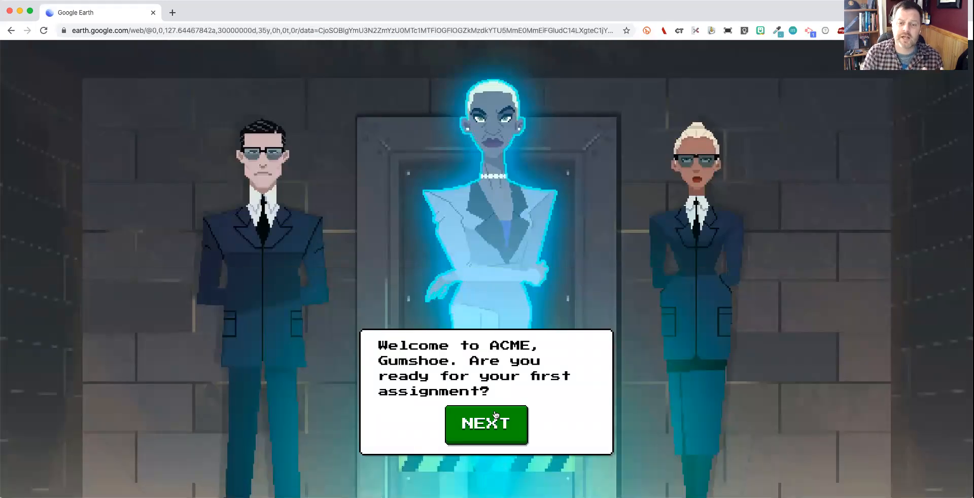
left_click(498, 425)
left_click(498, 425)
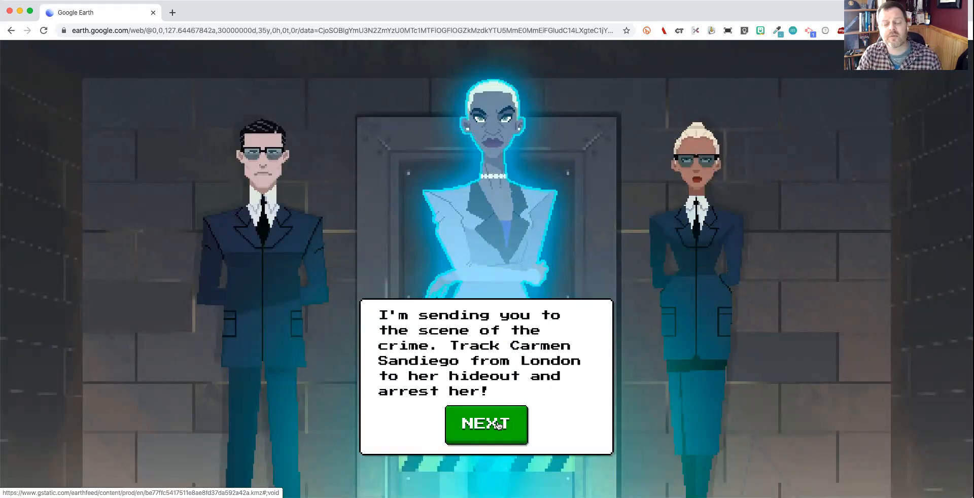
left_click(497, 424)
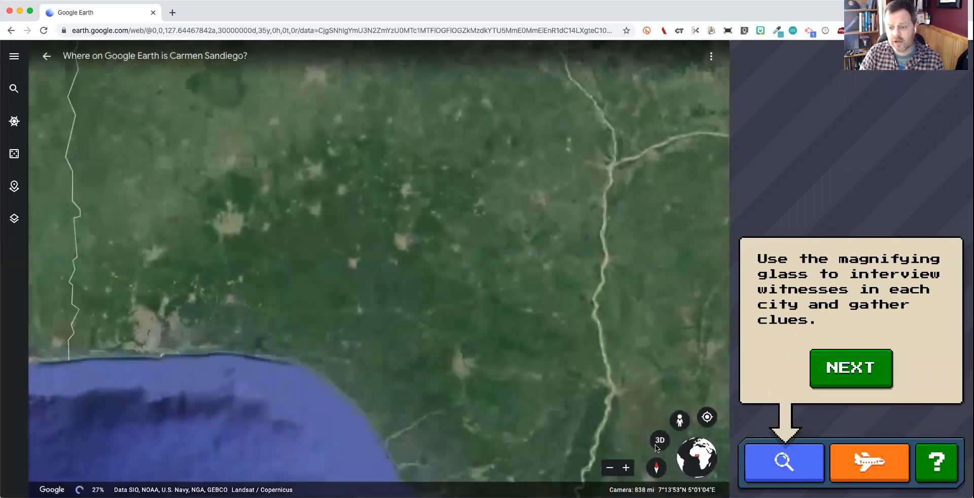
View the game's map in 3D with Street View coverage highlighted, and leave the game for the Voyager listing
left_click(659, 441)
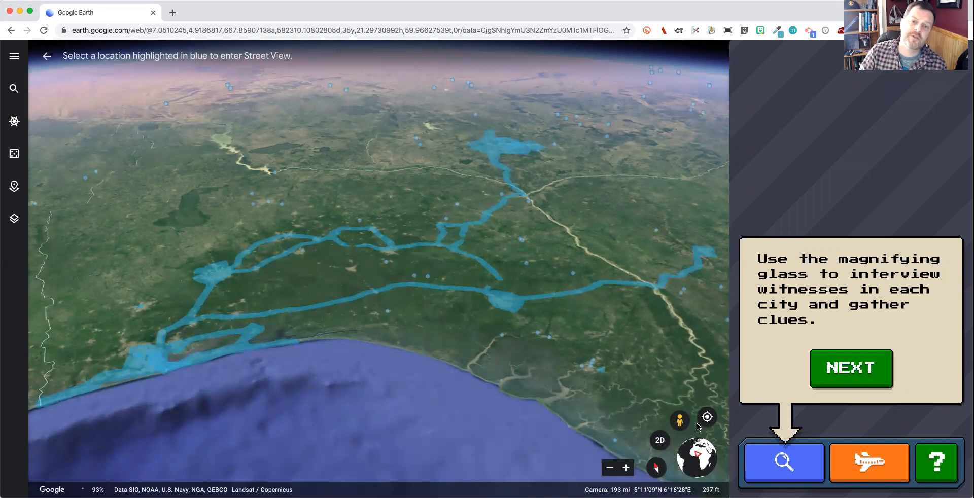
left_click(47, 60)
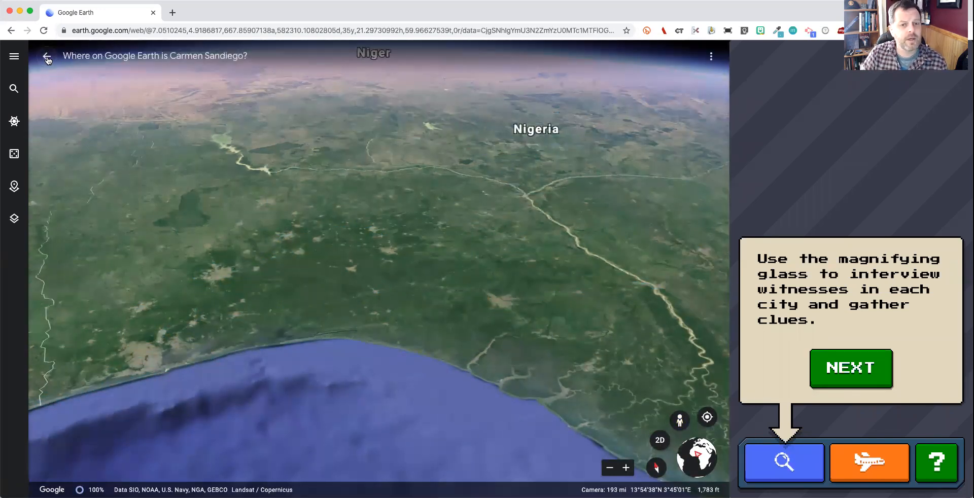
left_click(47, 60)
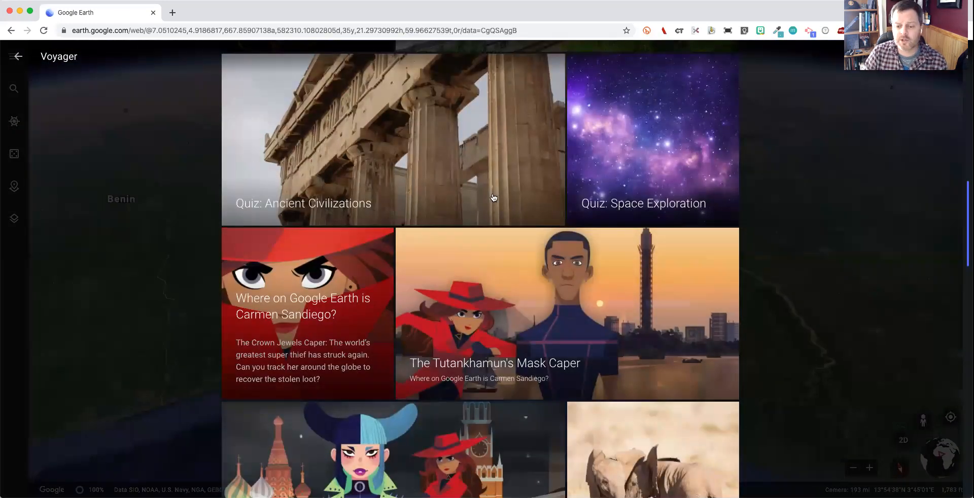
Open the Polar Sea Ice Coverage story from Voyager's Layers category and view the Arctic minimum sea ice timeline
scroll(779, 201, "up", 10)
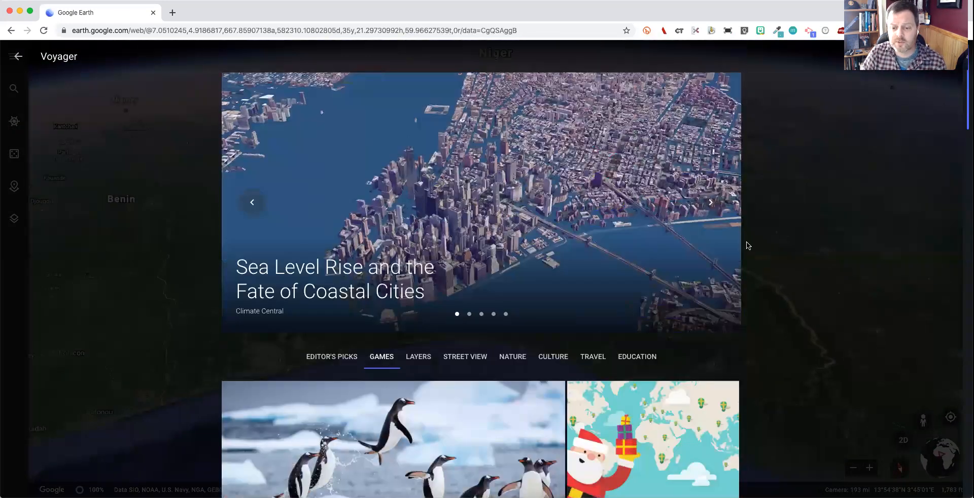
left_click(418, 358)
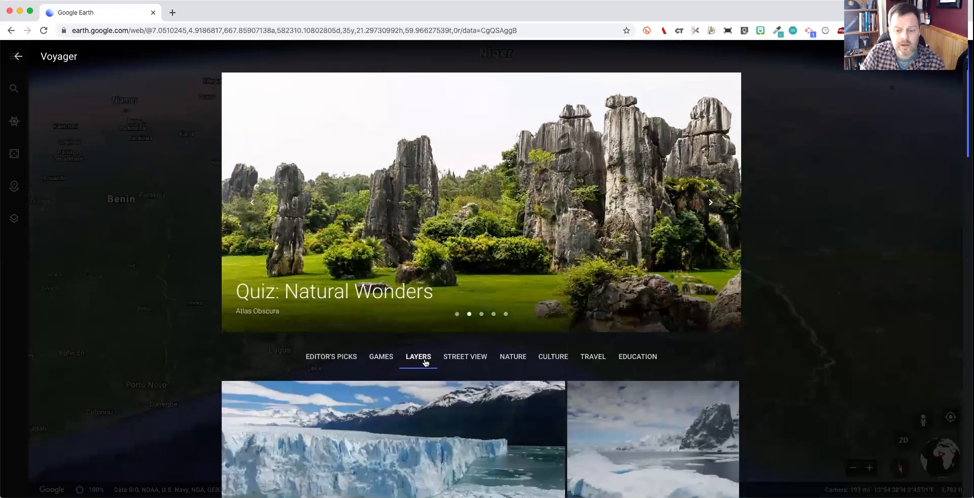
scroll(426, 363, "down", 4)
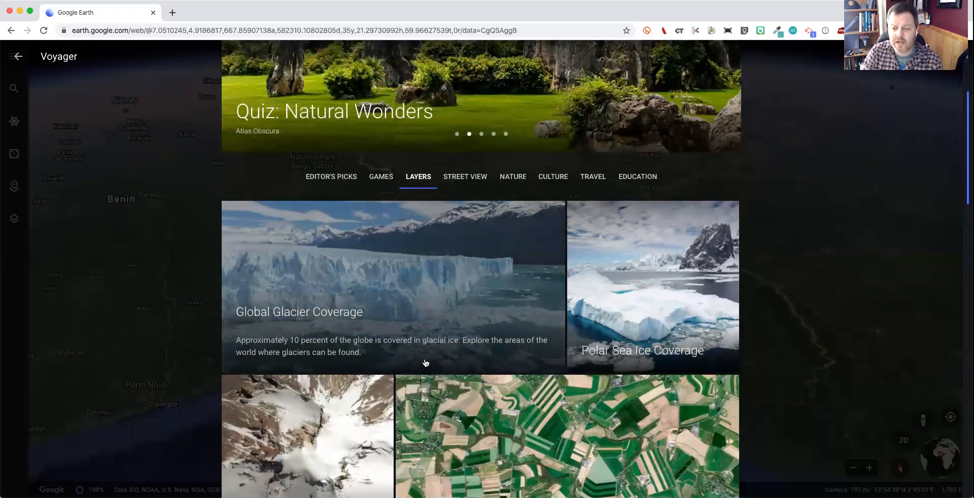
left_click(672, 278)
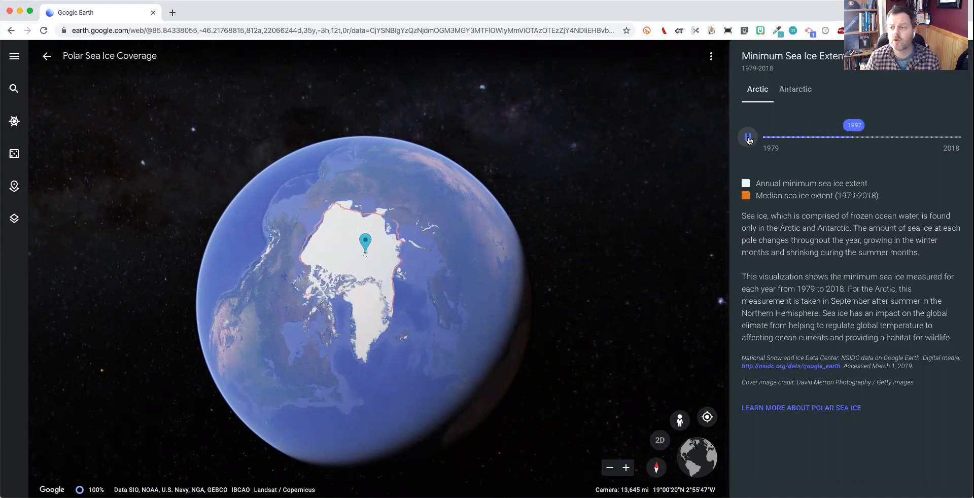
Leave the Polar Sea Ice Coverage story and close Voyager to return to the globe
left_click(46, 57)
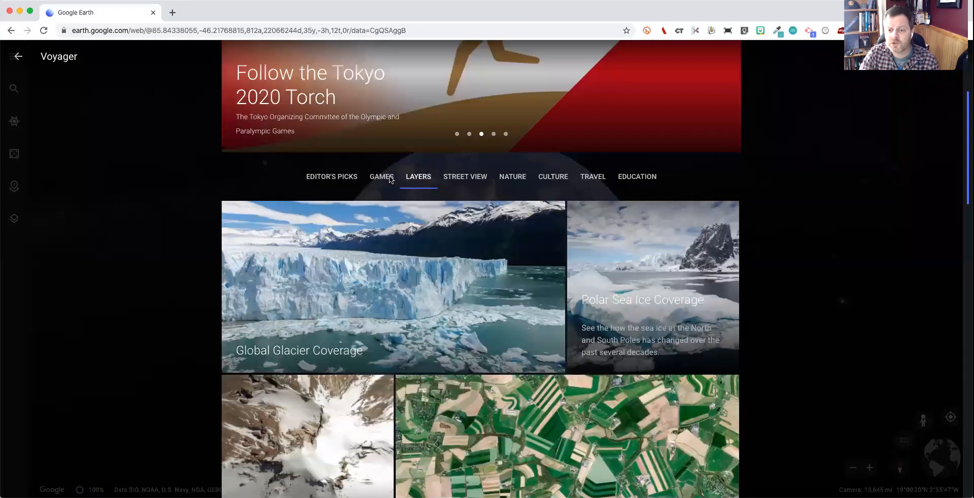
scroll(458, 197, "down", 2)
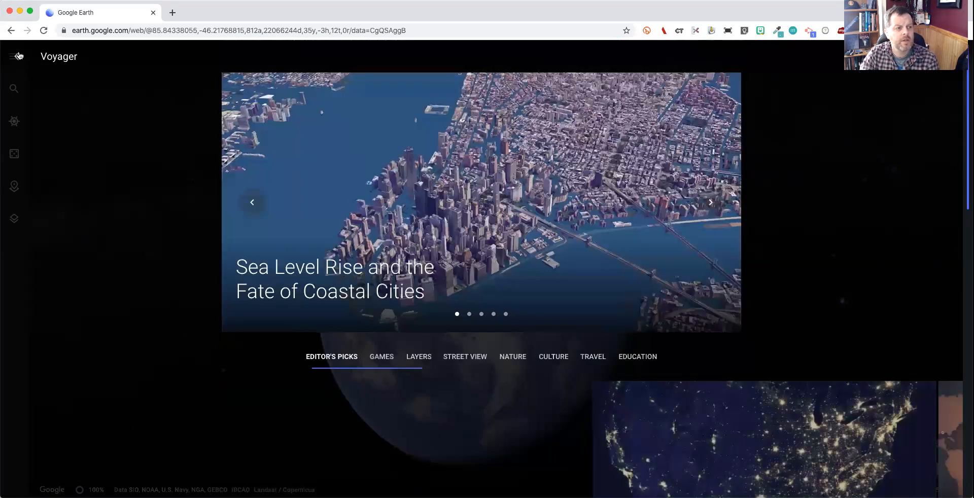
left_click(12, 57)
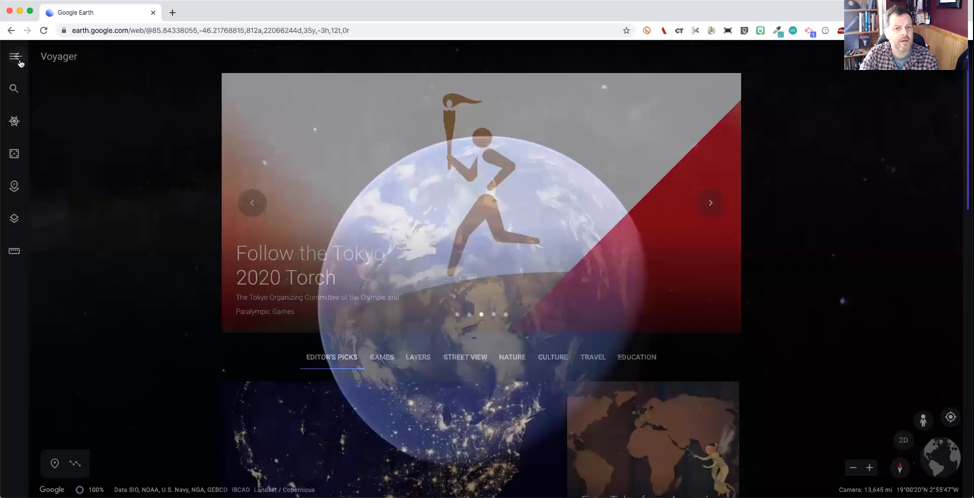
Search for "congressional redis", open the Voyager story Congressional Redistricting in the United States and start exploring it
left_click(14, 89)
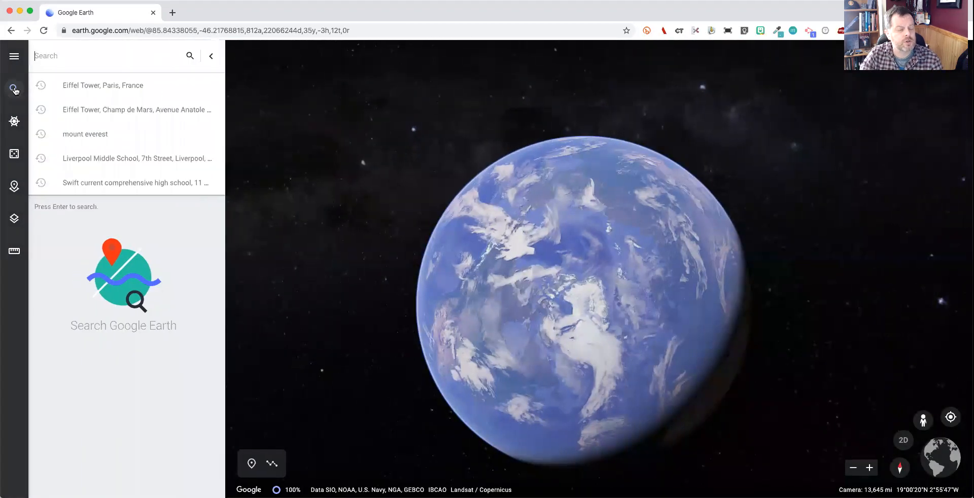
left_click(55, 57)
type("congressional redis")
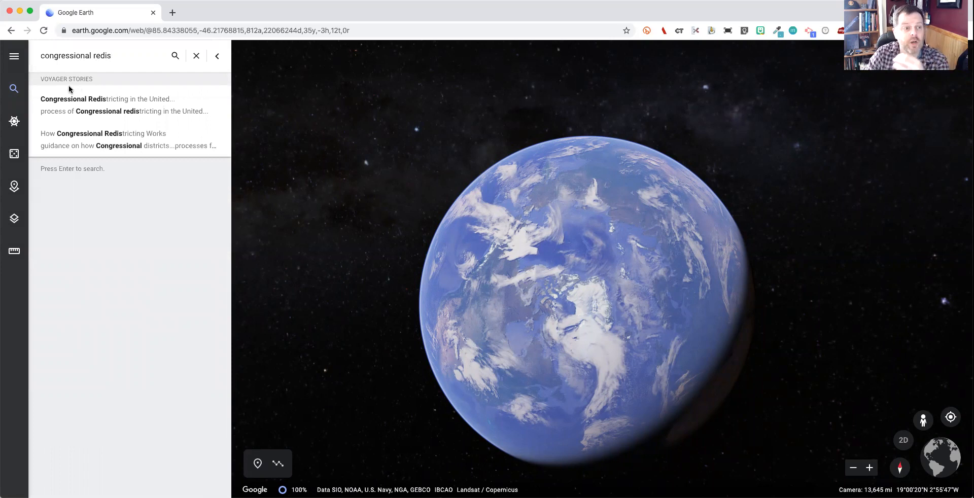
left_click(93, 105)
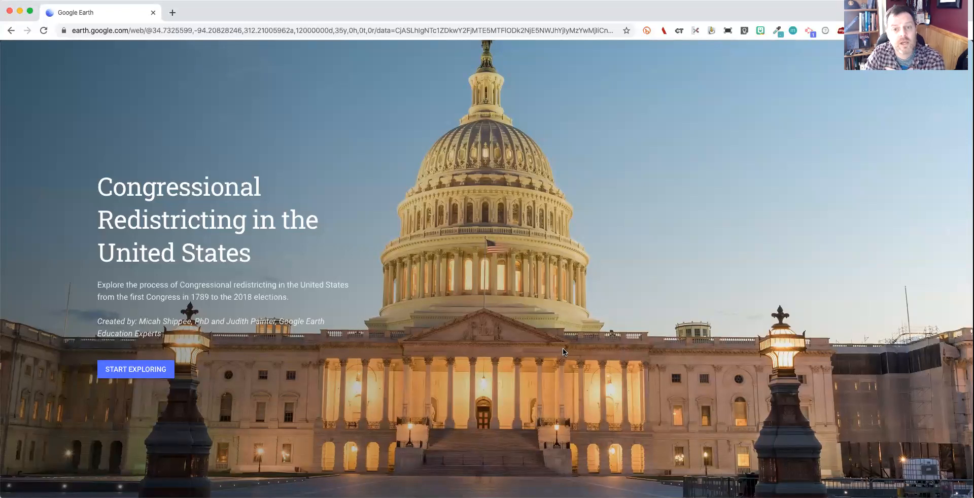
left_click(158, 373)
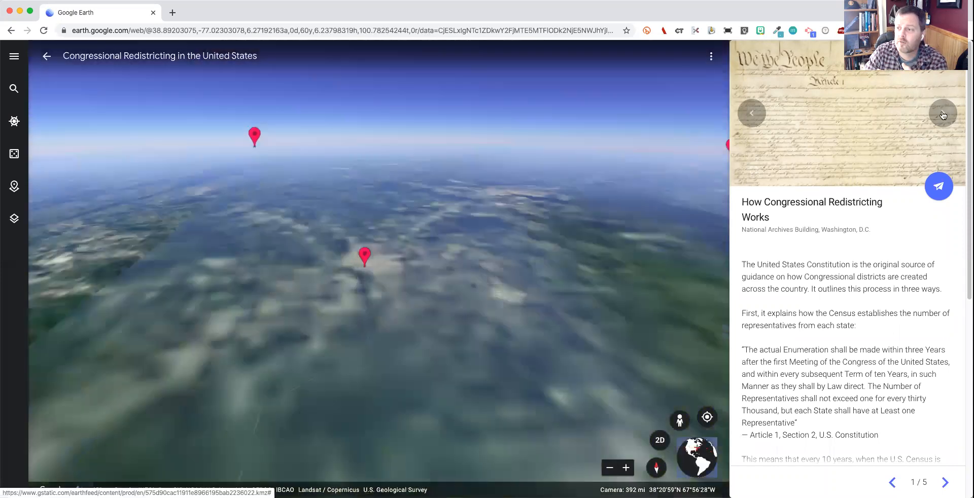
Browse the document images of the How Congressional Redistricting Works stop and open the images in full-screen view
left_click(943, 113)
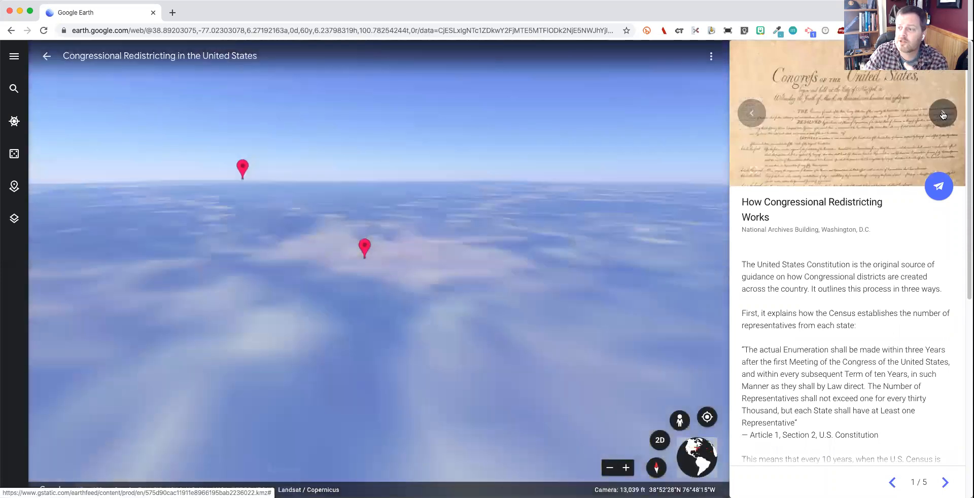
left_click(943, 114)
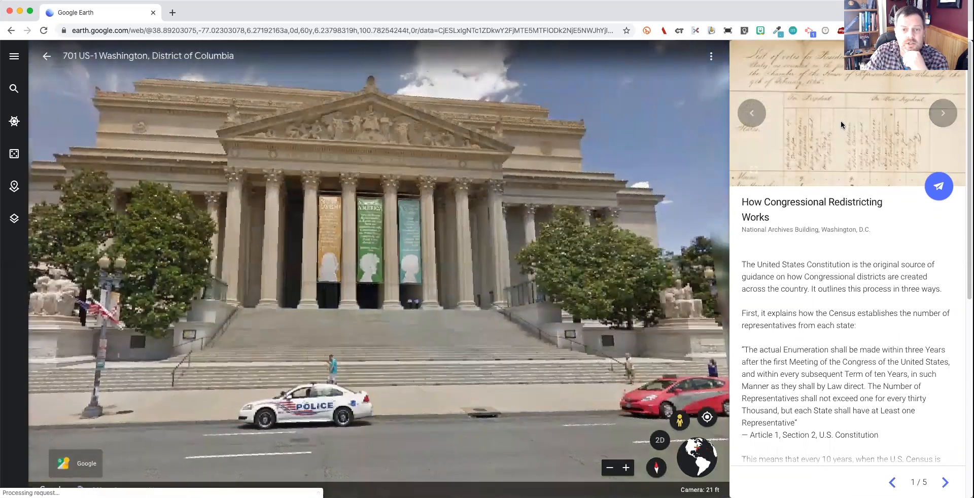
left_click(841, 125)
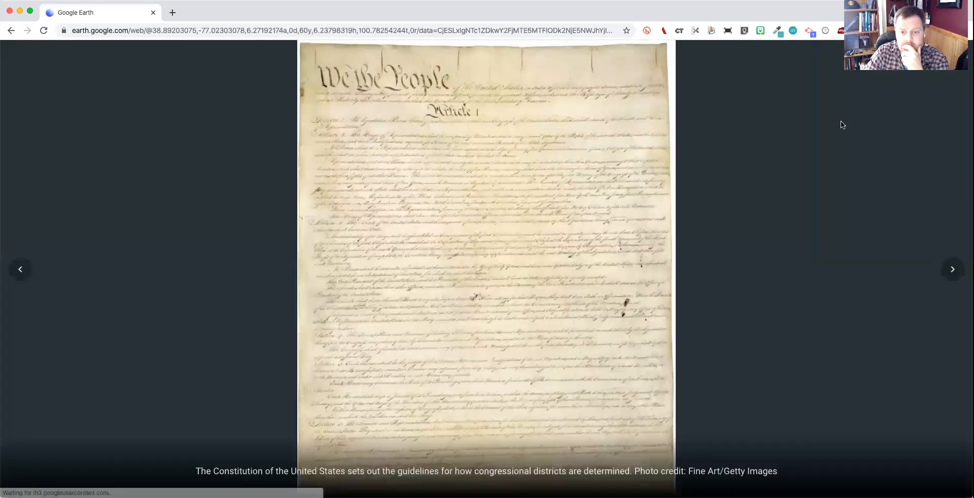
View the remaining full-screen document images, close them, read the rest of the text and advance to The Origins of Gerrymandering stop
left_click(953, 269)
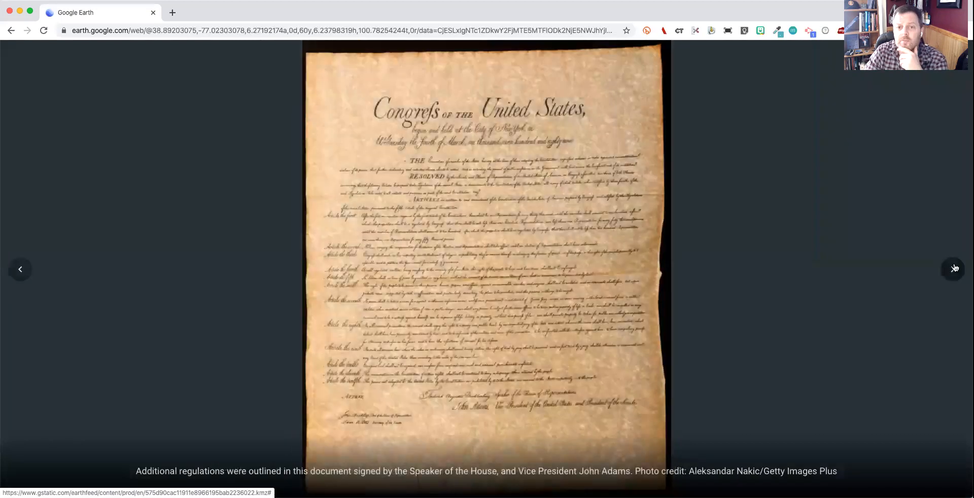
left_click(954, 268)
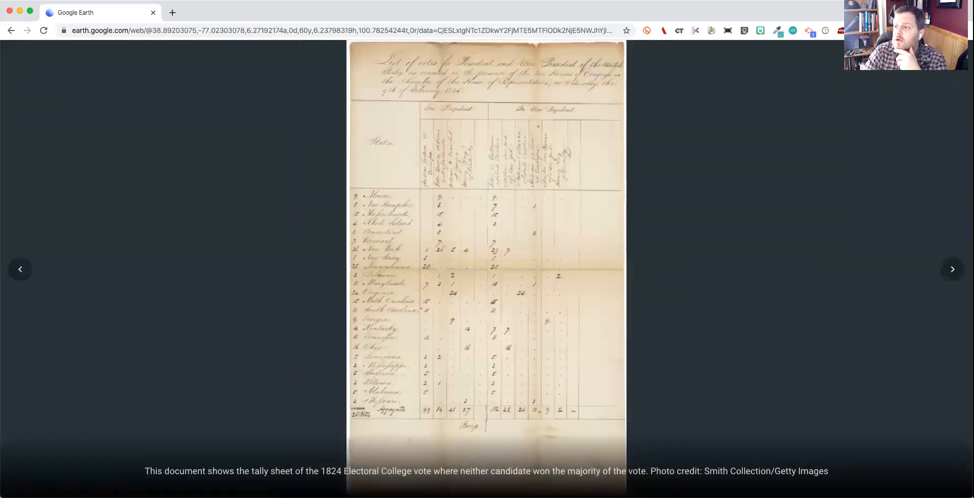
key("Escape")
scroll(860, 346, "down", 7)
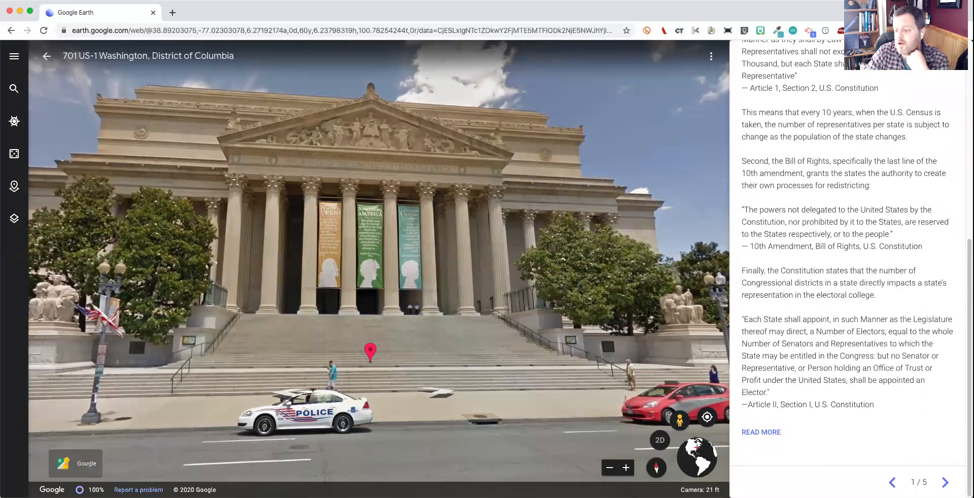
left_click(944, 482)
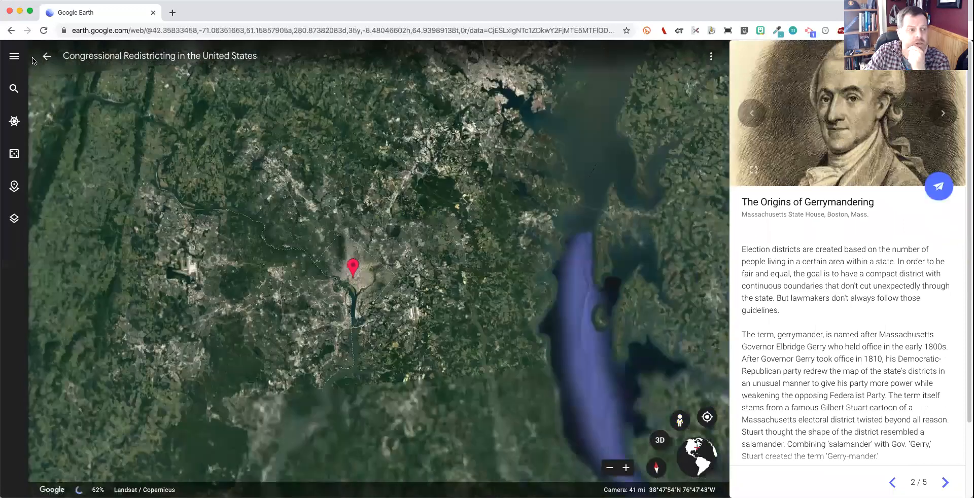
Leave the Congressional Redistricting story and close Voyager to return to the globe
left_click(46, 56)
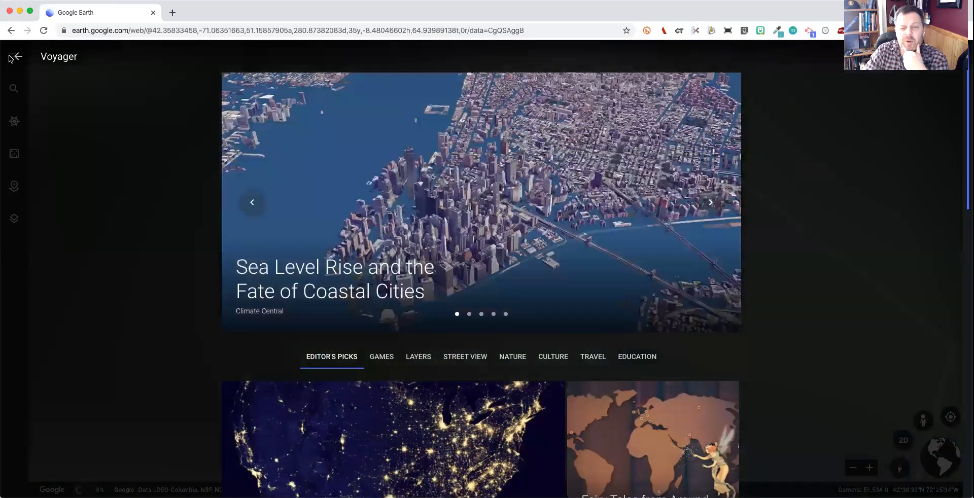
left_click(11, 58)
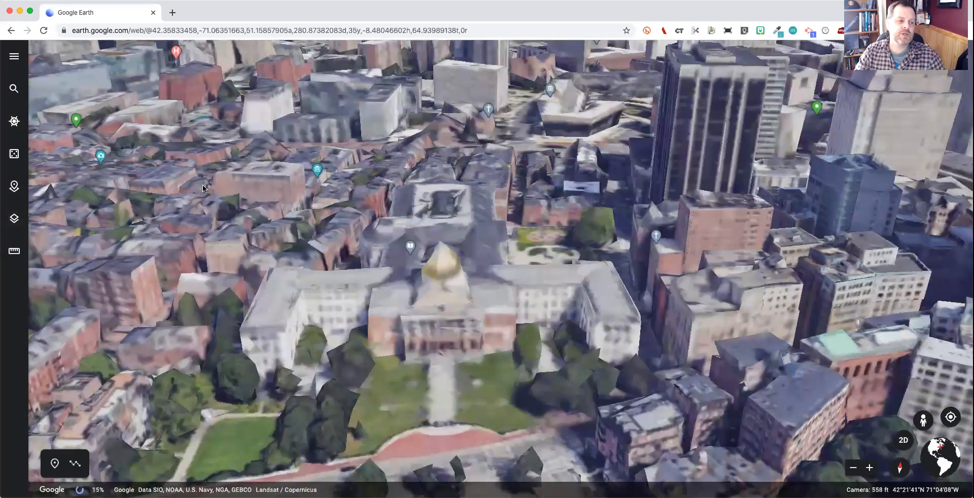
scroll(202, 189, "down", 10)
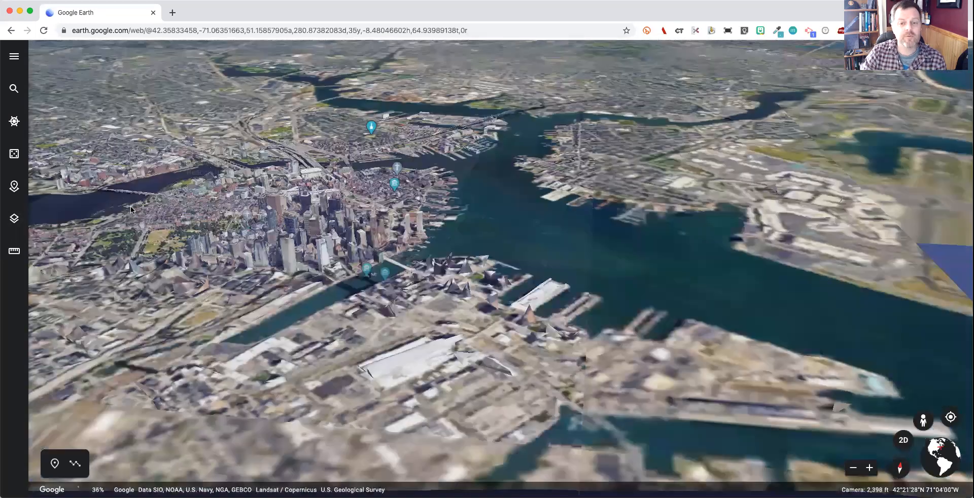
scroll(130, 206, "down", 10)
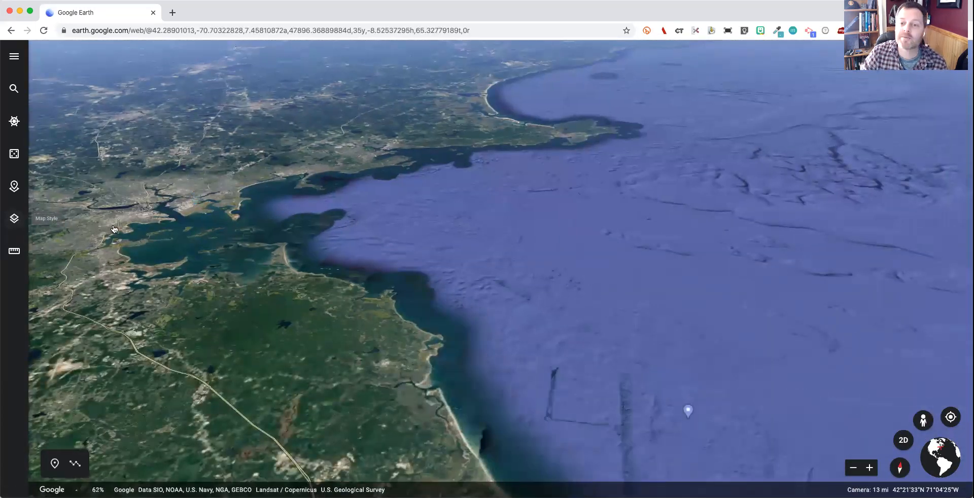
Open the map style settings and change the globe to a top-down view of the northeastern United States and eastern Canada
left_click(14, 218)
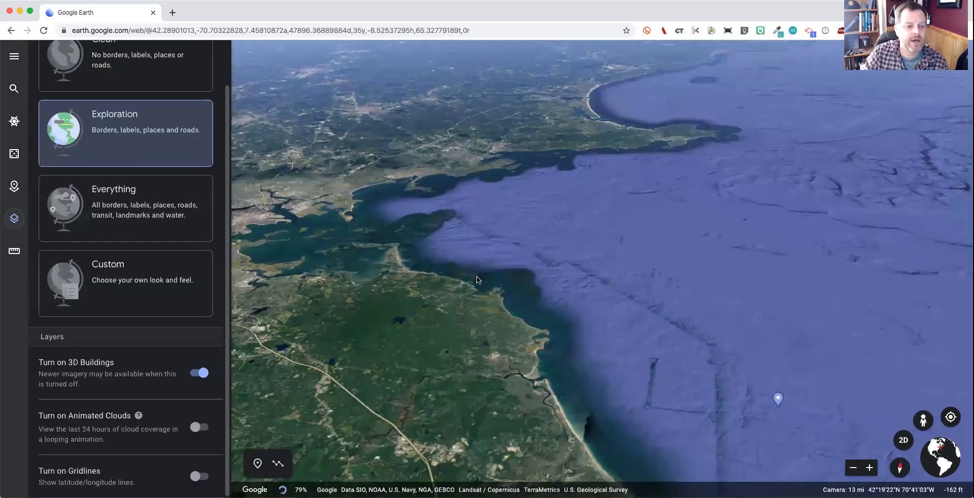
scroll(477, 280, "down", 10)
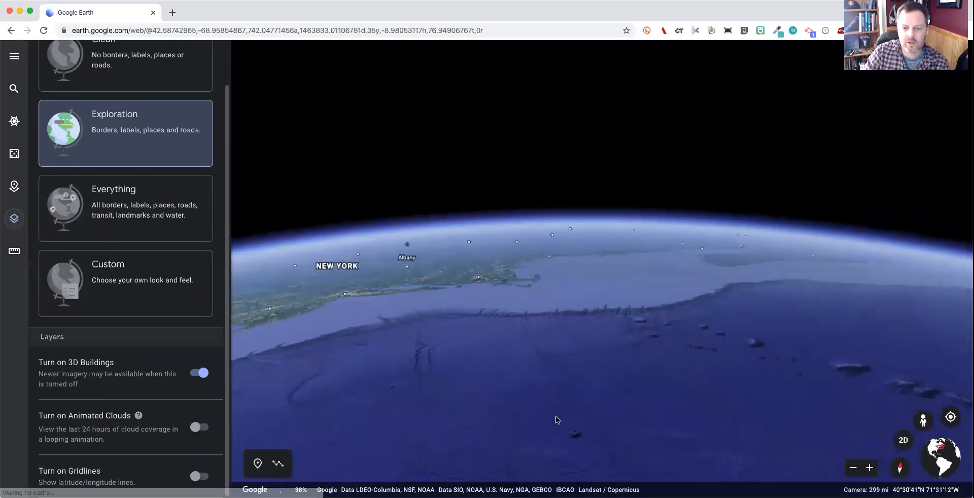
left_click(903, 472)
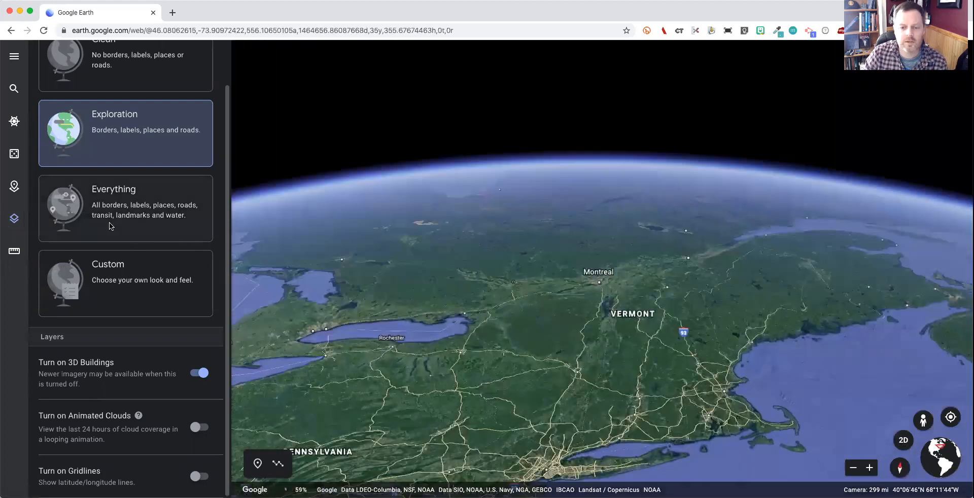
scroll(113, 143, "up", 2)
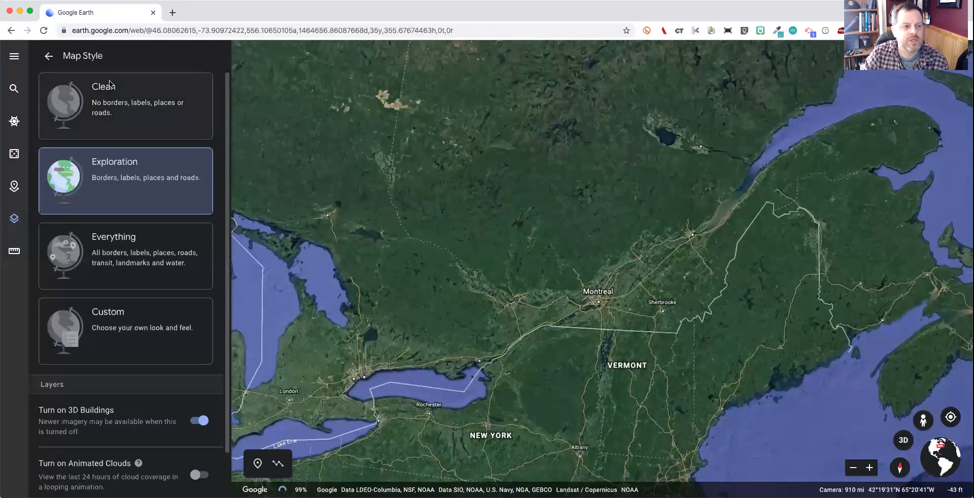
Compare the Clean, Exploration, Everything and Custom map styles, finish on Exploration and close the map style settings
left_click(115, 113)
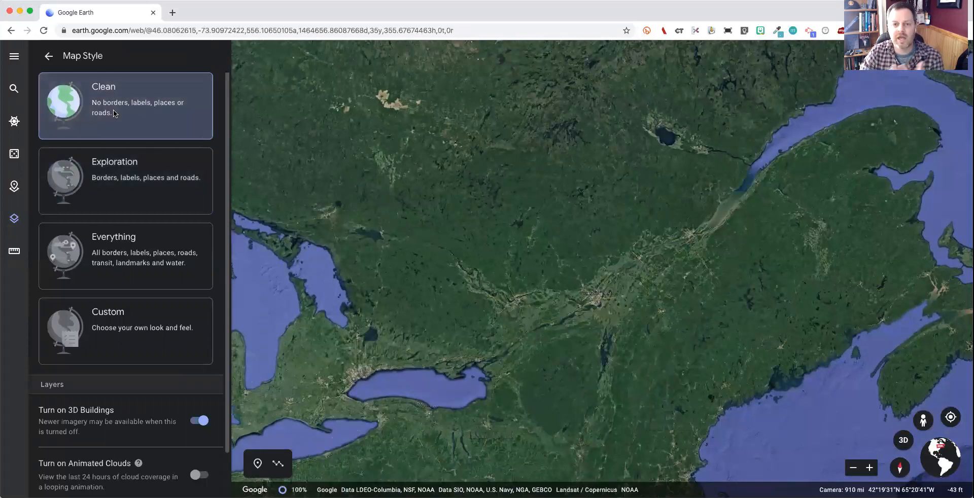
left_click(152, 176)
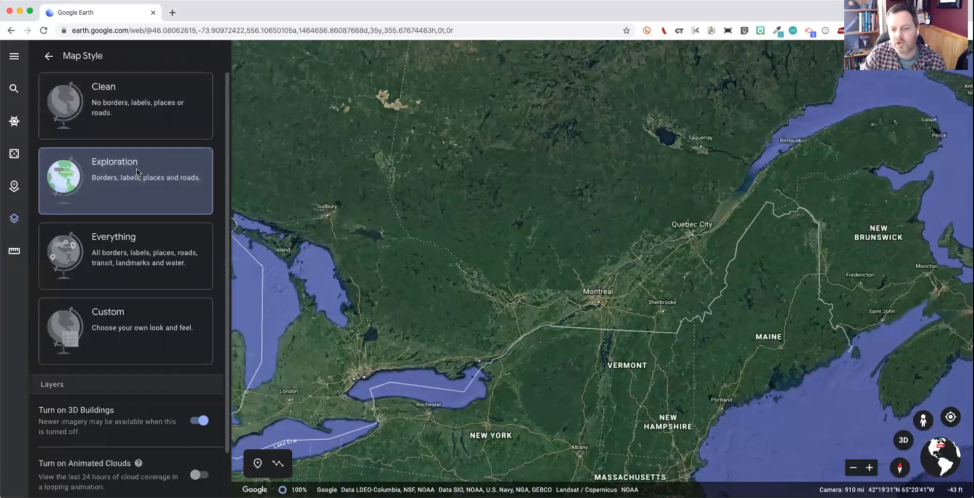
left_click(150, 243)
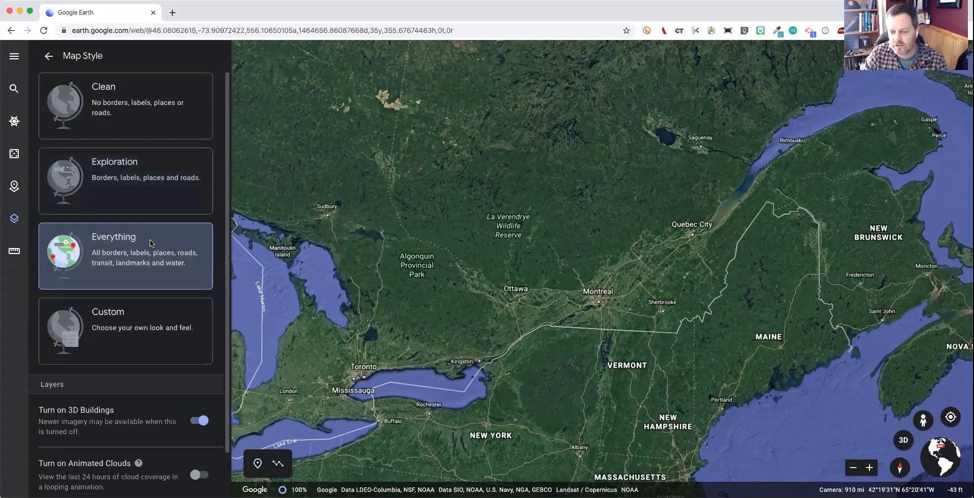
left_click(150, 304)
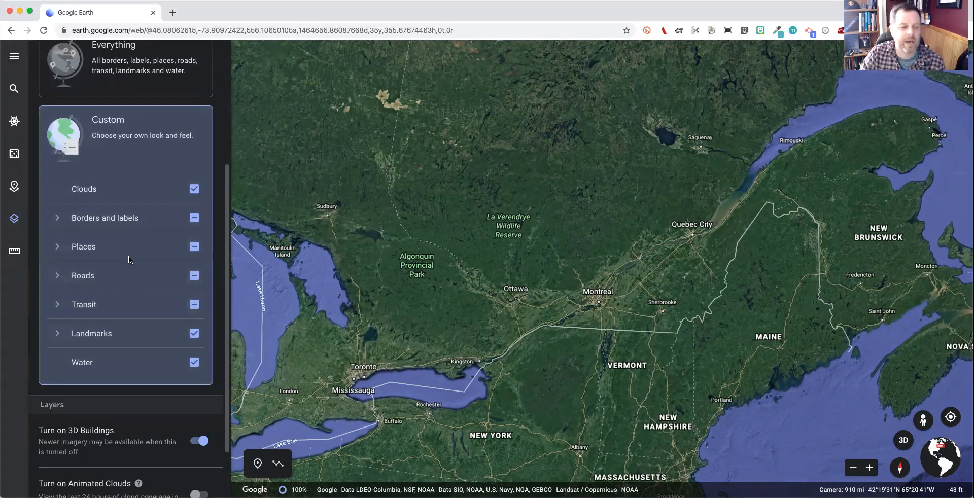
scroll(129, 255, "up", 4)
left_click(117, 189)
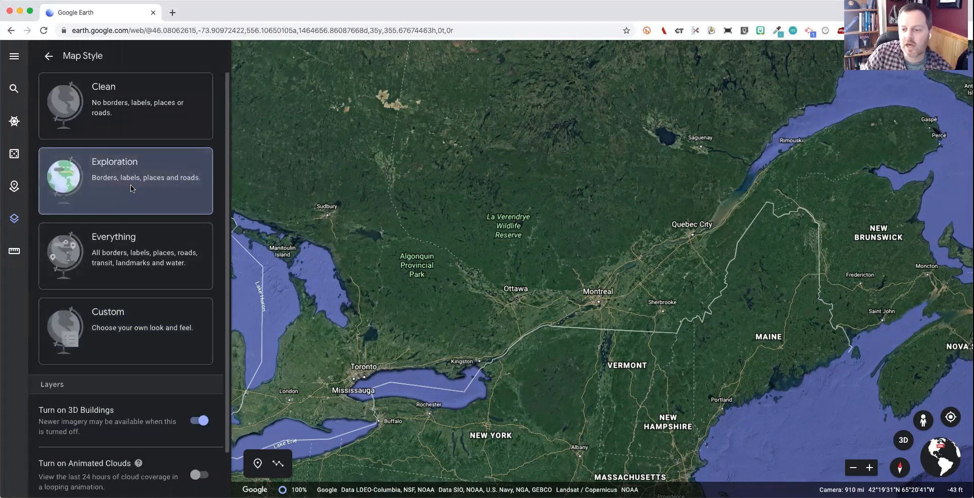
left_click(50, 56)
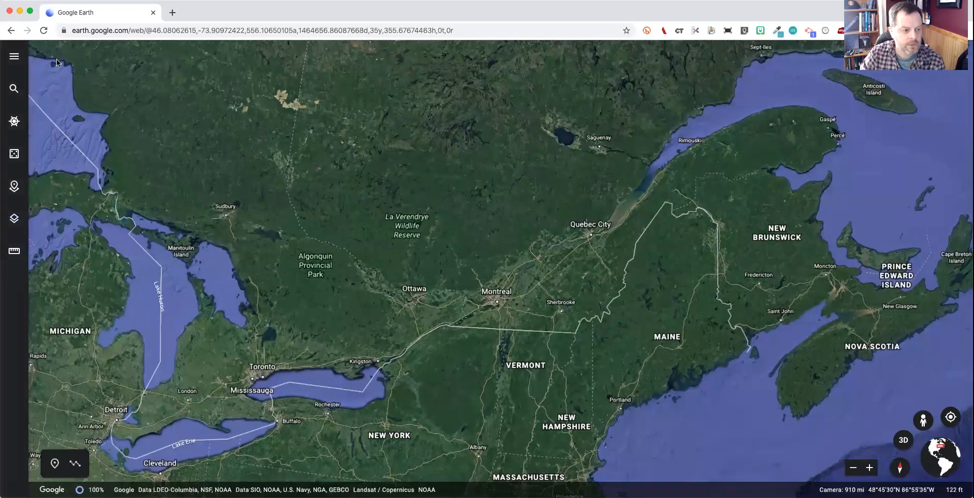
Centre the globe on North America and create a new project in Google Drive
scroll(174, 243, "down", 5)
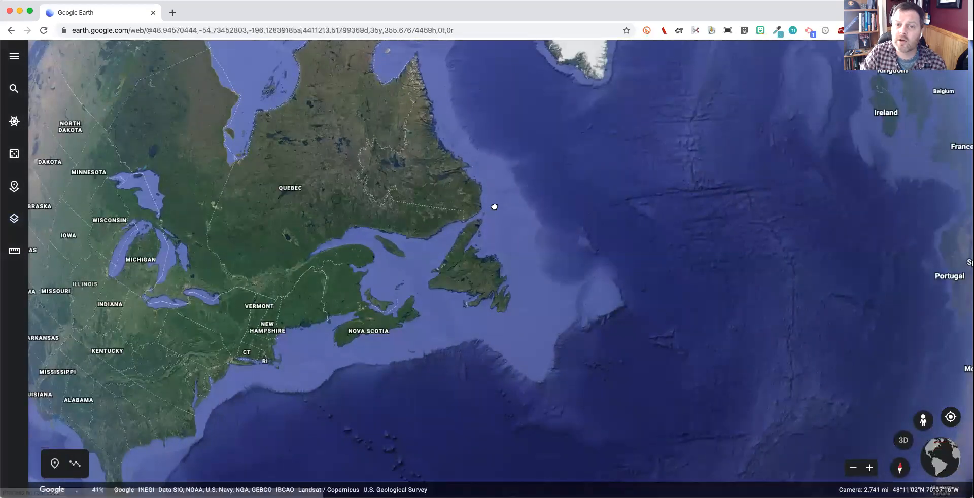
left_click_drag(175, 284, 494, 207)
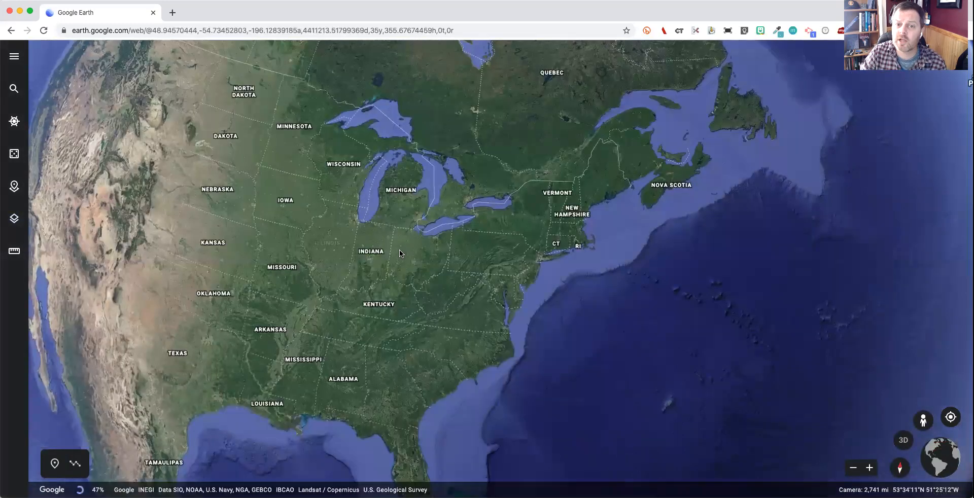
scroll(369, 308, "down", 5)
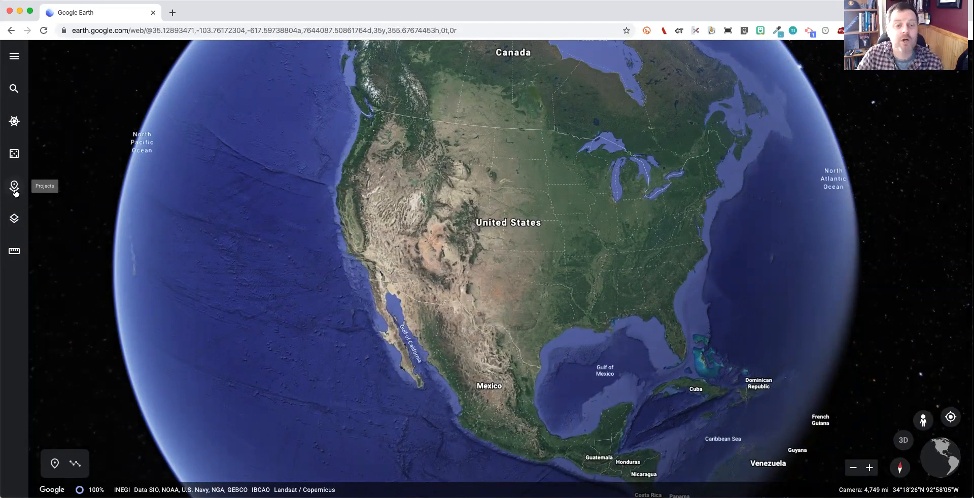
left_click(14, 188)
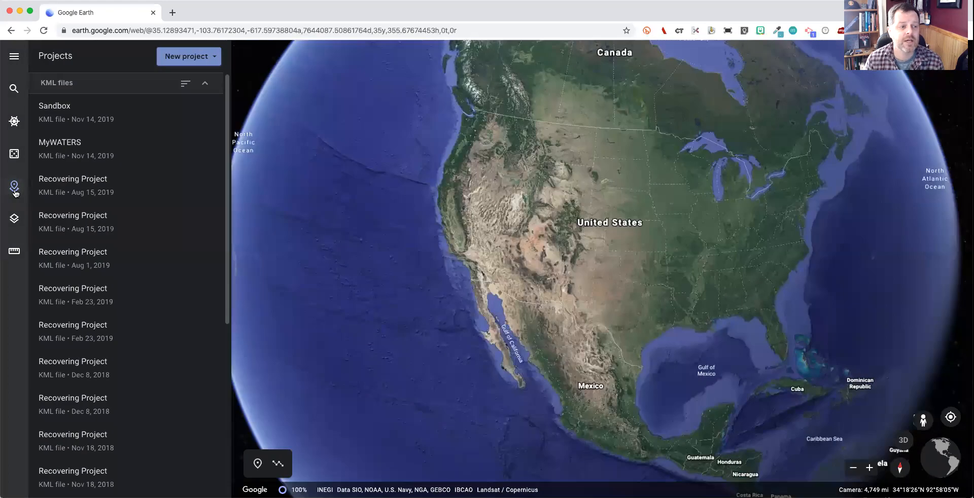
left_click(184, 56)
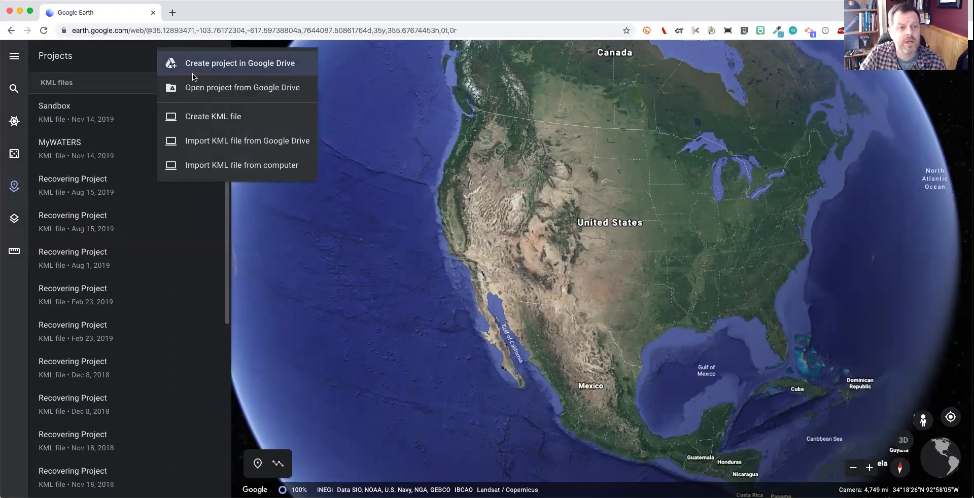
left_click(264, 66)
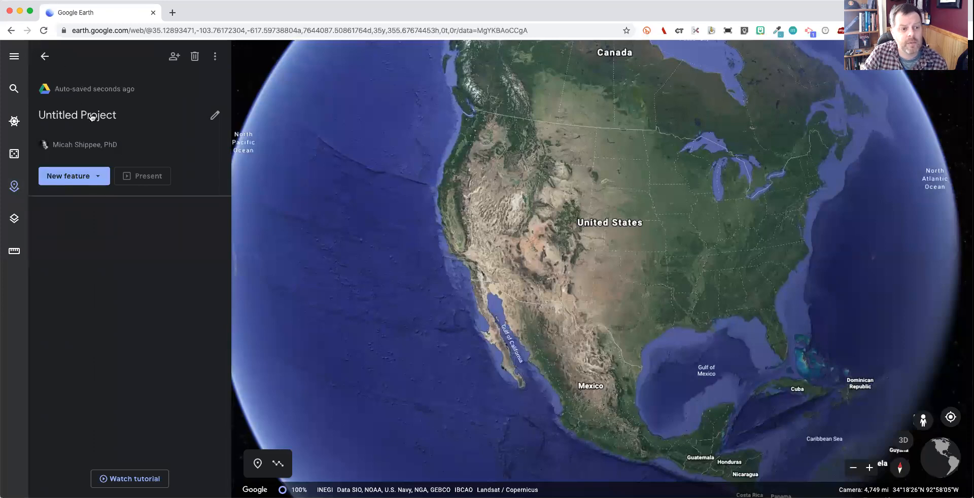
Open the new project's sharing options for inviting people and close them without adding anyone
left_click(174, 57)
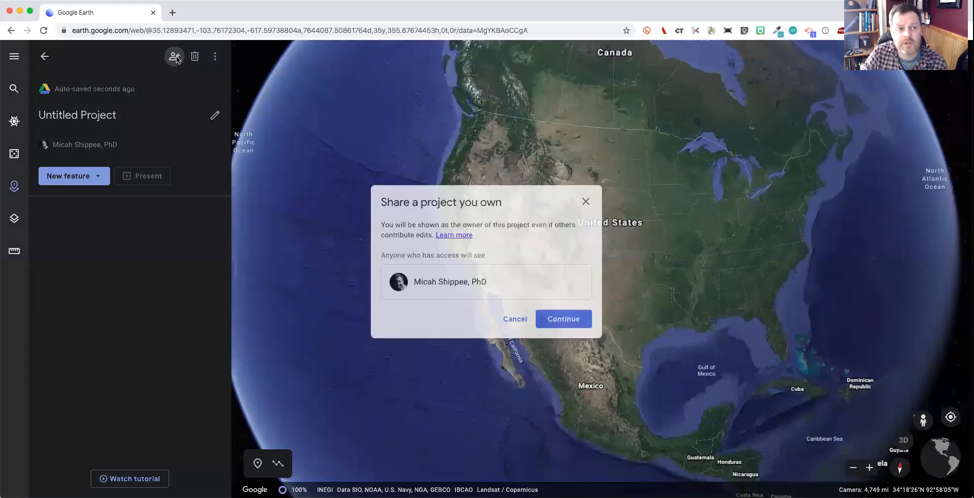
left_click(555, 325)
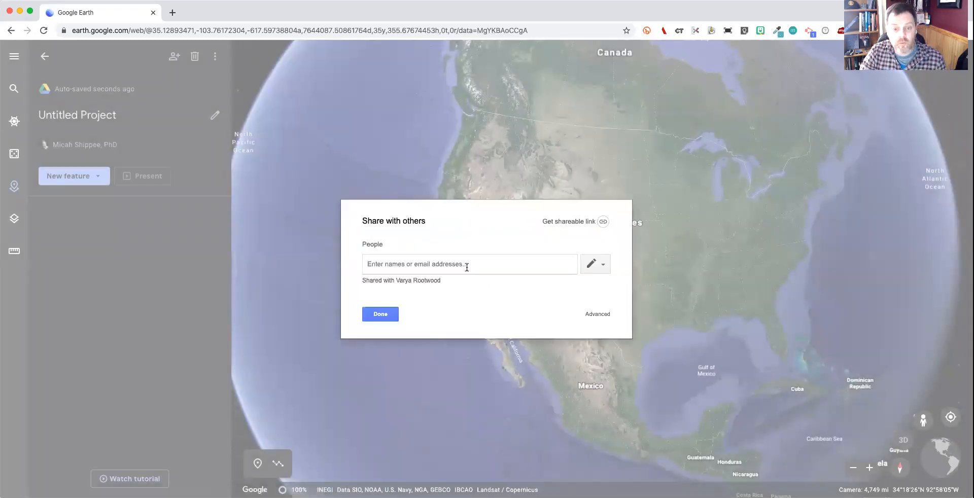
left_click(388, 315)
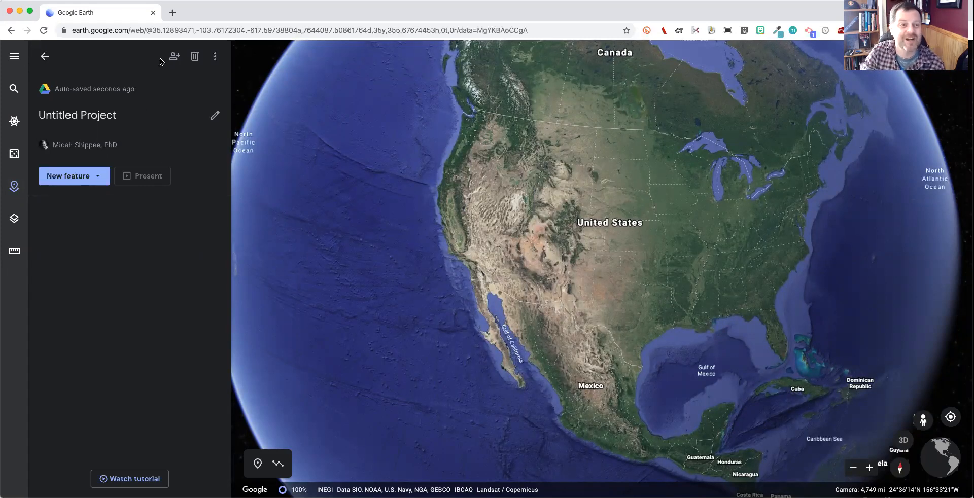
Title the project "Sandbox" and give it the description "This is just for fun!"
left_click(214, 116)
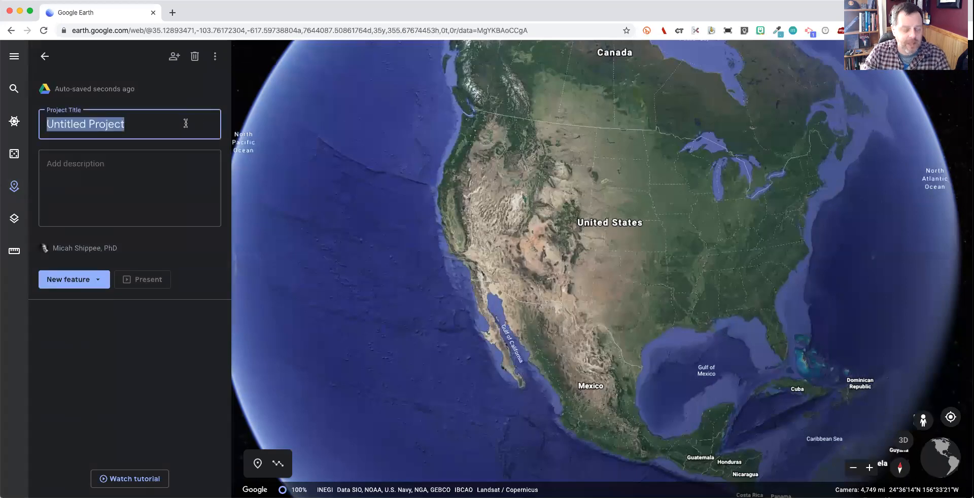
type("Sandbox")
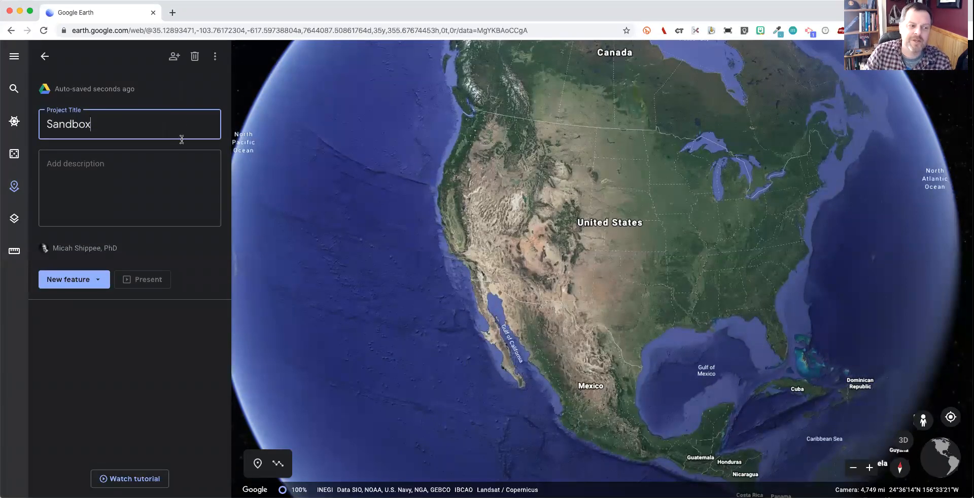
left_click(163, 157)
type("Thi")
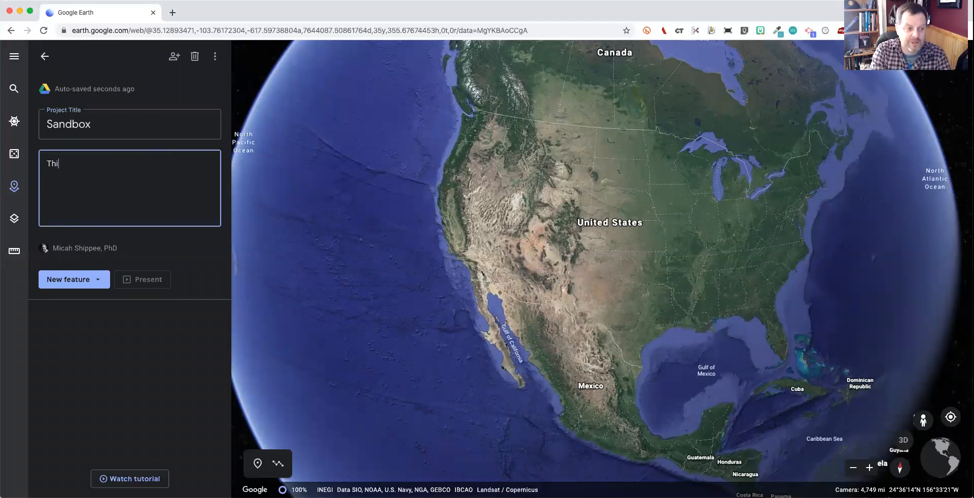
type("s is just for fun!")
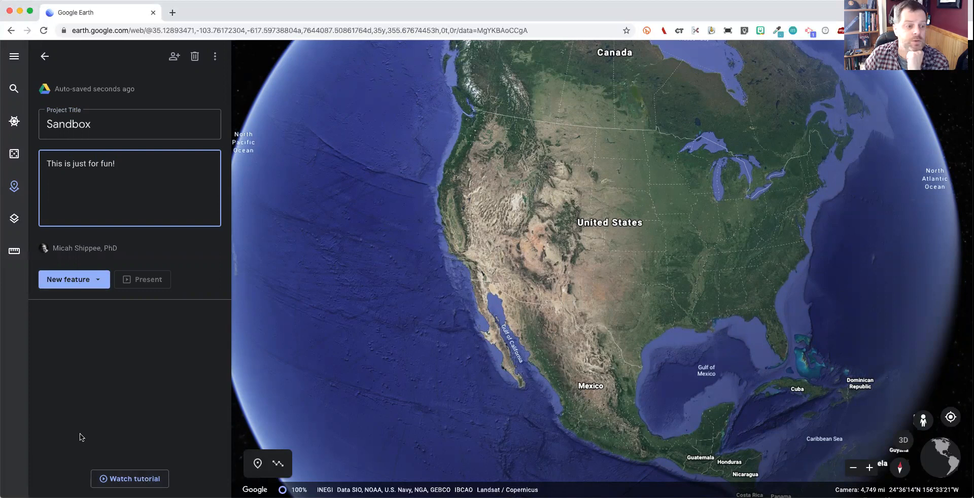
Add a fullscreen slide to the Sandbox project and title it "Welcome to my sandbox!"
left_click(72, 281)
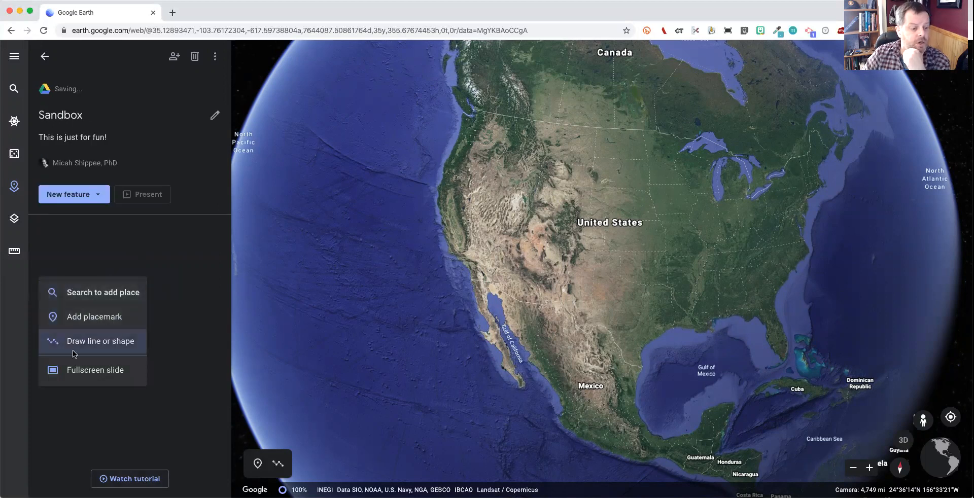
left_click(74, 373)
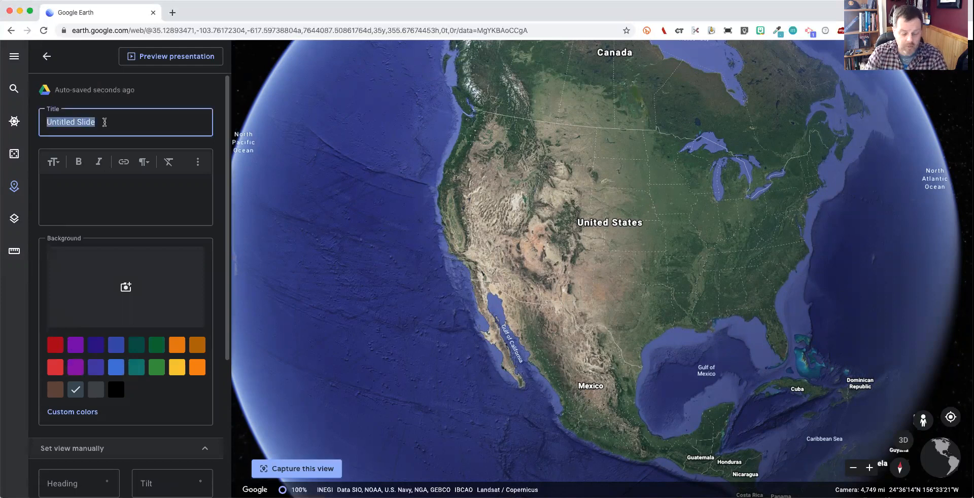
type("Welcome to my sandbox!")
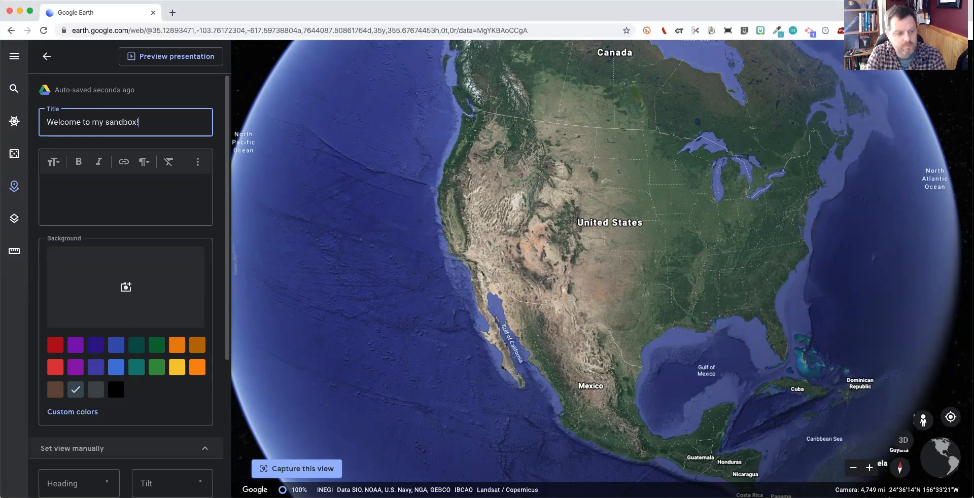
Give the welcome slide the description "This is a place to try out cool stuff!"
left_click(99, 190)
type("This is a place ")
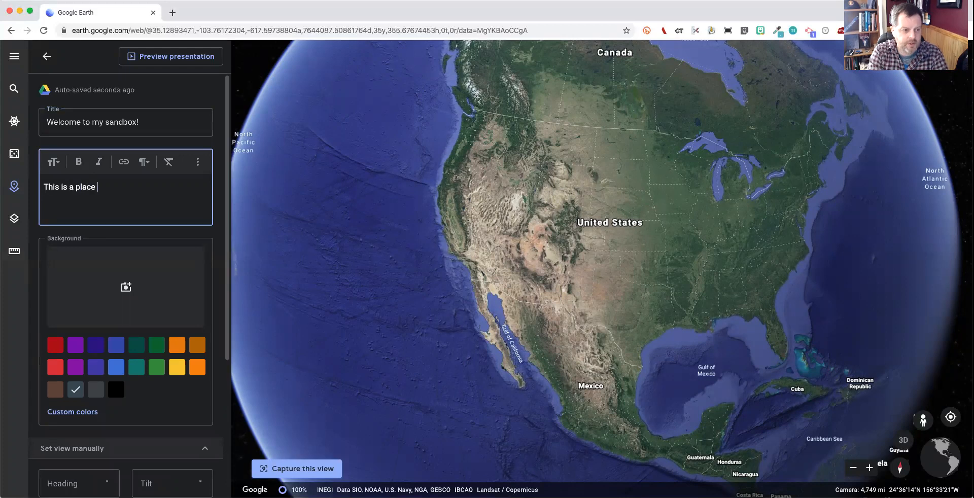
type("to try out")
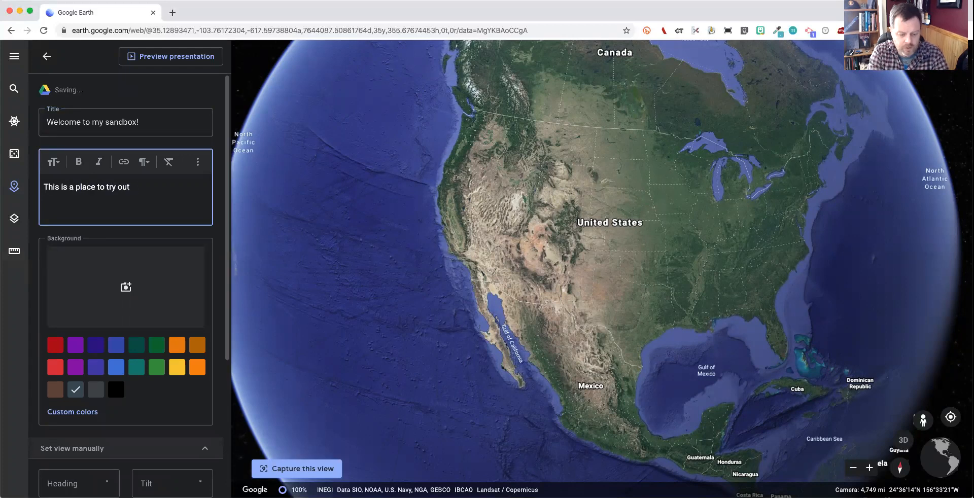
type(" cool stuf!")
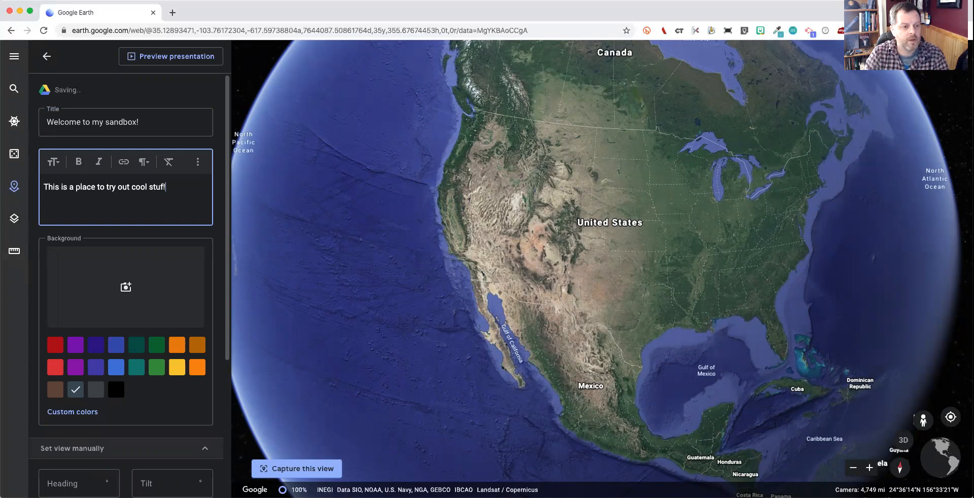
key("BackSpace")
type("f")
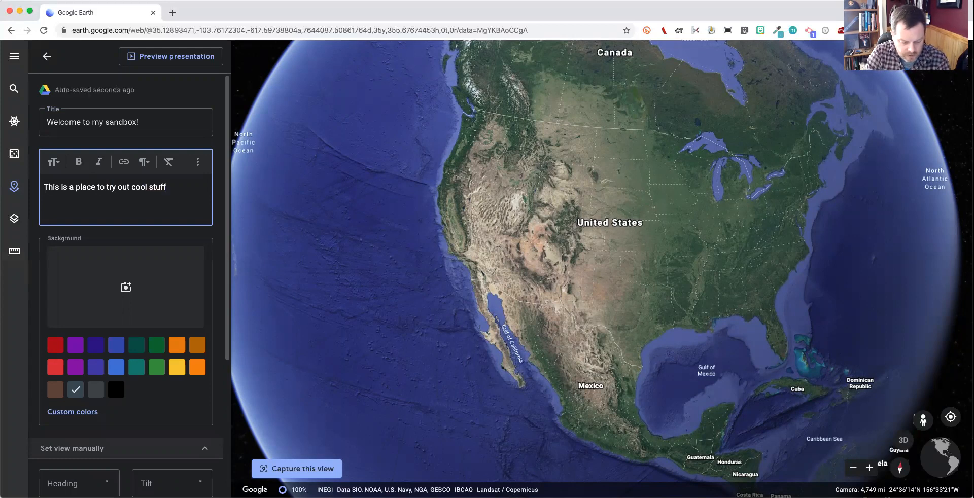
type("!")
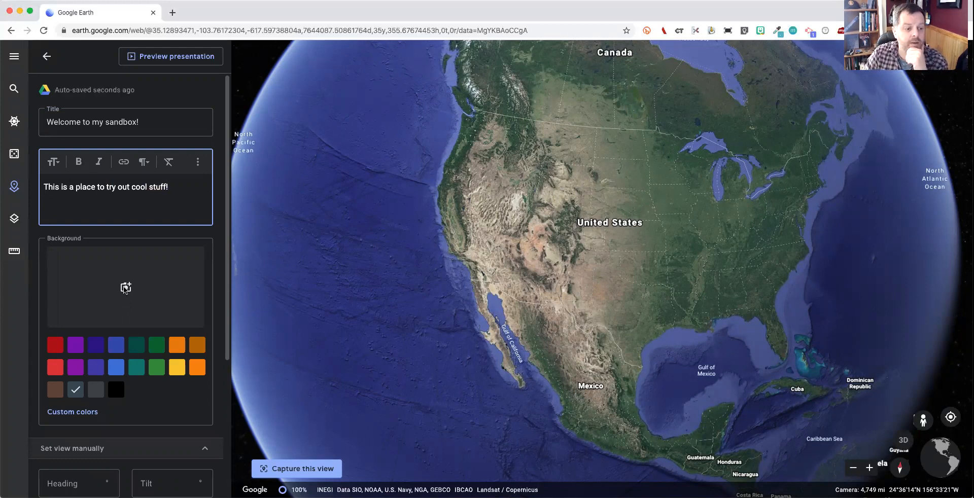
Search Google images for "google earth" and use the picture with the Google Earth name above its blue logo as the slide background
left_click(126, 287)
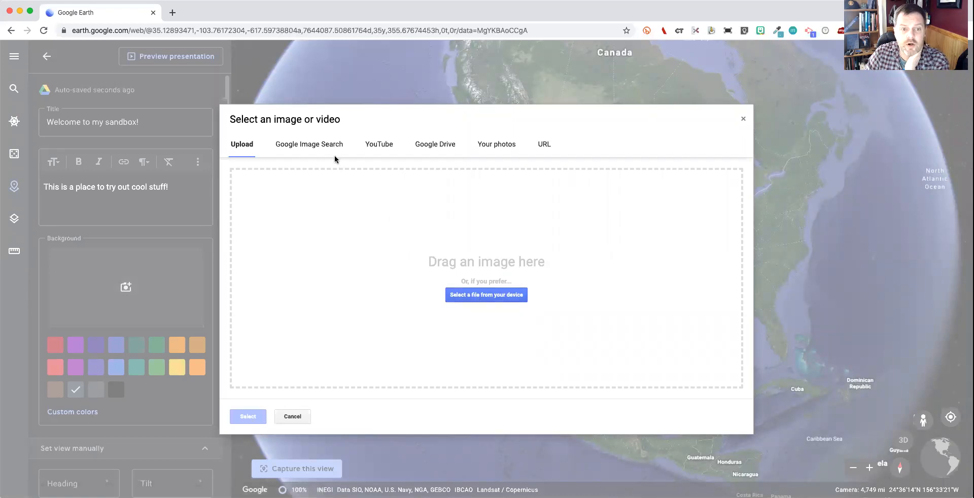
left_click(318, 144)
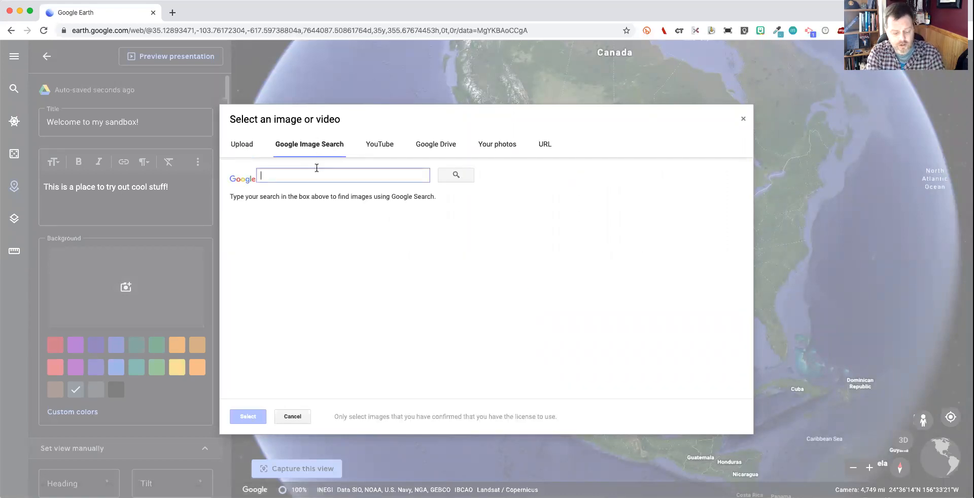
type("google ear")
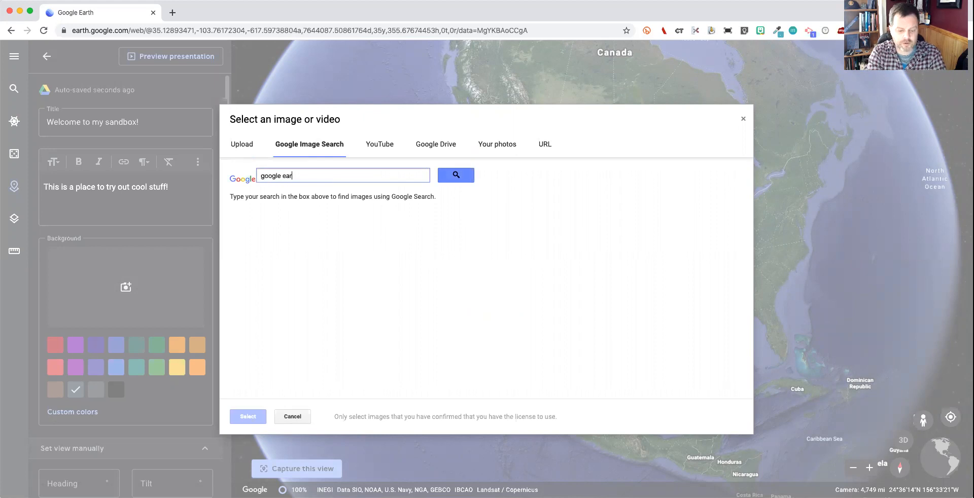
type("th")
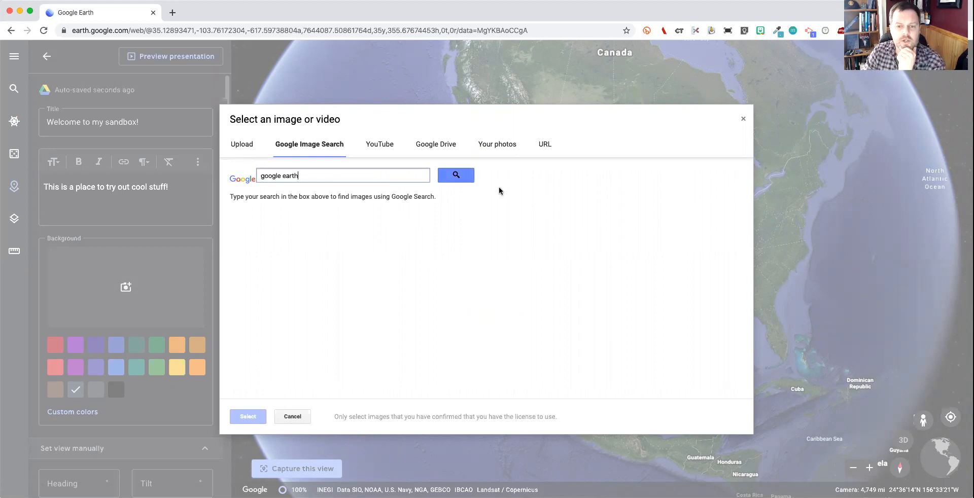
left_click(459, 175)
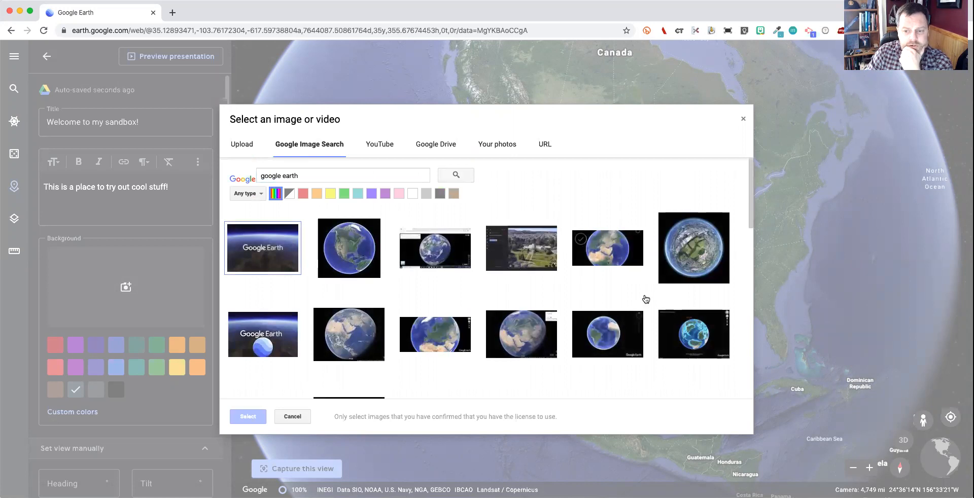
left_click(266, 350)
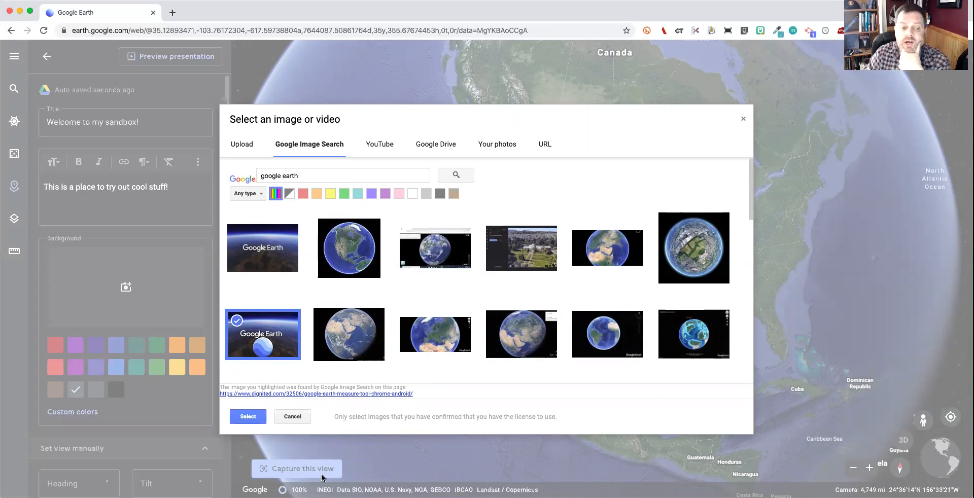
left_click(251, 418)
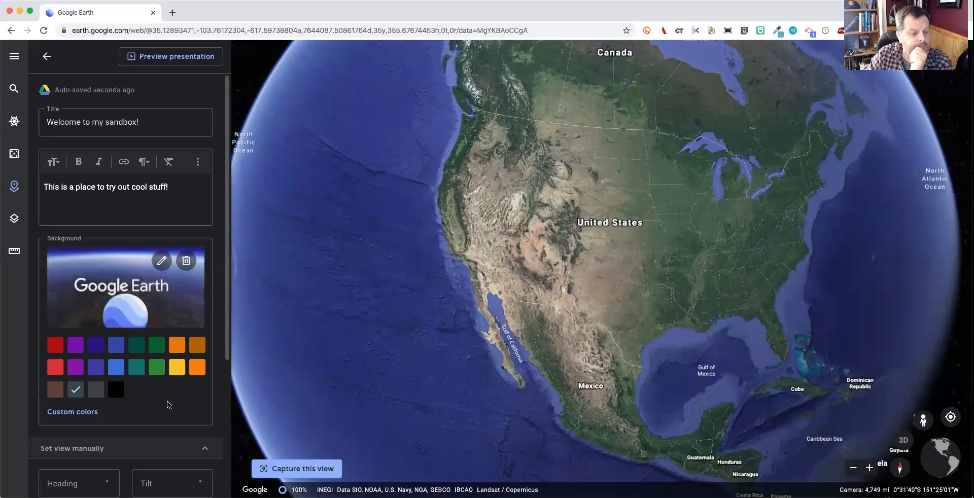
Look over the slide's remaining settings, preview it as a presentation, and return to the project's feature list
scroll(140, 398, "down", 5)
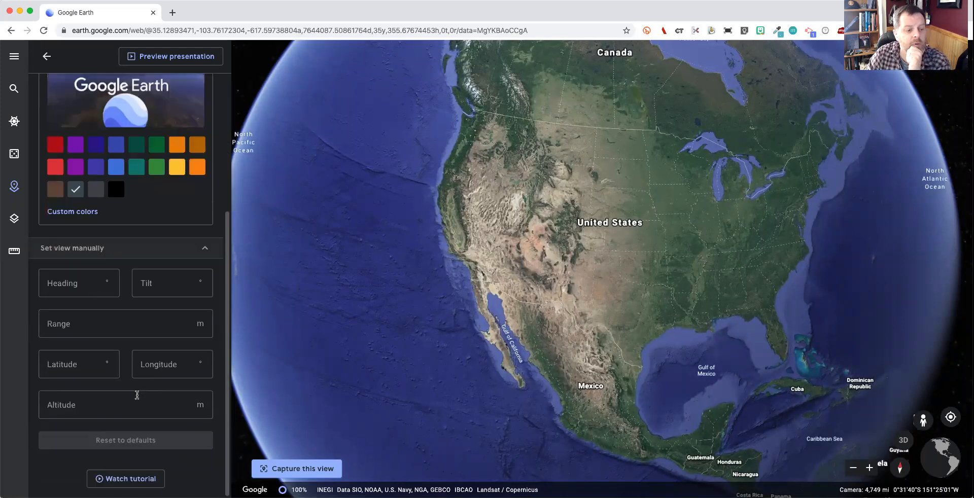
scroll(123, 411, "up", 5)
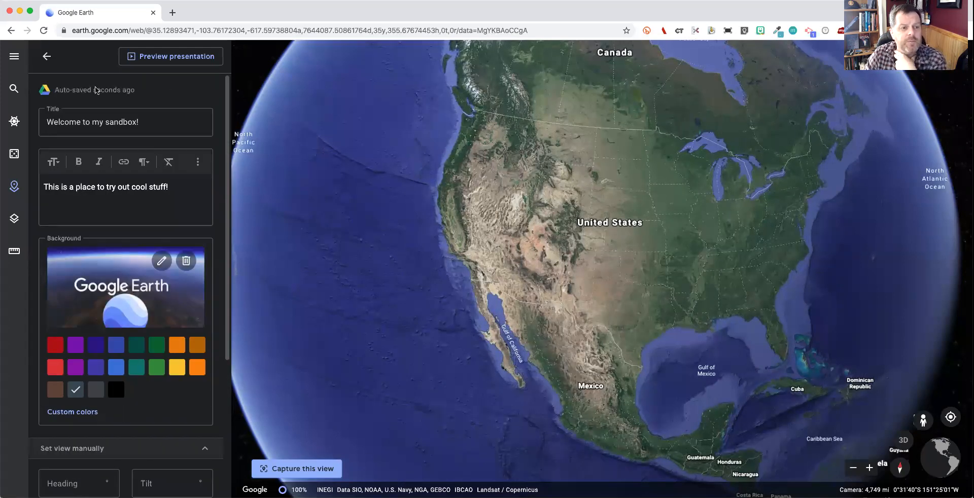
left_click(160, 57)
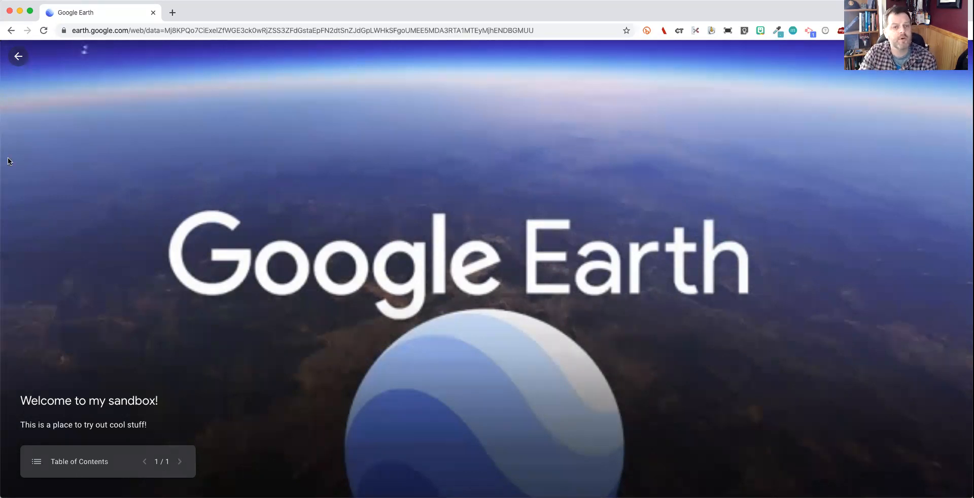
left_click(24, 57)
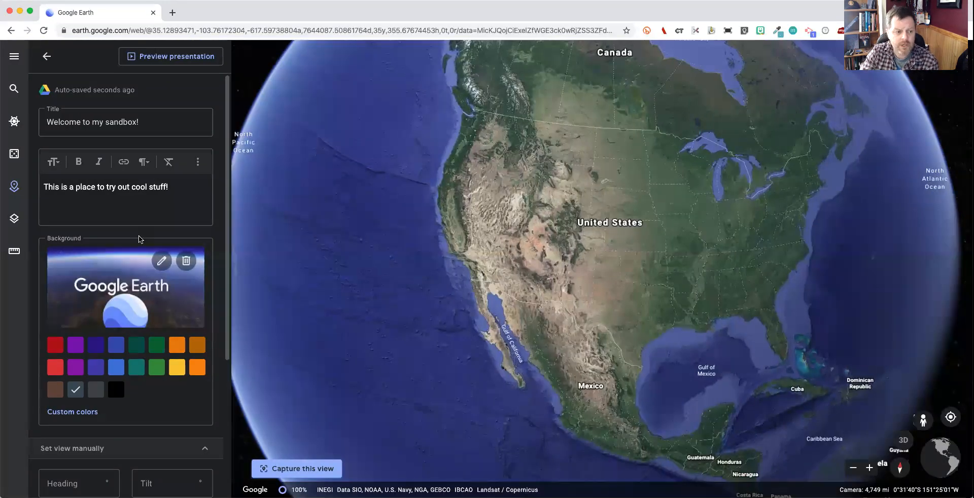
left_click(47, 56)
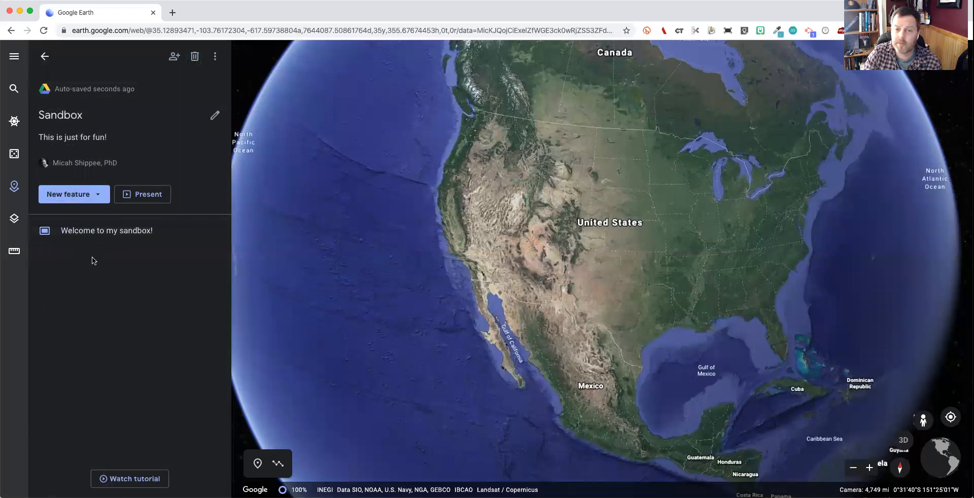
Add a placemark on Lake Ontario, title it "Lake Ontario" and save it to the Sandbox project
left_click(99, 199)
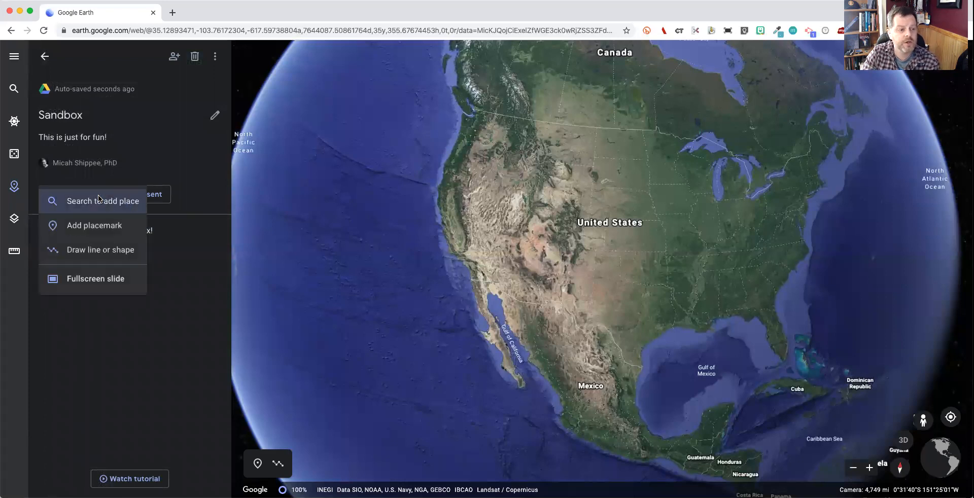
left_click(96, 227)
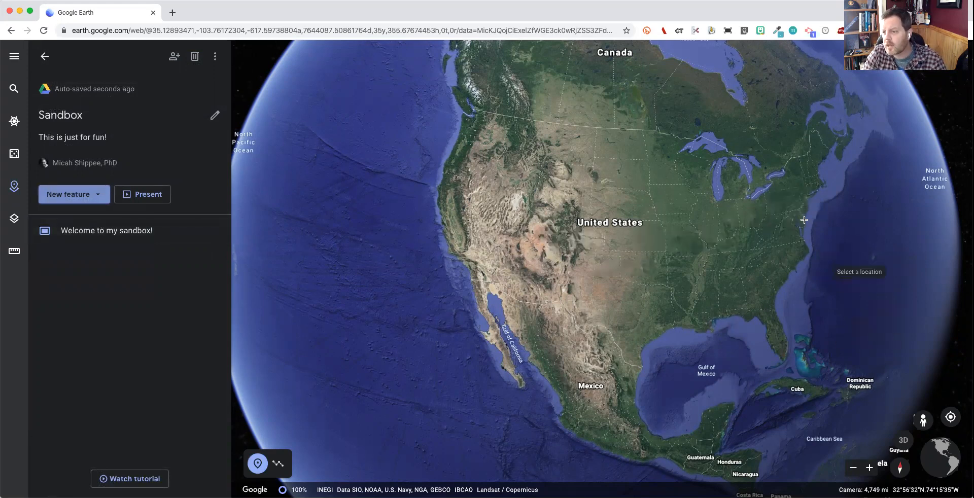
left_click(779, 177)
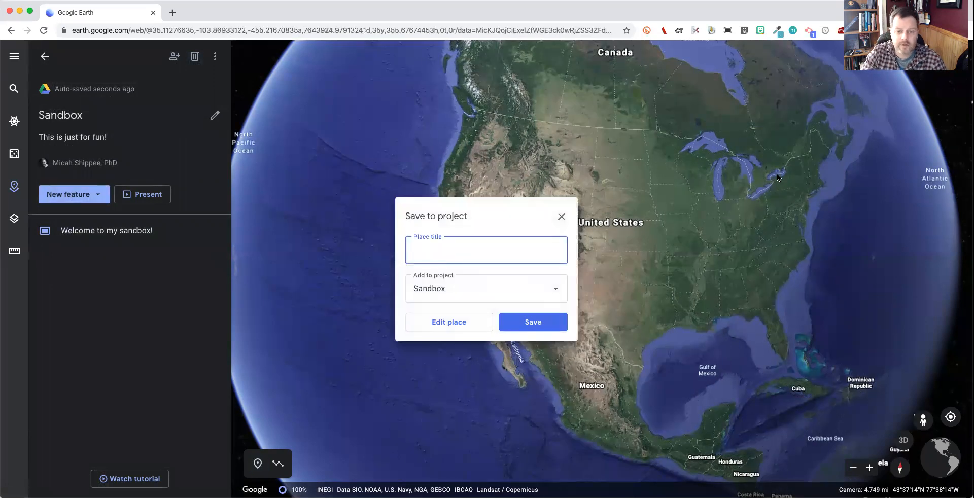
type("Lake Ontario")
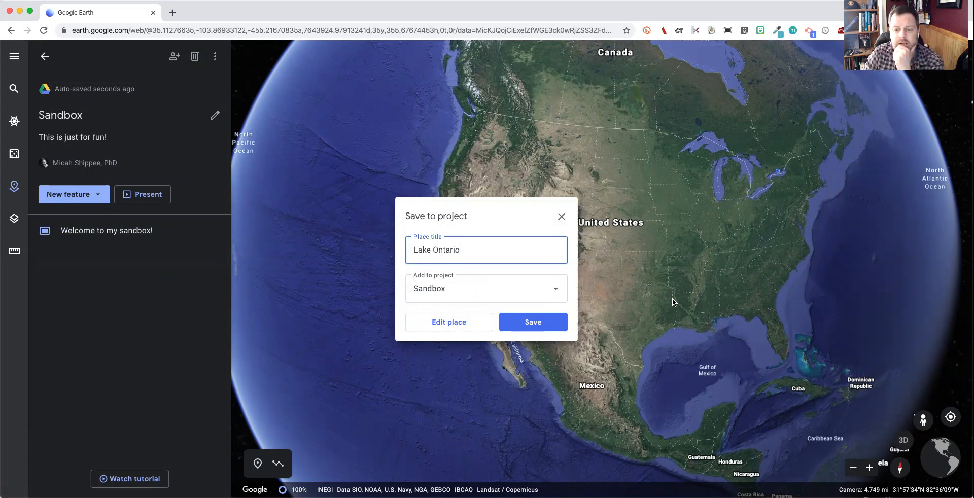
left_click(531, 323)
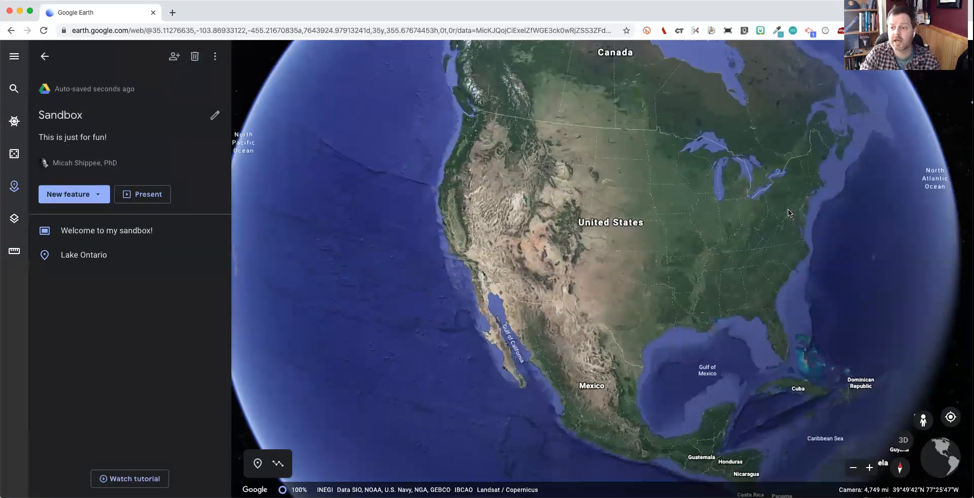
Add a placemark on the lake's southern shore near Rochester, title it "Shores of Lake Ontario" and save it to the Sandbox project
left_click_drag(700, 252, 521, 320)
scroll(565, 259, "up", 5)
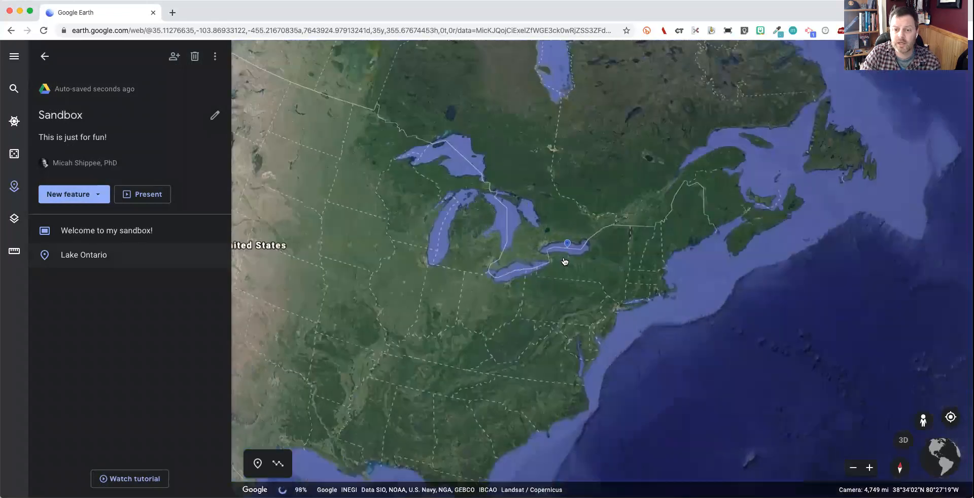
scroll(562, 257, "up", 10)
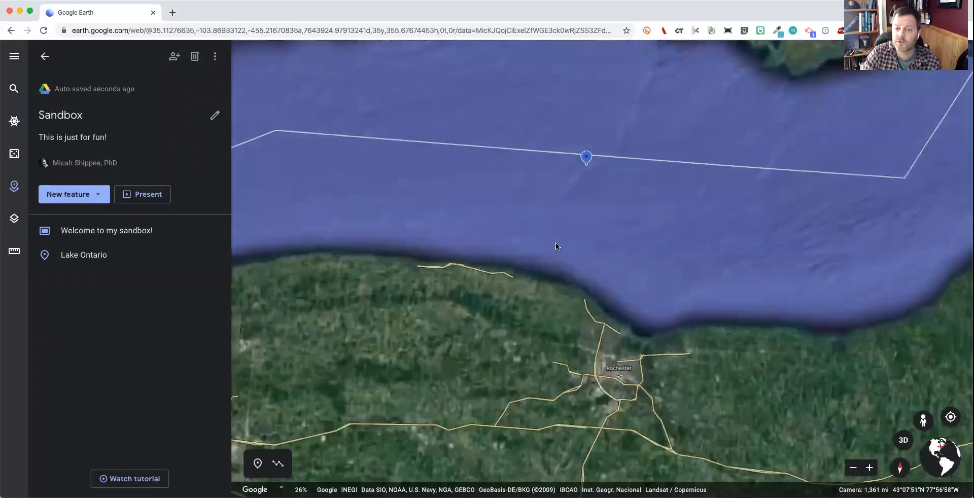
left_click_drag(562, 257, 583, 397)
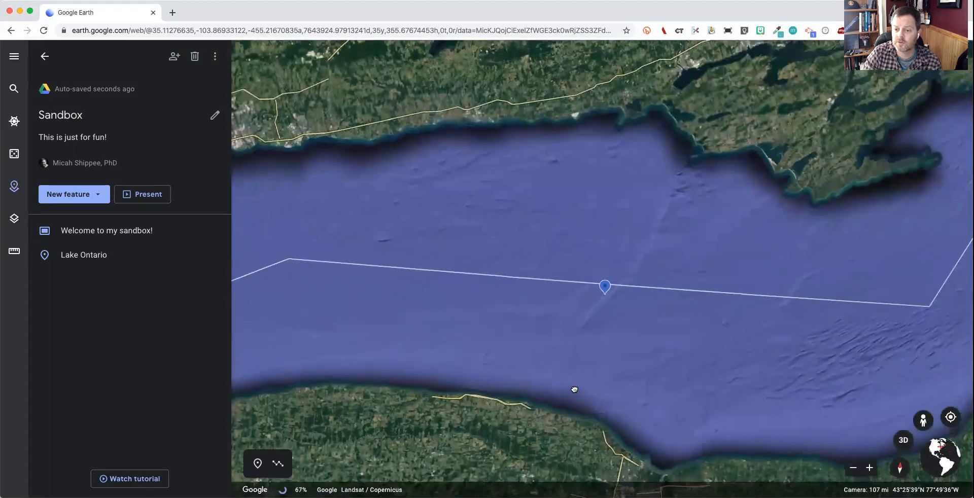
left_click(72, 194)
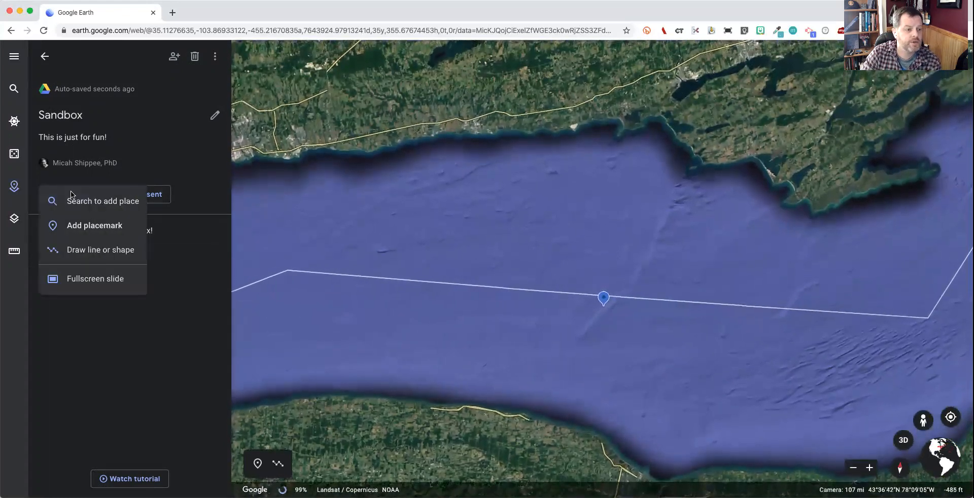
left_click(80, 229)
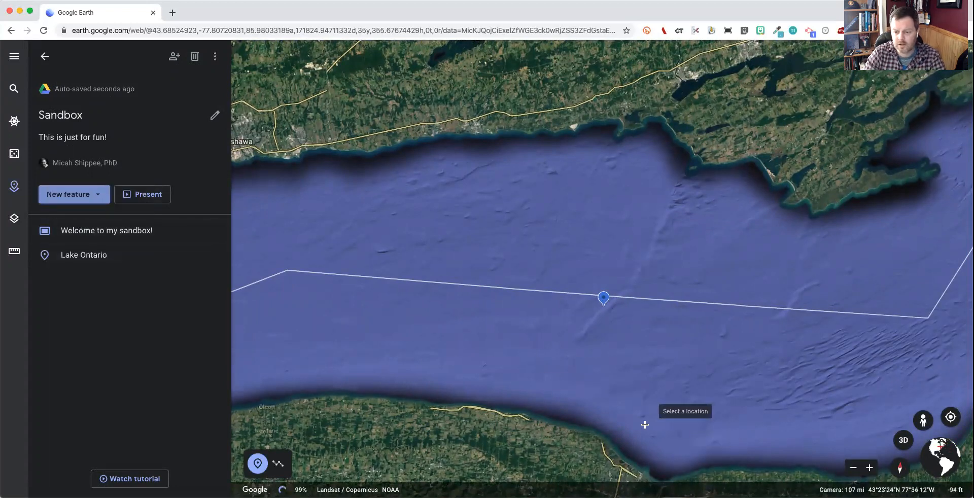
left_click(640, 461)
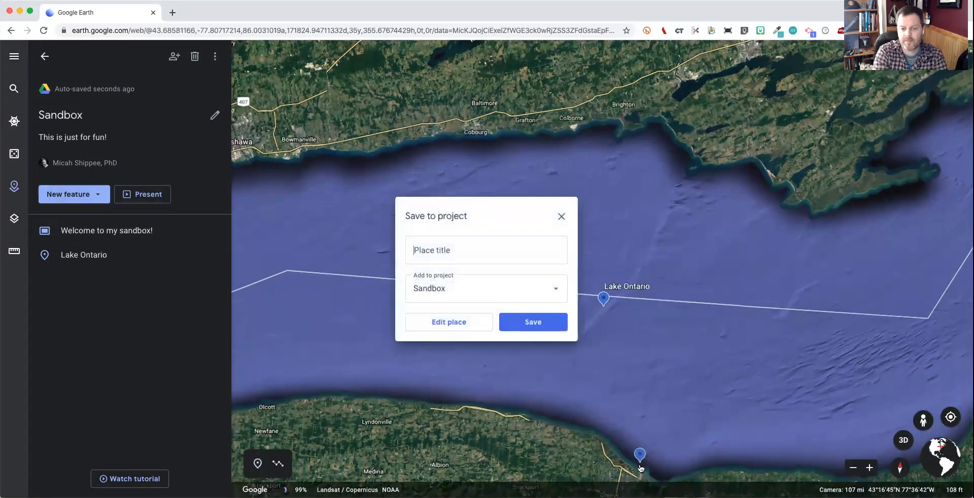
type("Shores of Lake Ontario")
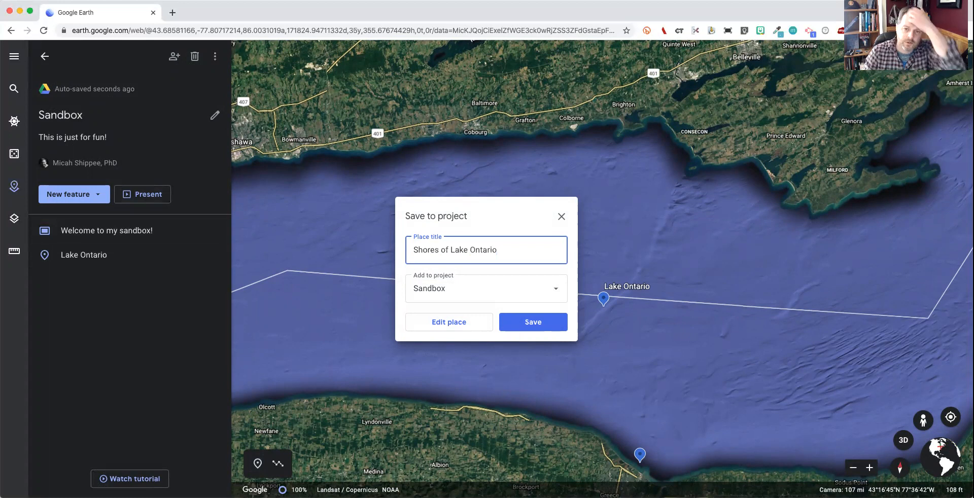
left_click(544, 320)
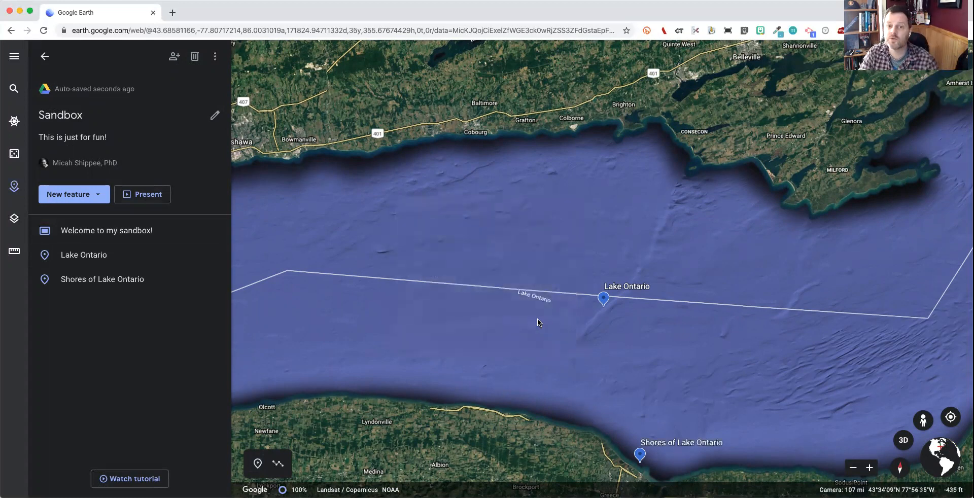
Present the Sandbox project with its table of contents open, advance through all three features, and return to the feature list
left_click(162, 193)
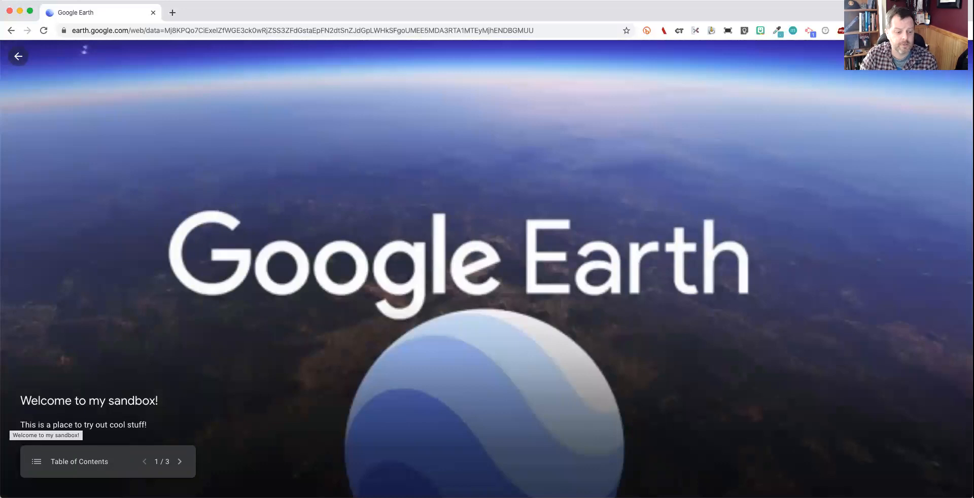
left_click(40, 462)
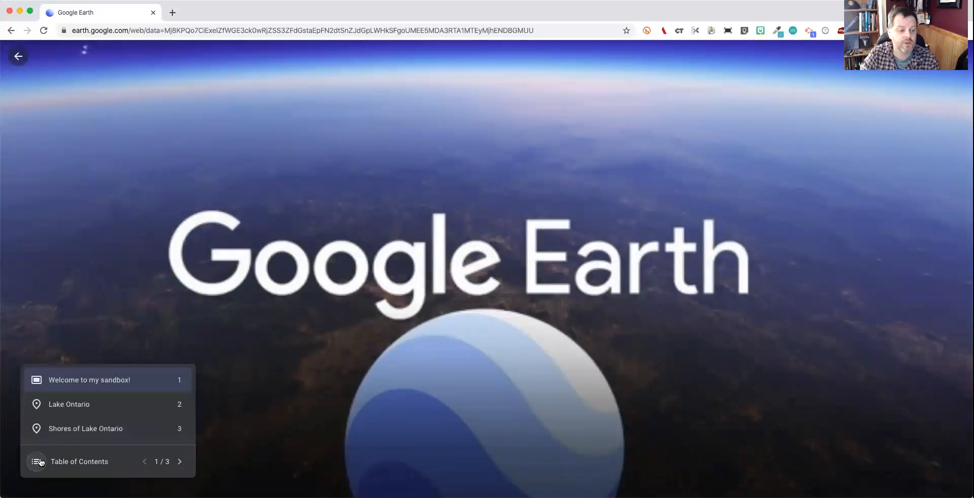
left_click(181, 463)
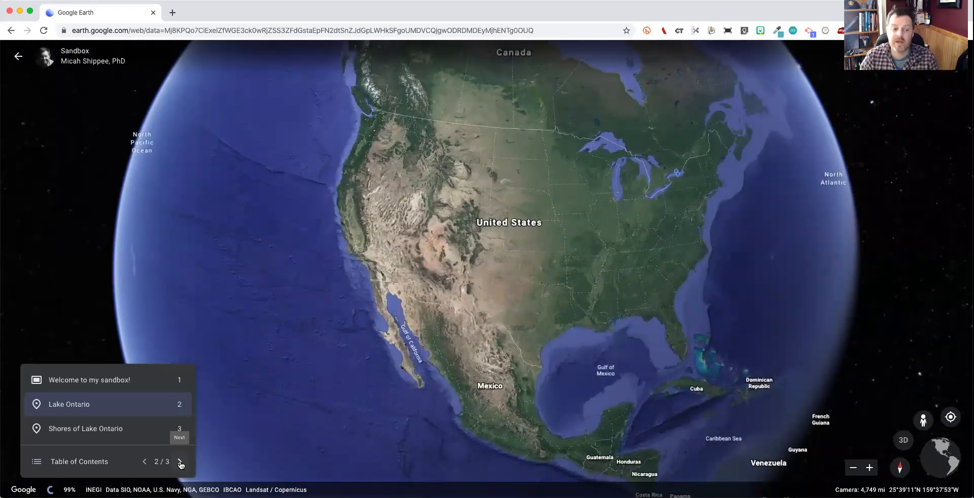
left_click(181, 463)
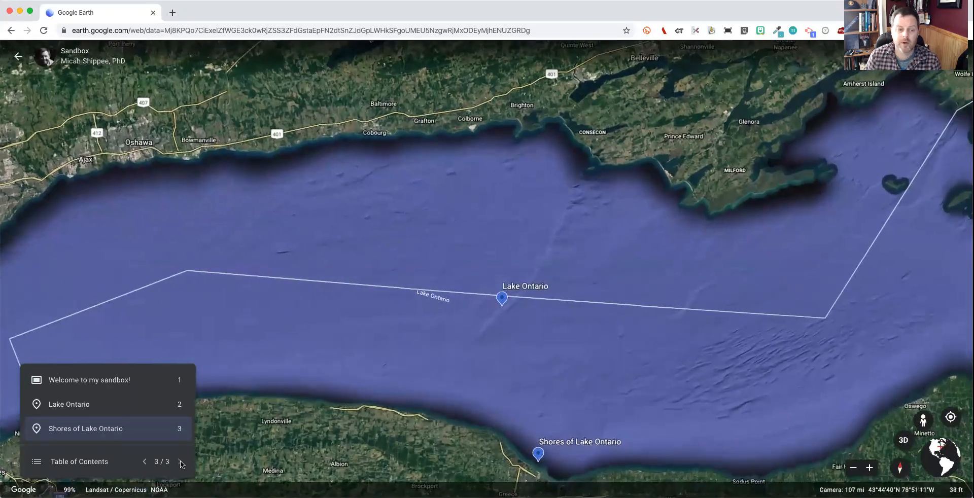
left_click(20, 65)
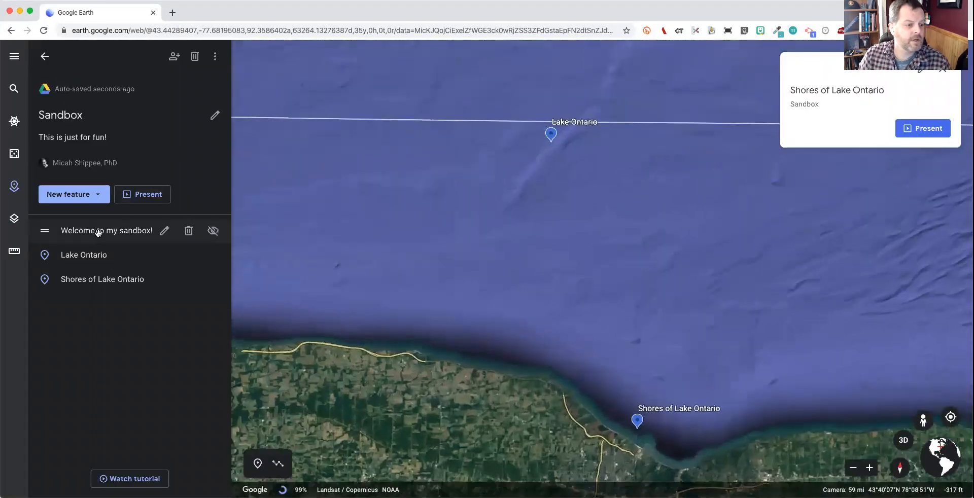
mouse_move(87, 278)
left_mouse_down()
mouse_move(95, 244)
mouse_move(92, 274)
left_mouse_up()
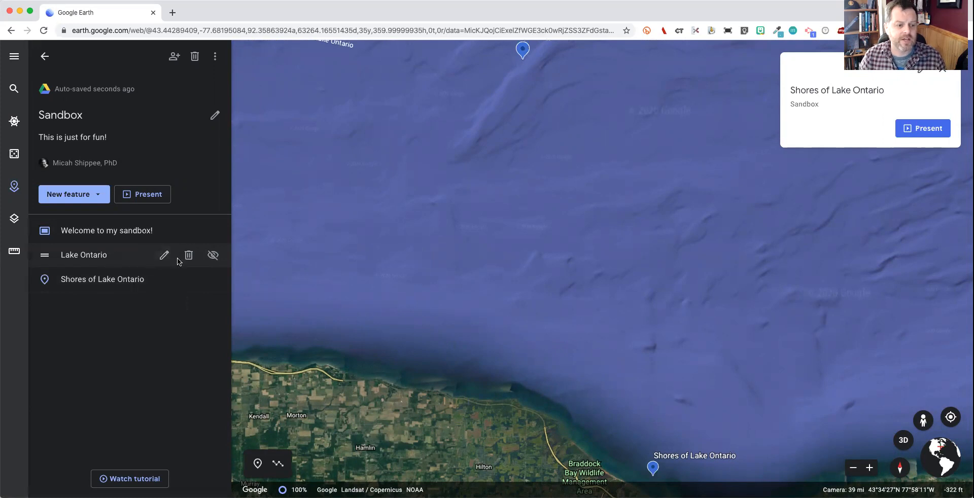
Change the Lake Ontario placemark to a red star icon and return to the project's feature list
left_click(163, 258)
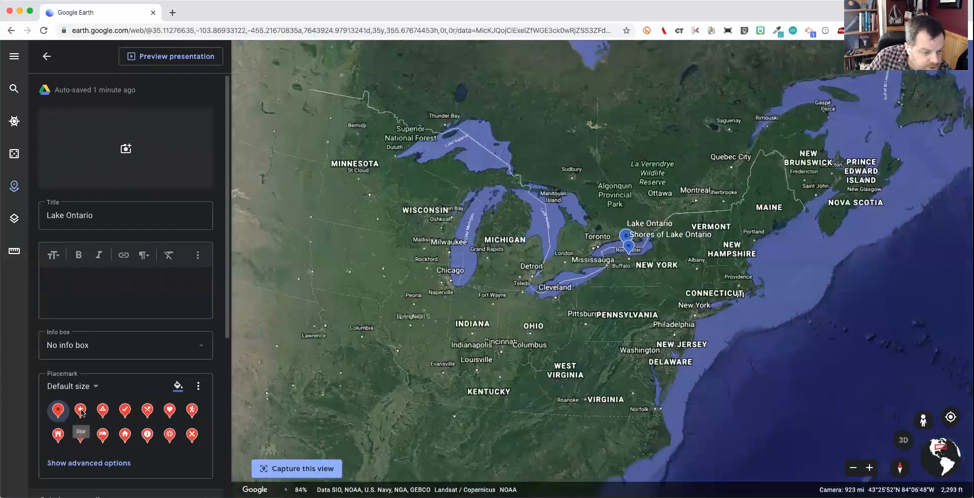
left_click(81, 409)
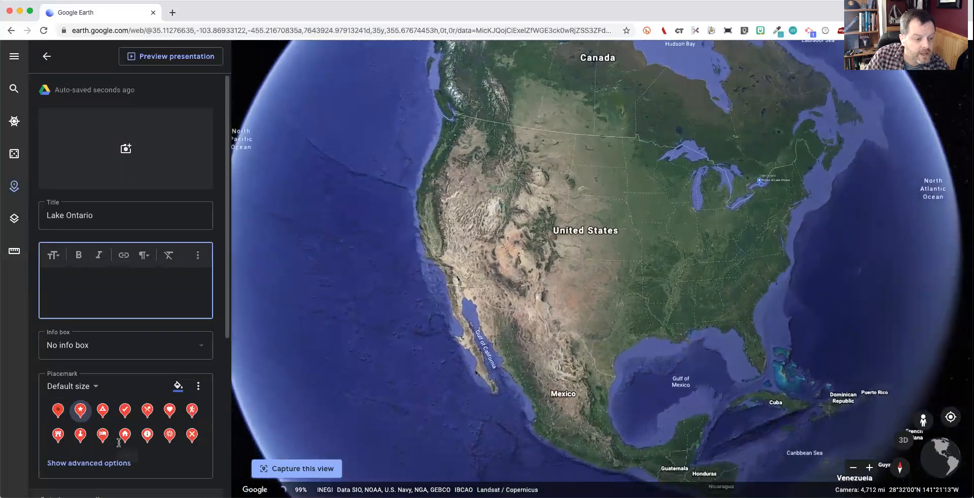
scroll(119, 443, "down", 5)
scroll(118, 443, "down", 5)
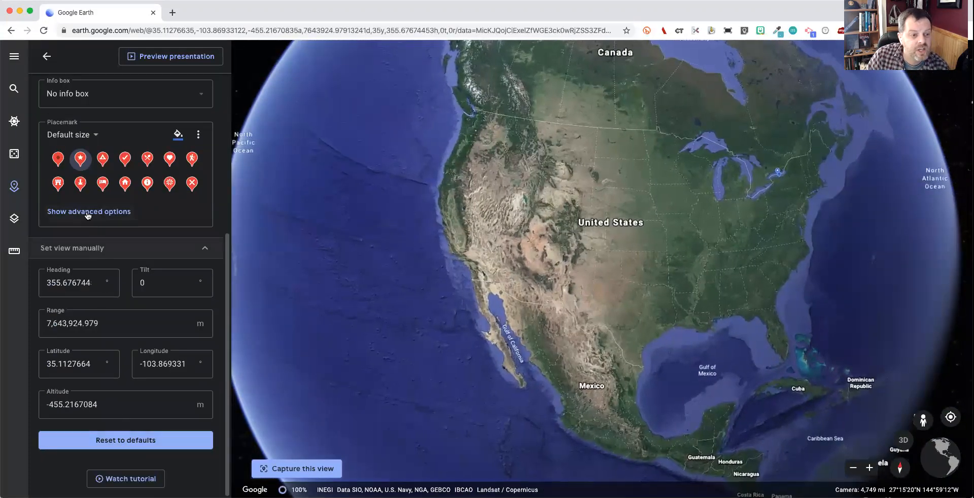
left_click(177, 135)
left_click(187, 141)
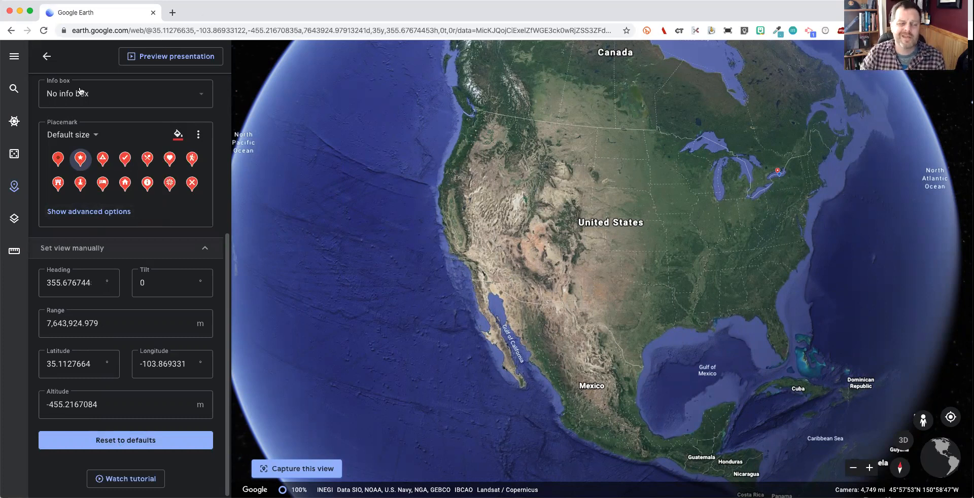
left_click(44, 56)
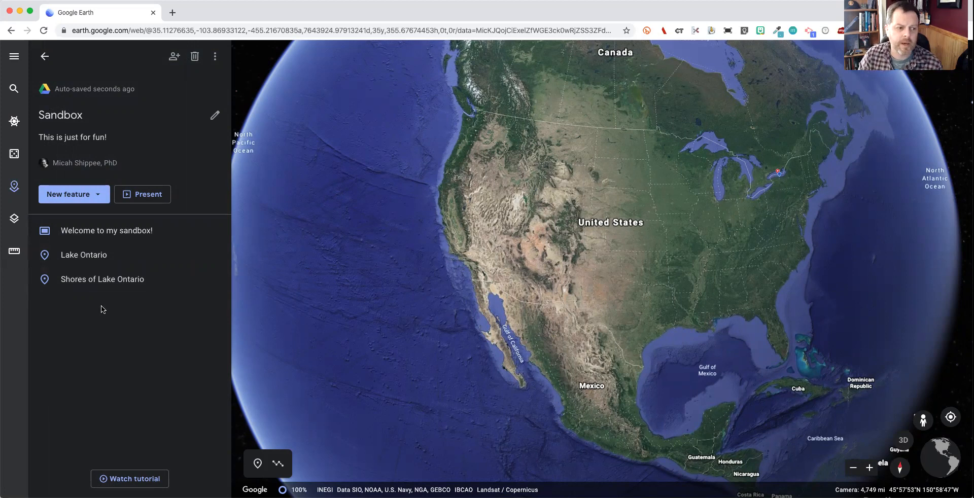
Draw a closed shape tracing the entire shoreline of Lake Ontario, starting and ending on the northern shore near Brighton
left_click(91, 193)
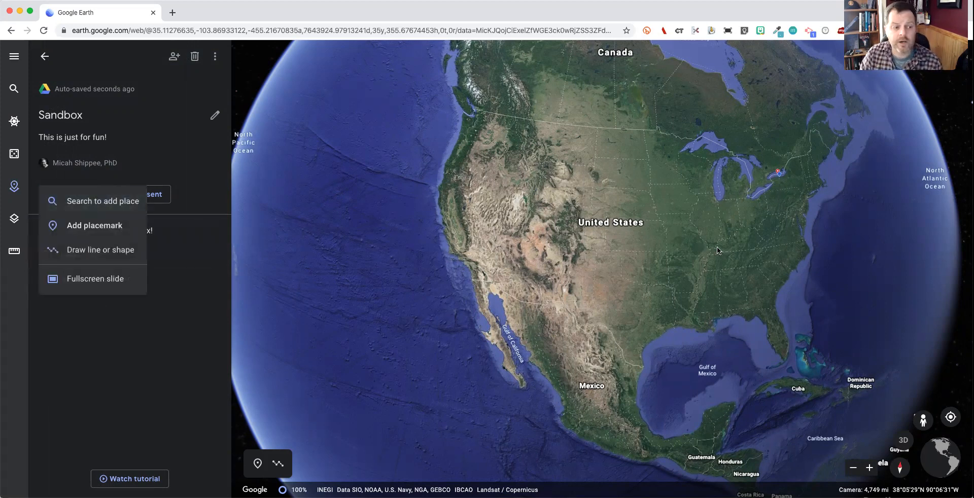
left_click_drag(704, 293, 607, 337)
scroll(650, 264, "up", 5)
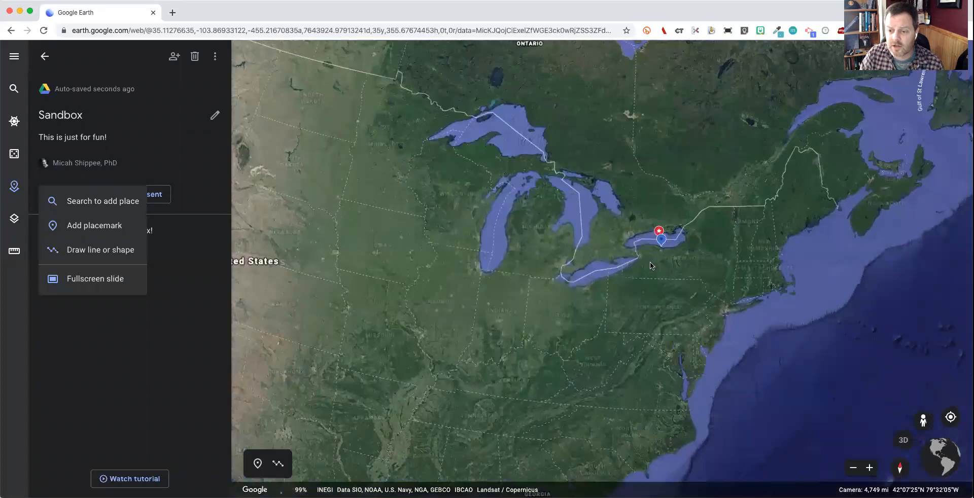
scroll(628, 289, "up", 5)
left_click_drag(738, 172, 636, 401)
scroll(637, 401, "up", 3)
left_click_drag(692, 427, 735, 278)
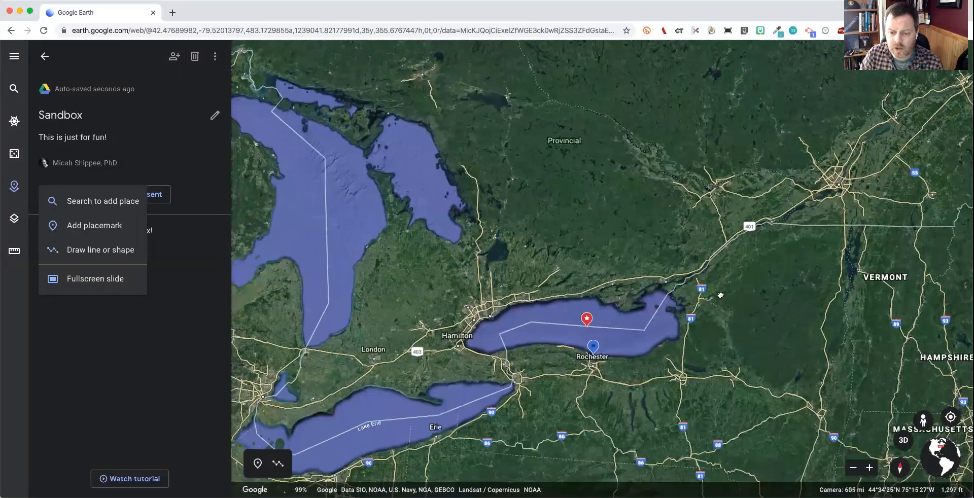
scroll(651, 364, "up", 3)
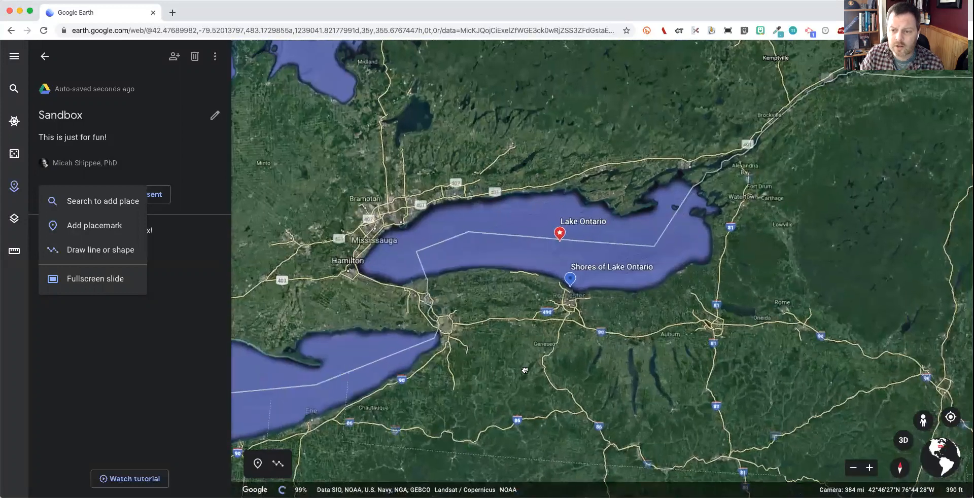
left_click_drag(510, 370, 538, 371)
left_click(97, 251)
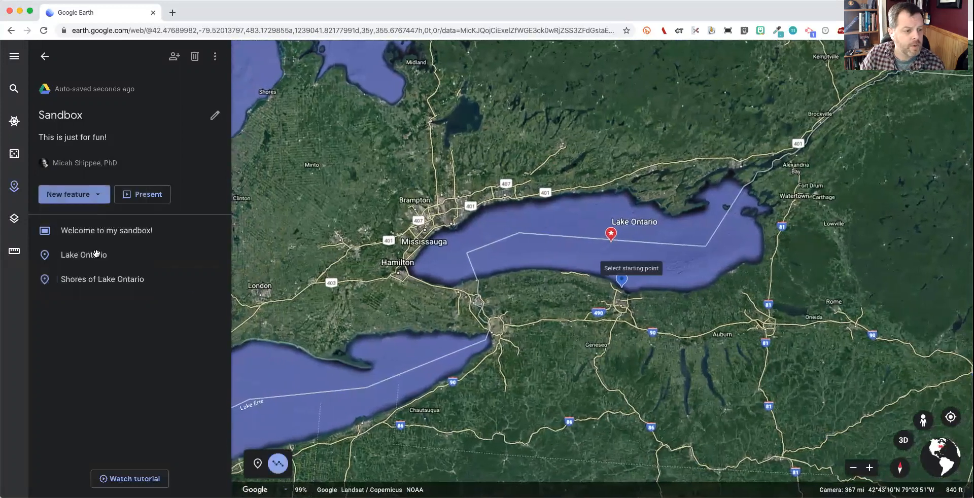
left_click(590, 193)
left_click(501, 204)
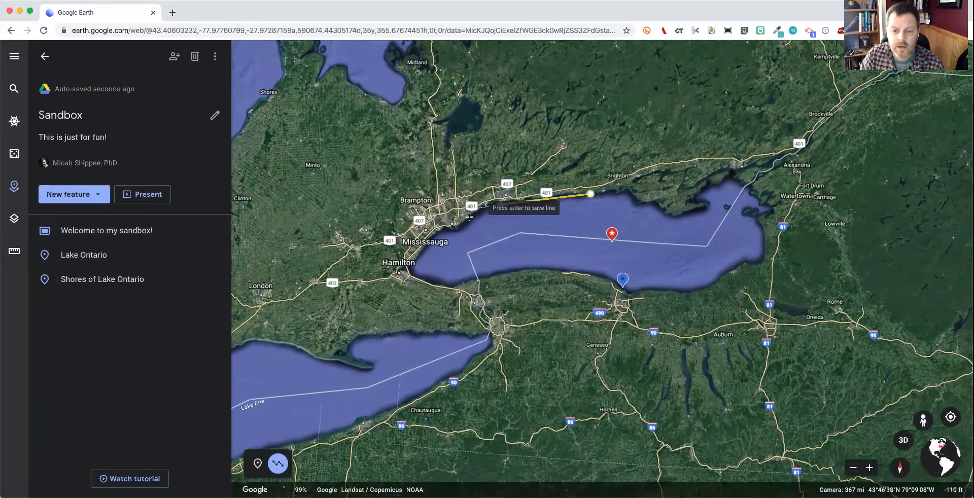
left_click(465, 222)
left_click(418, 256)
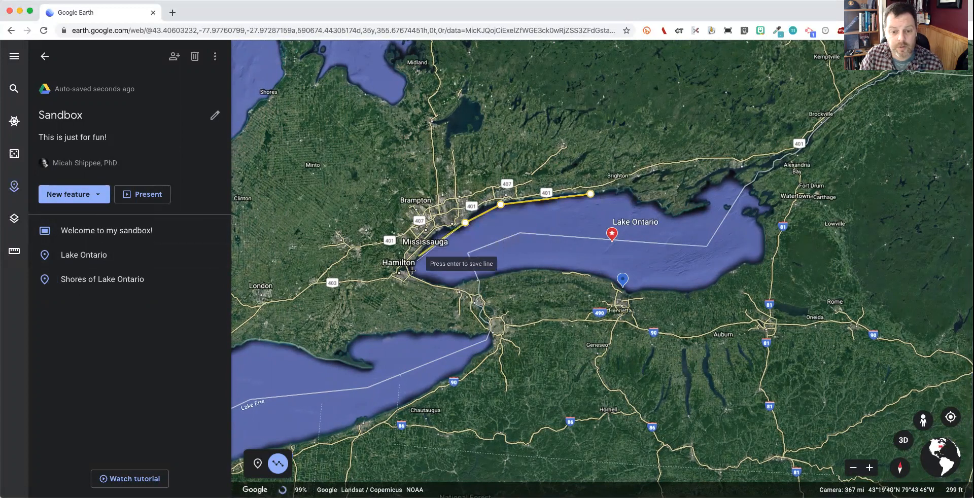
left_click(411, 272)
left_click(452, 286)
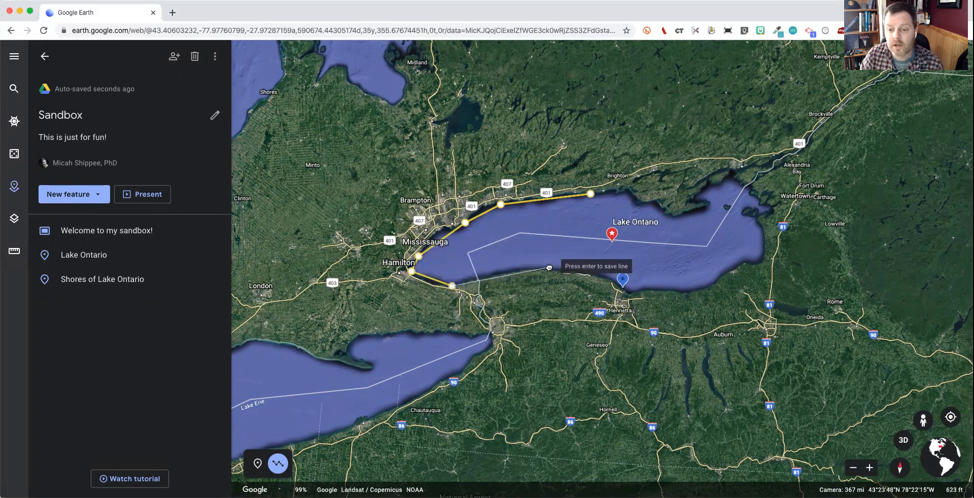
left_click(615, 276)
left_click(648, 292)
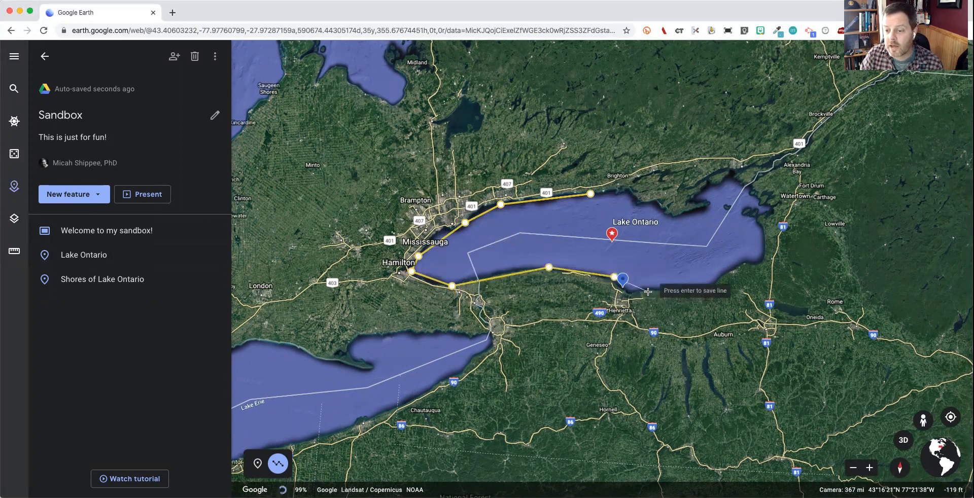
left_click(707, 282)
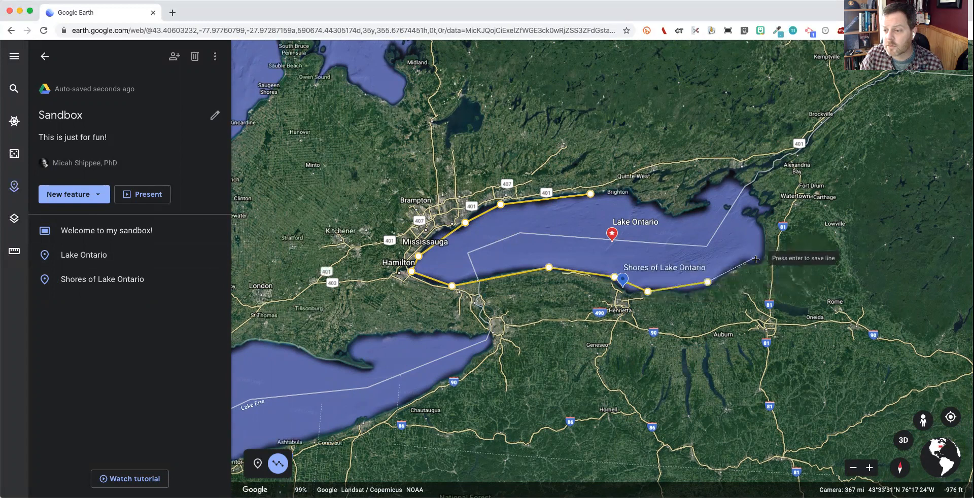
left_click(758, 227)
left_click(761, 203)
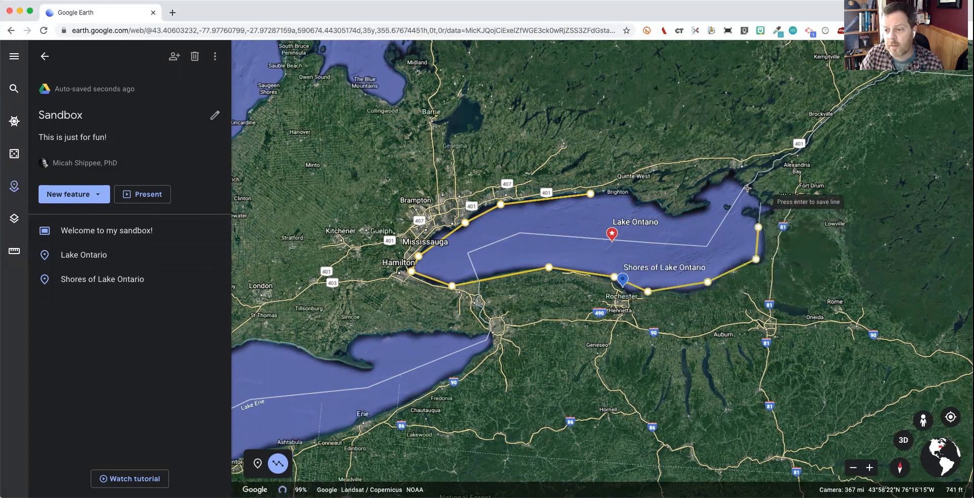
left_click(733, 177)
left_click(694, 196)
left_click(710, 203)
left_click(688, 212)
left_click(653, 203)
left_click(590, 193)
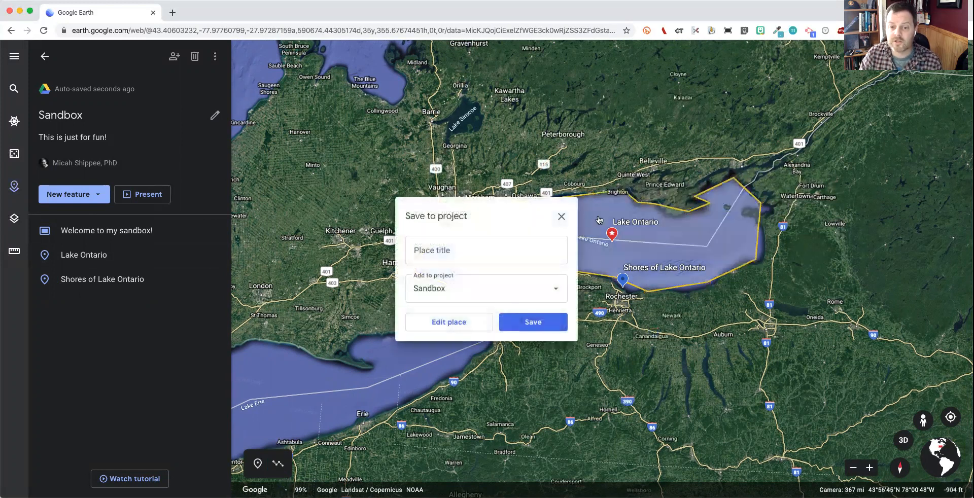
Title the lake shape "Outline of the Lake" and save it to the Sandbox project
type("Outline of the Lake")
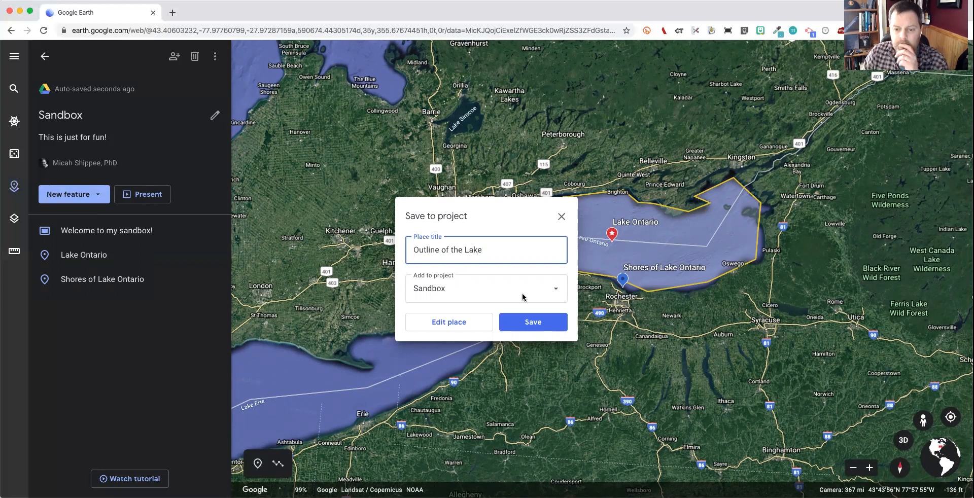
left_click(532, 322)
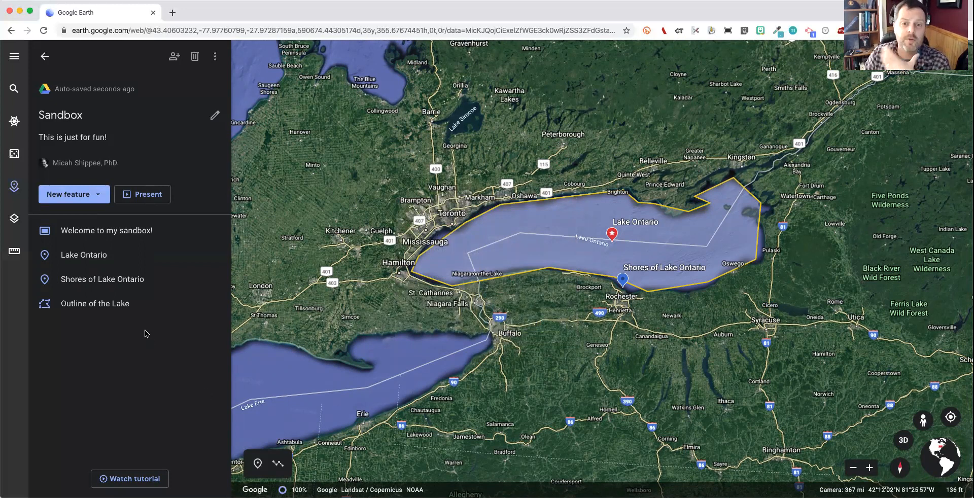
Search Google images for "Lake Ontario" and add the picture of blue water and a sandy beach to the Lake Ontario placemark
left_click(100, 258)
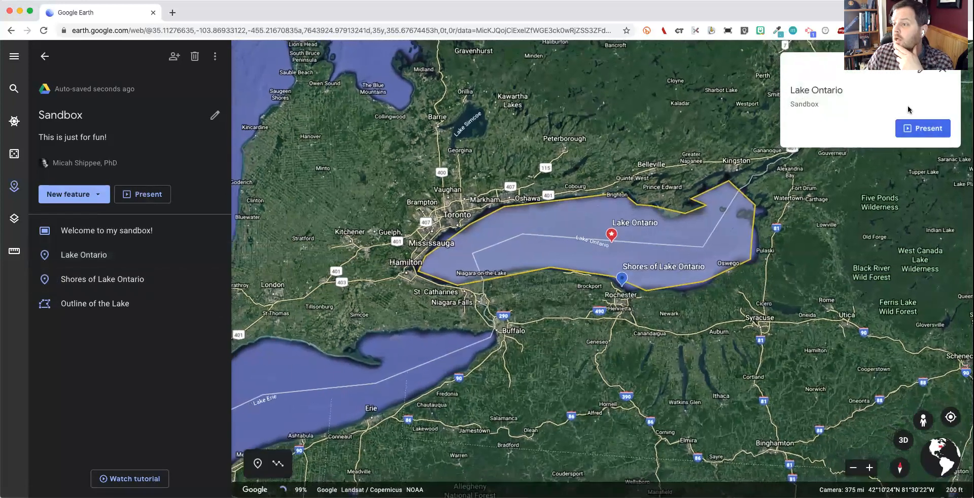
left_click(924, 72)
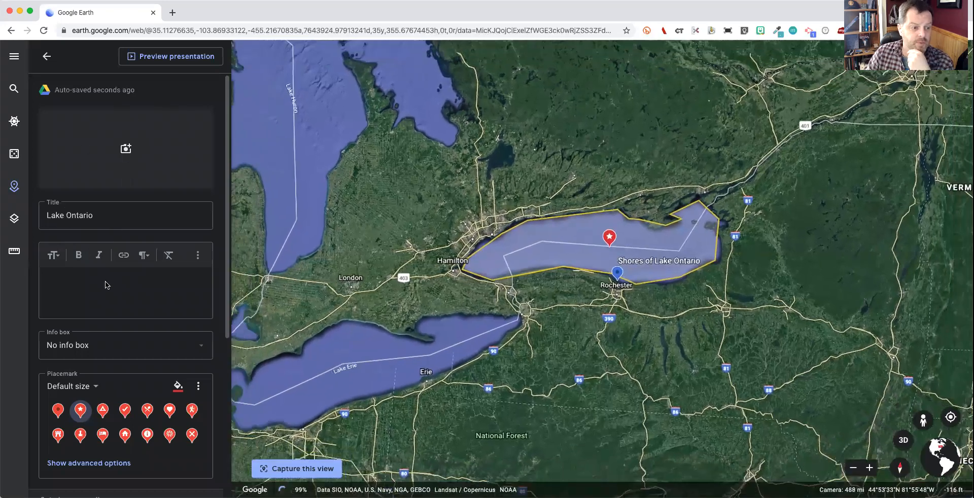
left_click(125, 149)
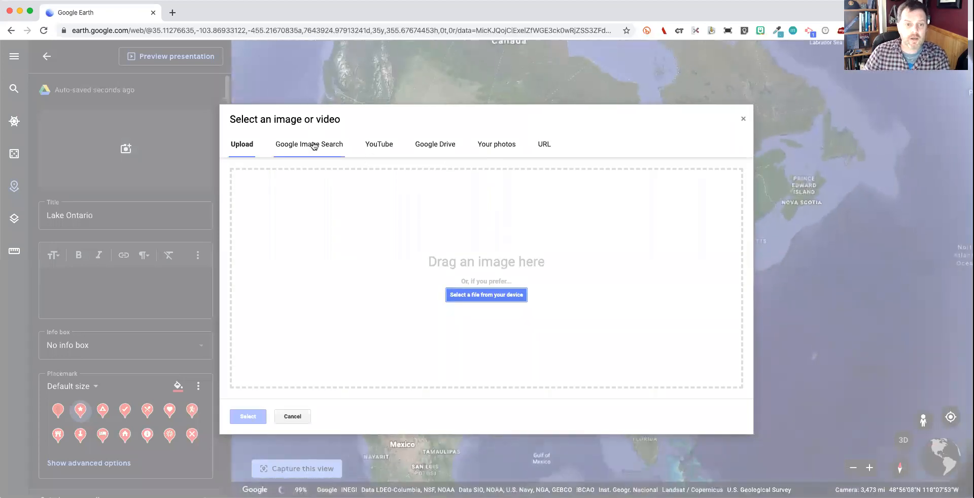
left_click(321, 147)
type("Lake")
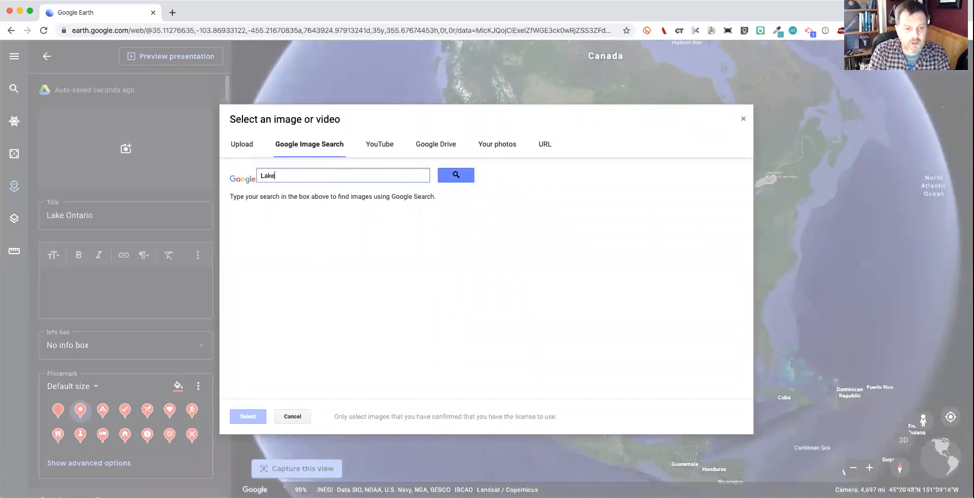
type(" Ontario")
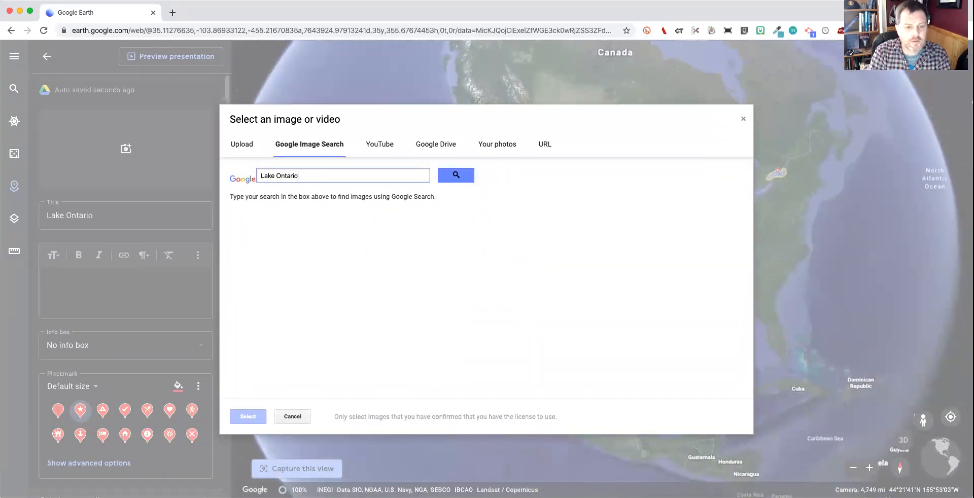
left_click(467, 175)
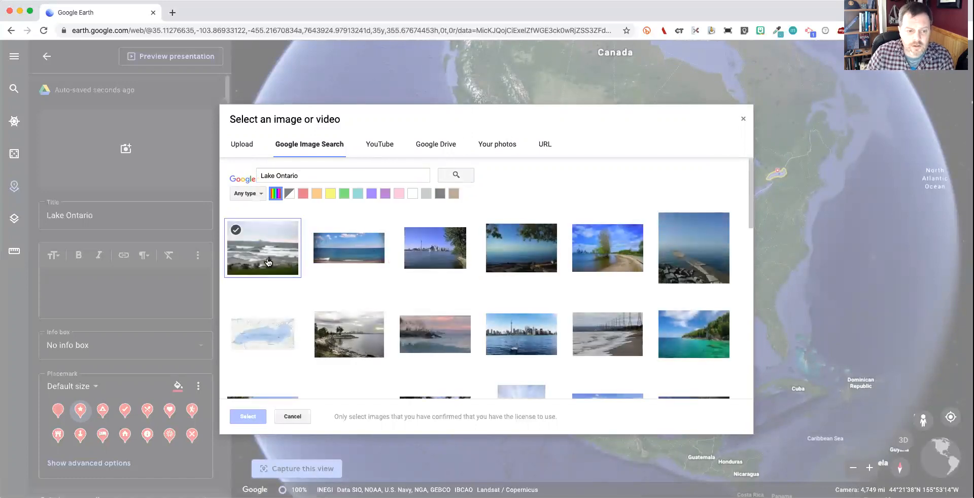
left_click(336, 259)
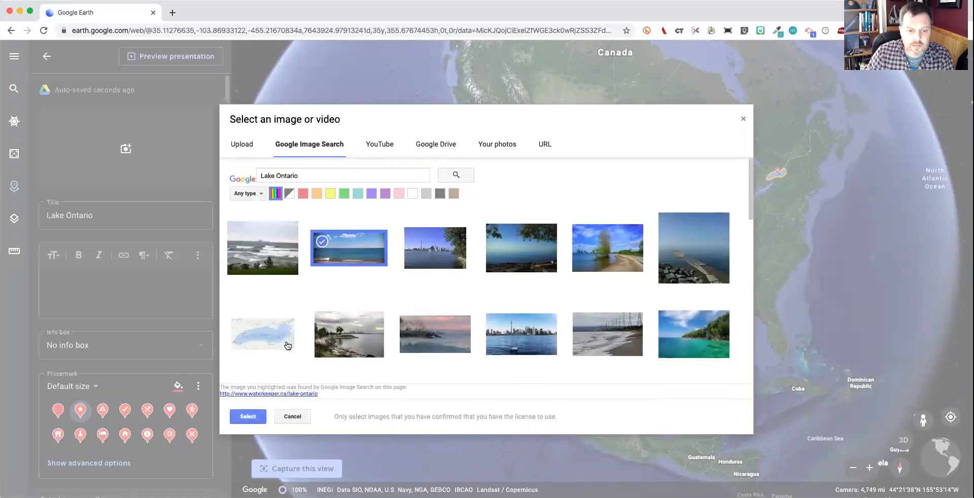
left_click(248, 419)
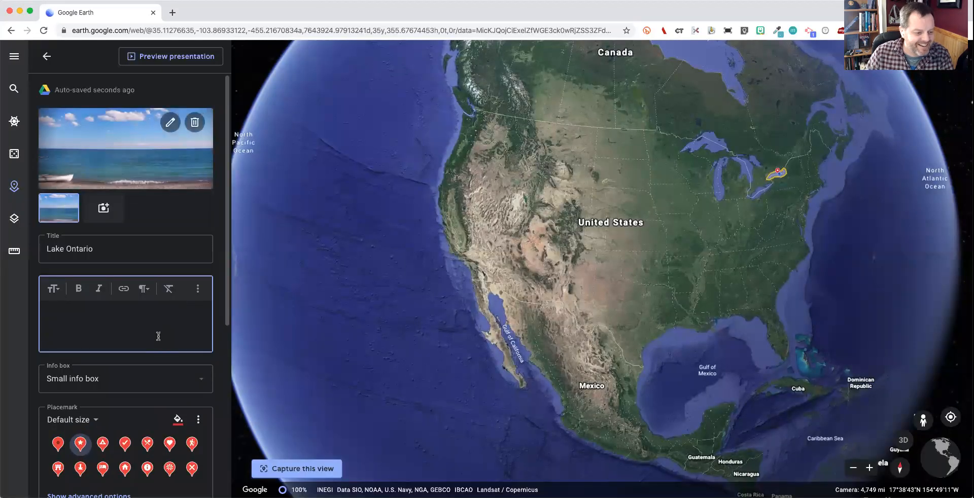
Look over the Lake Ontario placemark's settings and preview it as a presentation
scroll(139, 326, "down", 2)
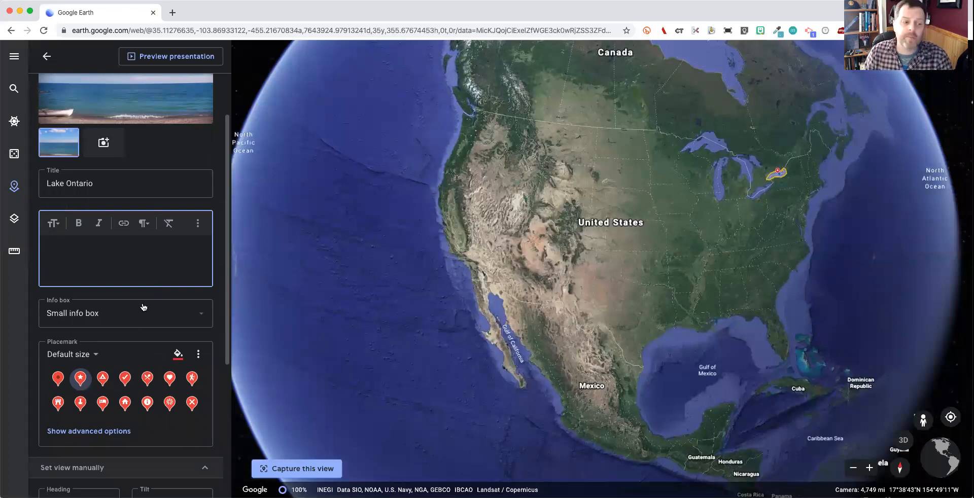
left_click(175, 57)
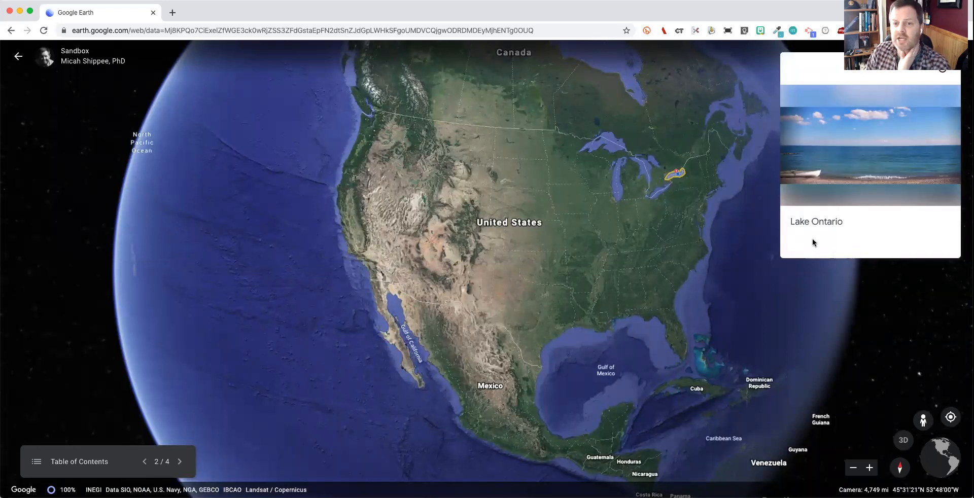
Set the Lake Ontario placemark to use the large info box and preview it as a presentation
left_click(18, 56)
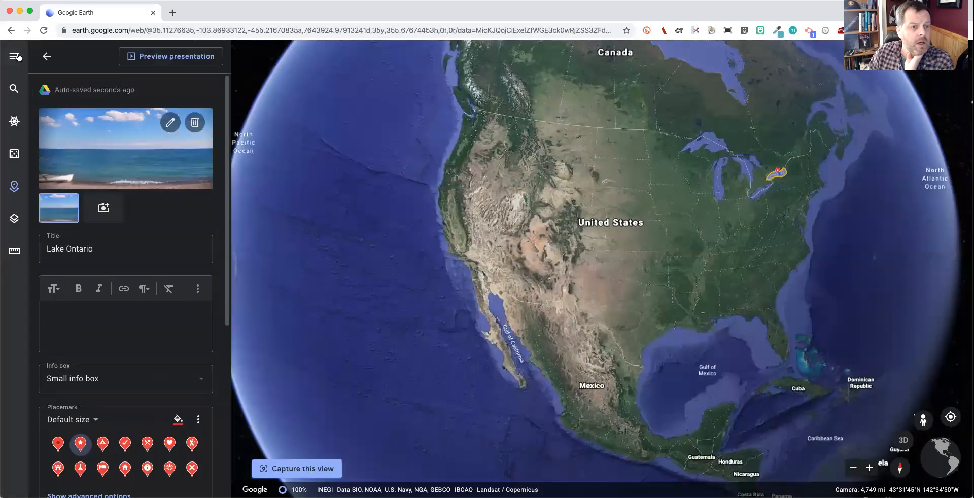
scroll(119, 258, "down", 3)
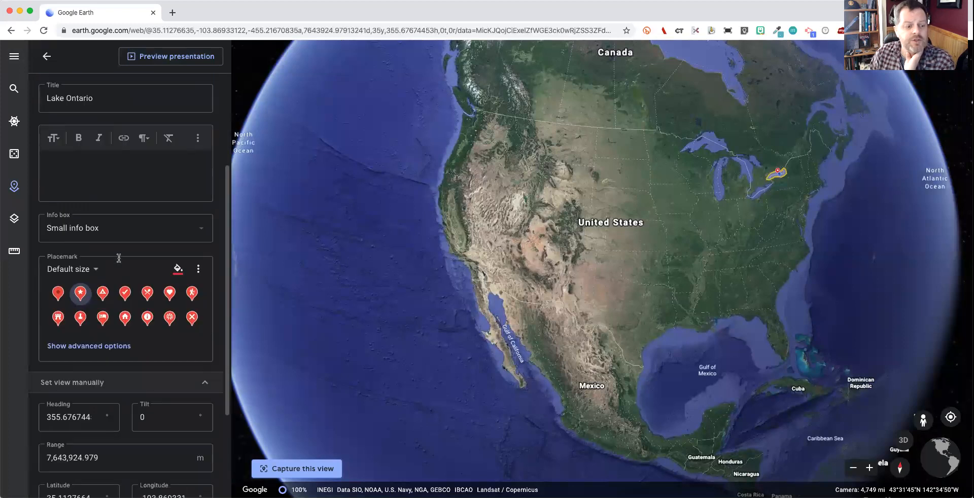
left_click(159, 230)
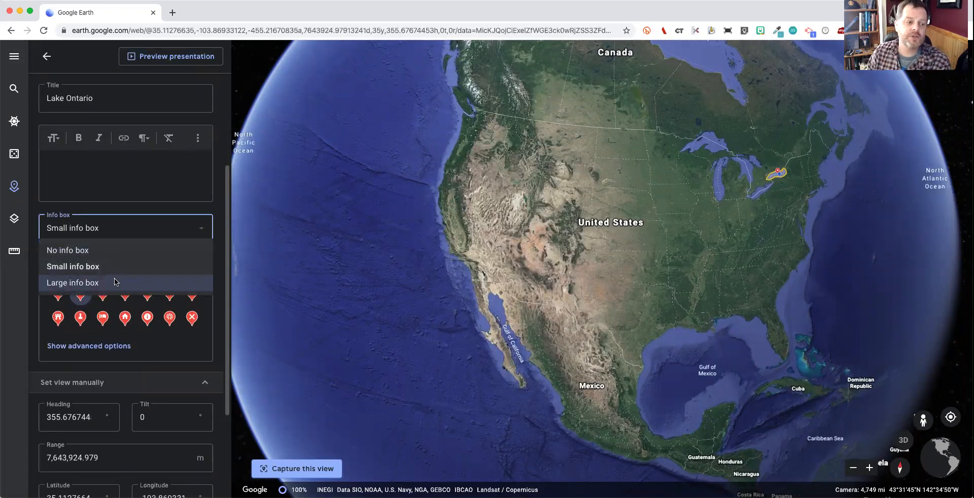
left_click(115, 282)
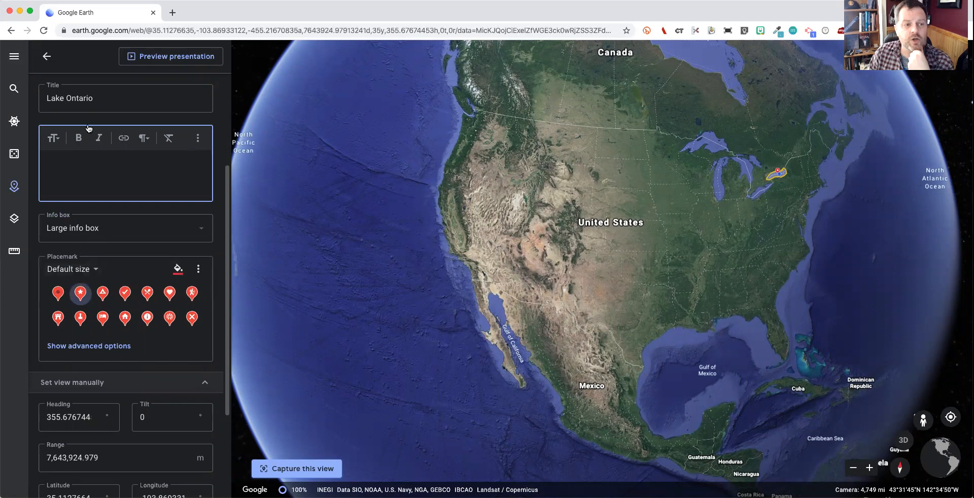
left_click(142, 57)
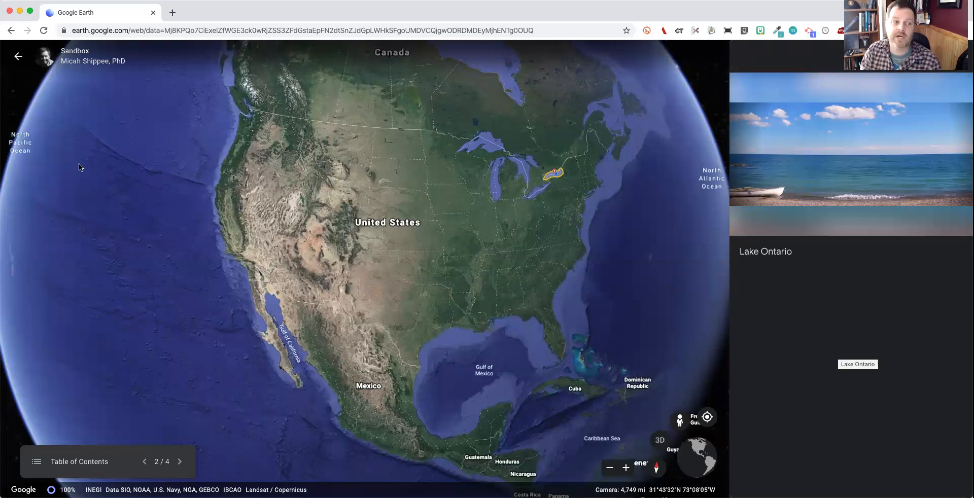
left_click(13, 59)
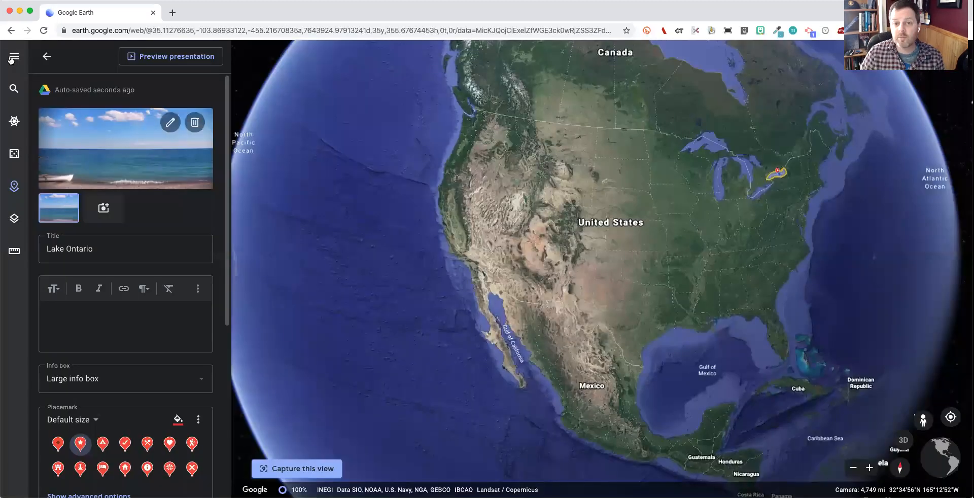
Search for Sackets Harbor, NY as a new place and add it to the Sandbox project
left_click(45, 58)
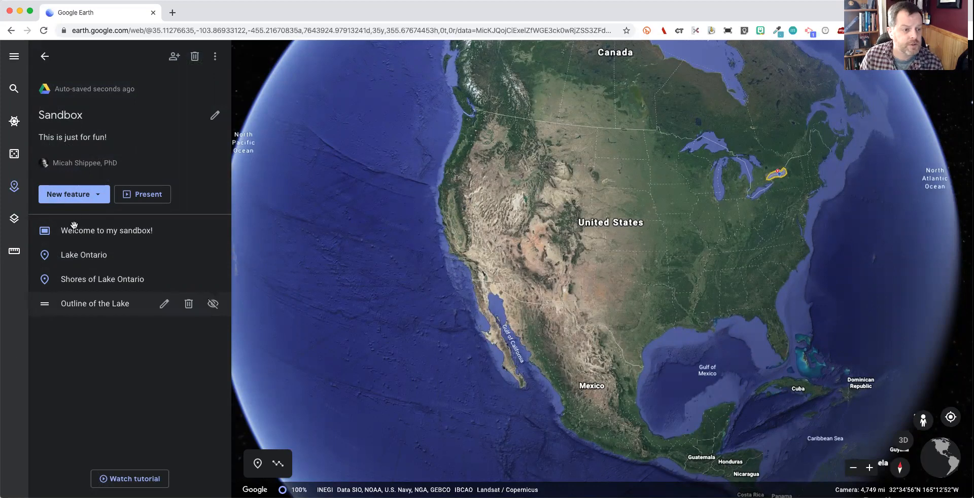
left_click(94, 198)
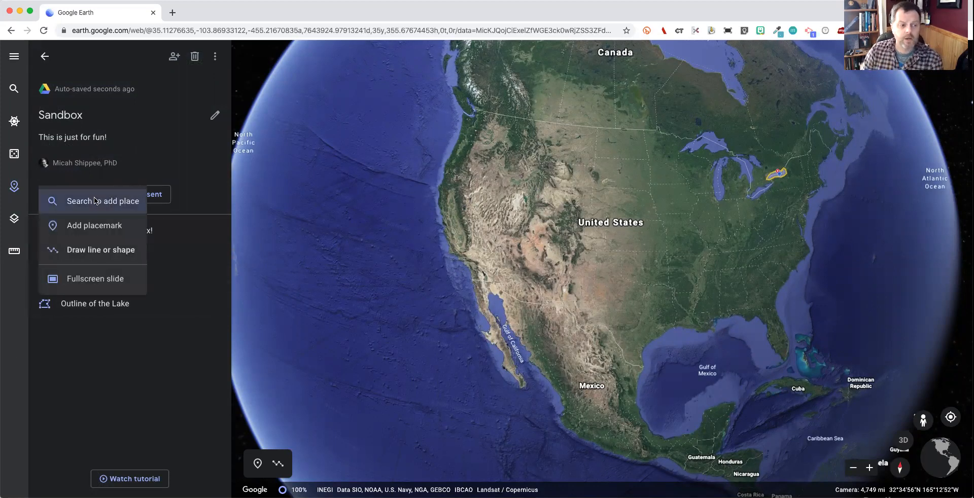
left_click(98, 202)
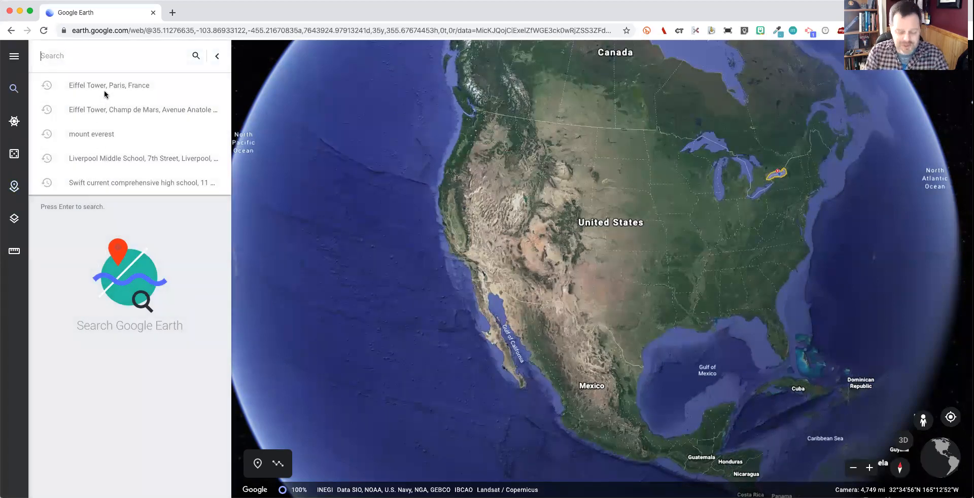
type("Sacketts Har")
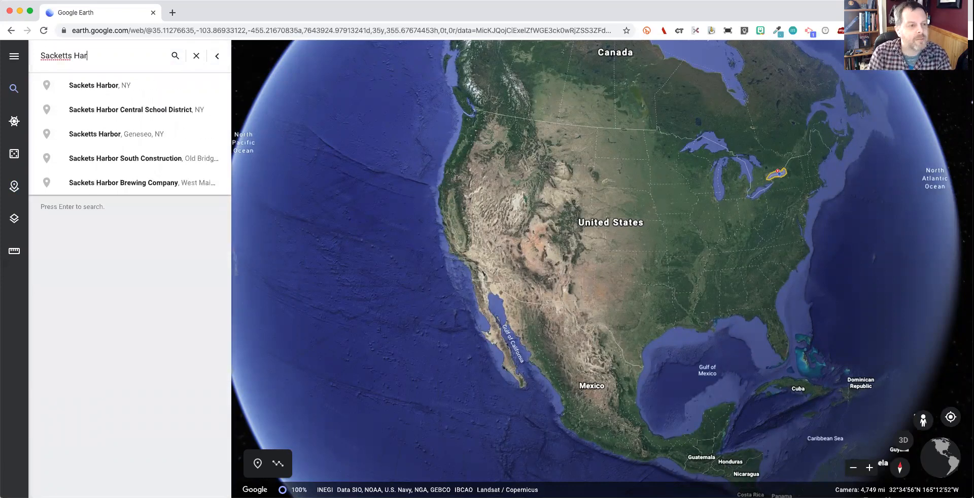
left_click(112, 85)
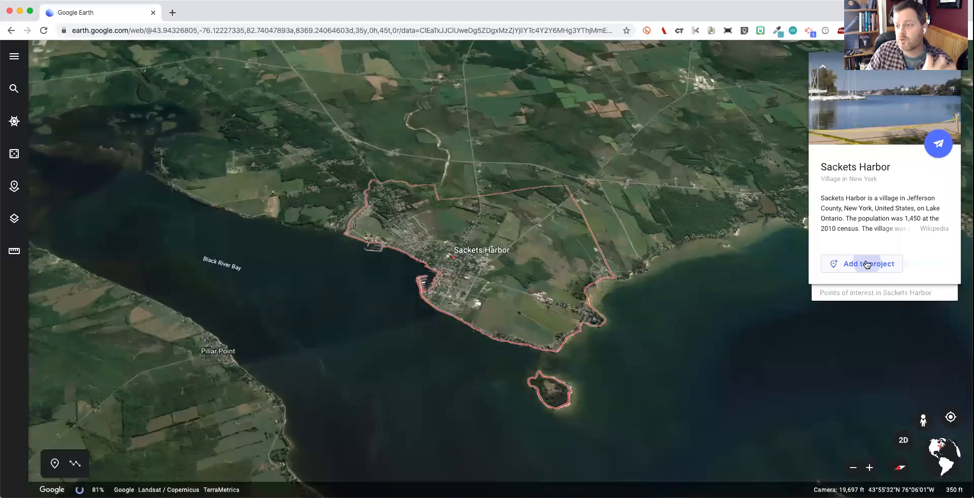
left_click(867, 264)
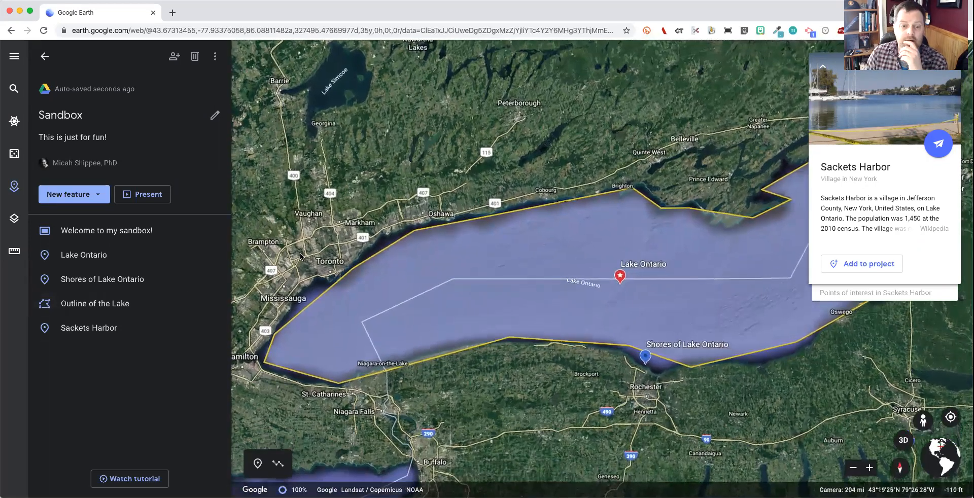
View the whole globe from space, then open and close the "Welcome to my sandbox!" slide
scroll(301, 256, "down", 10)
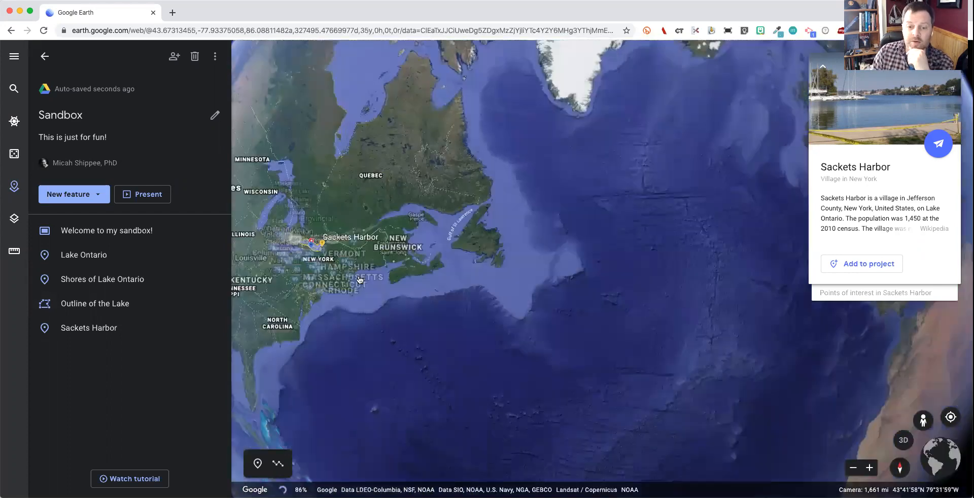
scroll(360, 280, "down", 10)
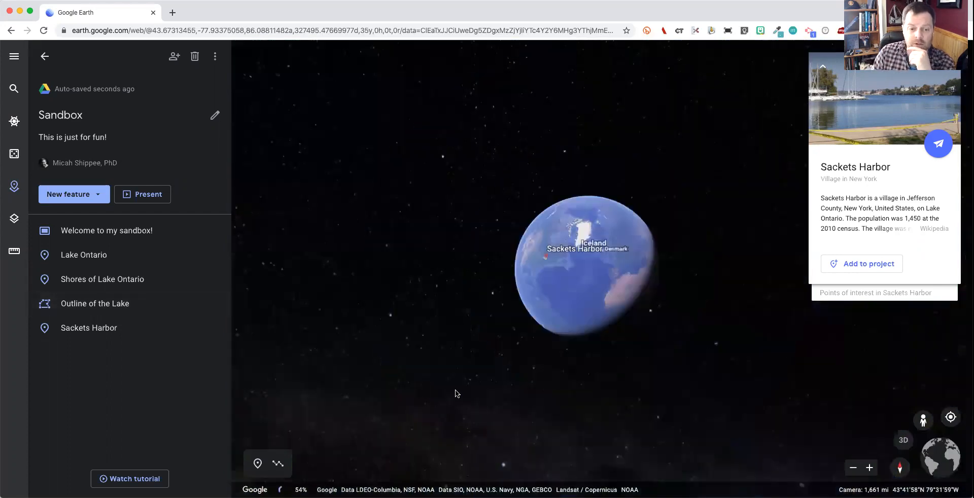
left_click(107, 237)
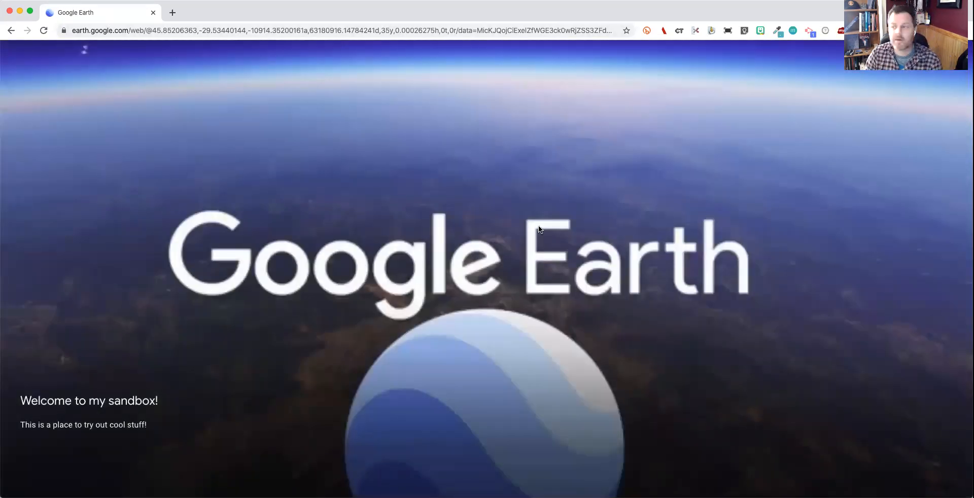
key("Escape")
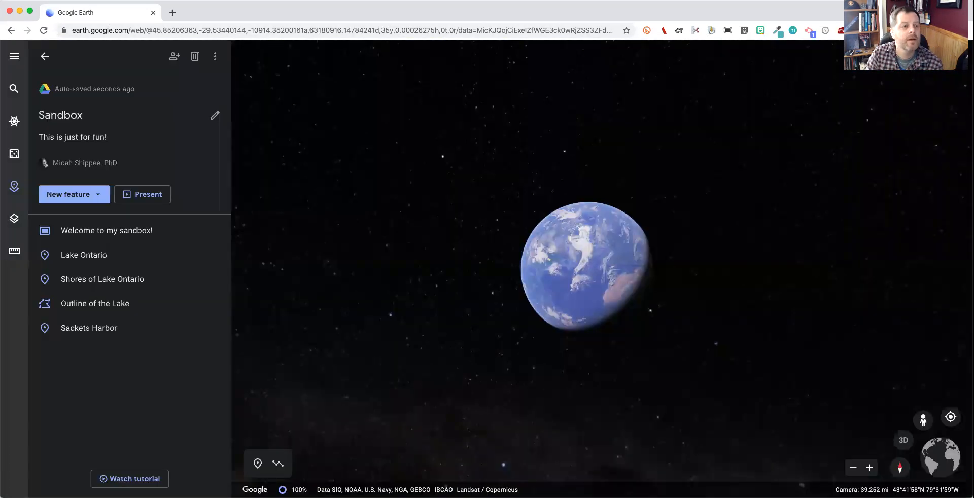
Present the Sandbox project from the welcome slide through its features, then return to the project list and dismiss the lake outline's card
left_click(159, 195)
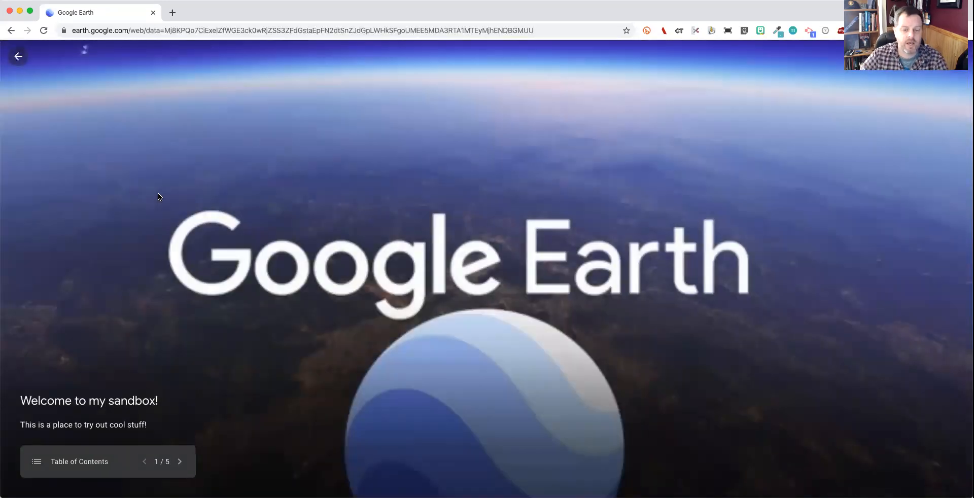
left_click(179, 462)
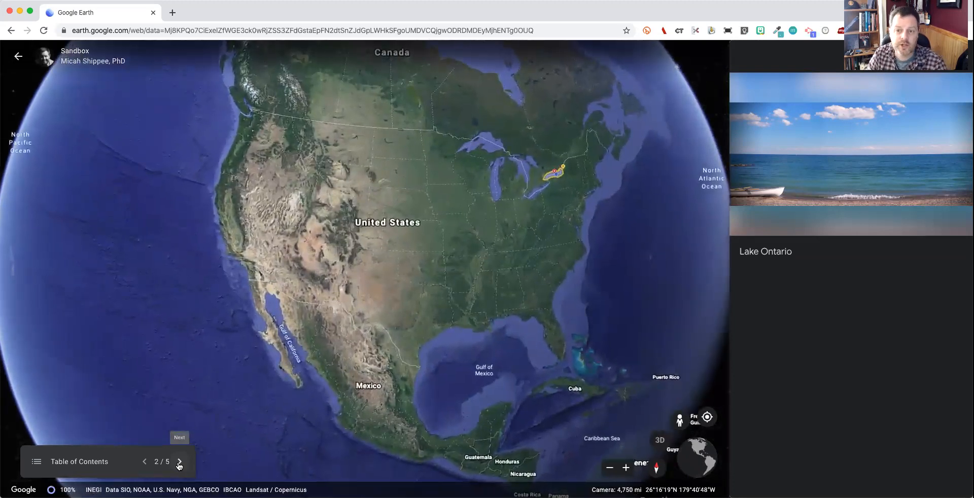
left_click(179, 462)
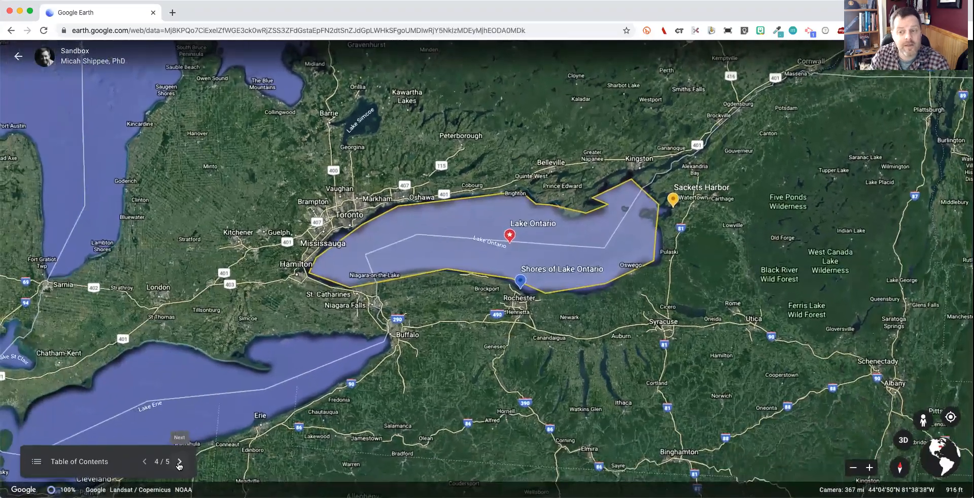
left_click(178, 462)
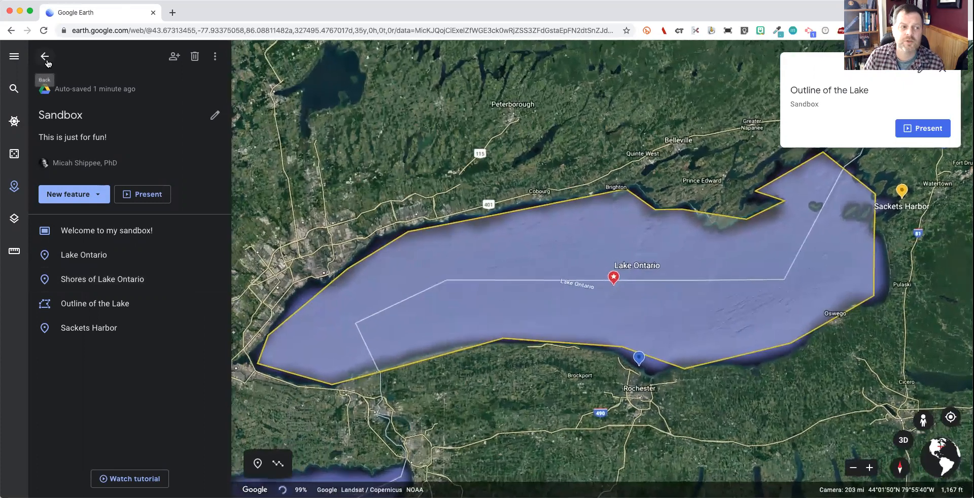
left_click(45, 58)
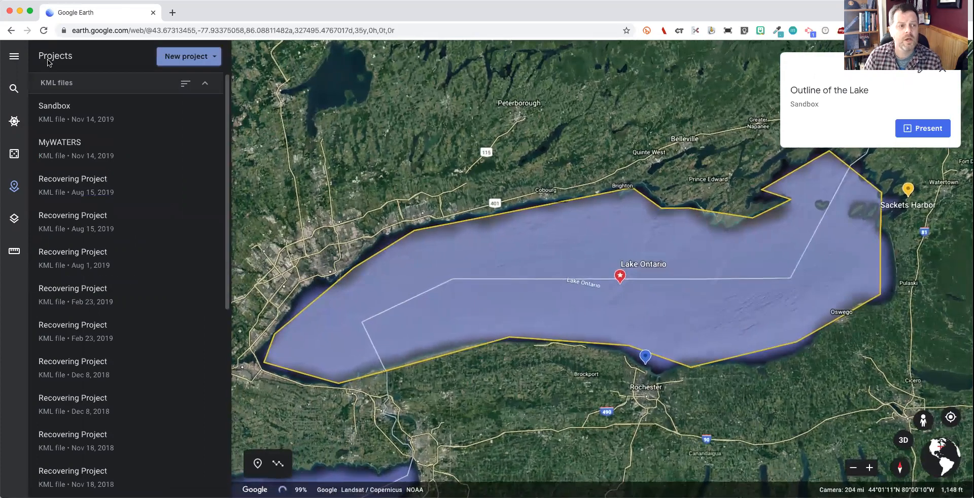
left_click(941, 73)
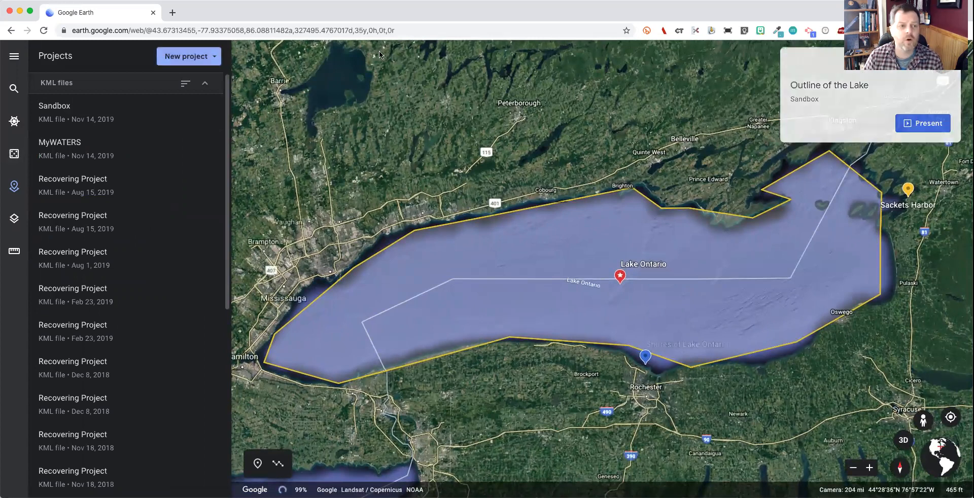
Browse the Education stories in Voyager, looking through the available topics, and return to the map
left_click(14, 123)
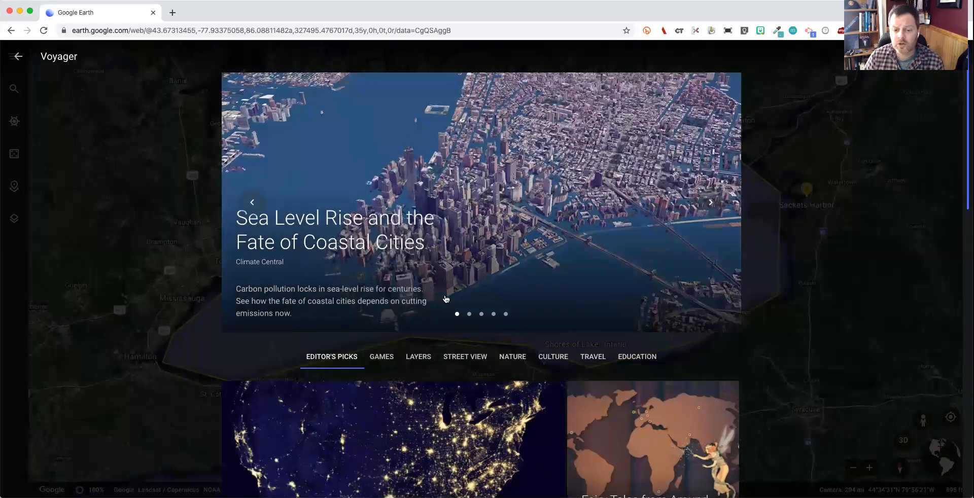
left_click(637, 357)
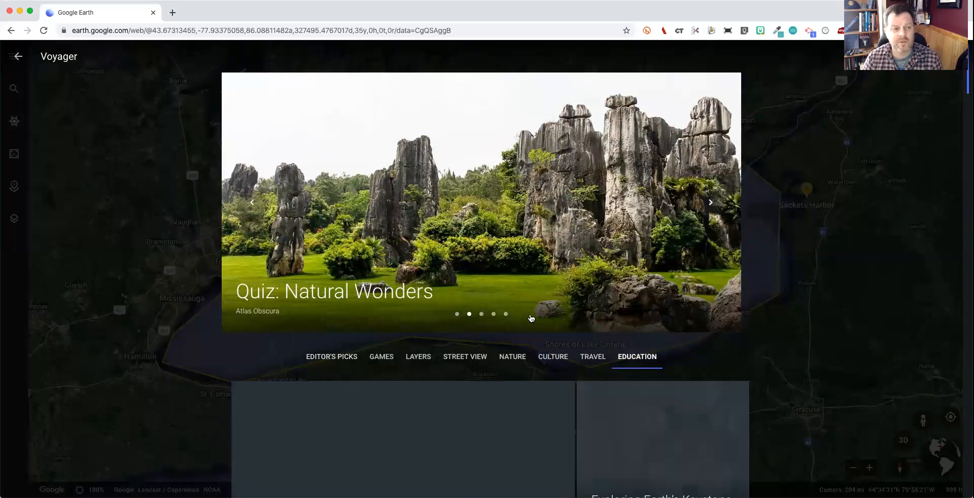
scroll(518, 322, "down", 5)
scroll(521, 324, "down", 4)
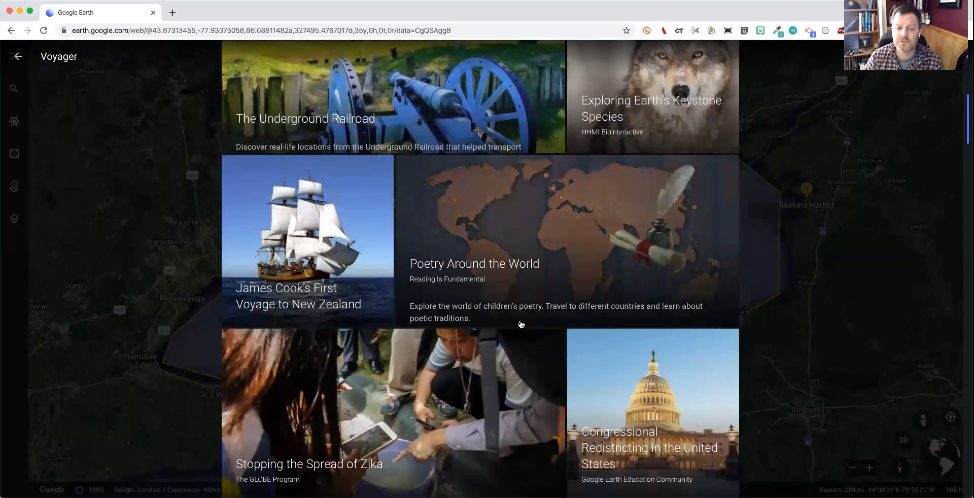
scroll(519, 291, "down", 10)
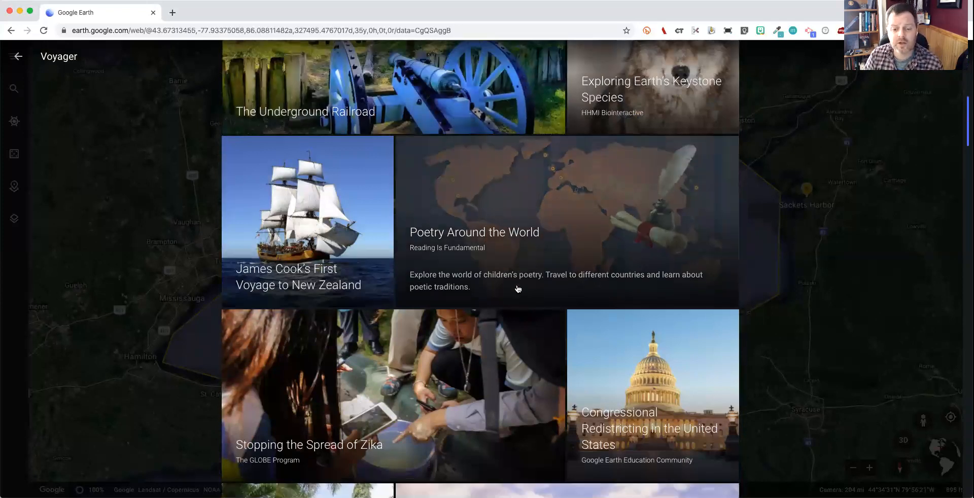
scroll(517, 305, "down", 5)
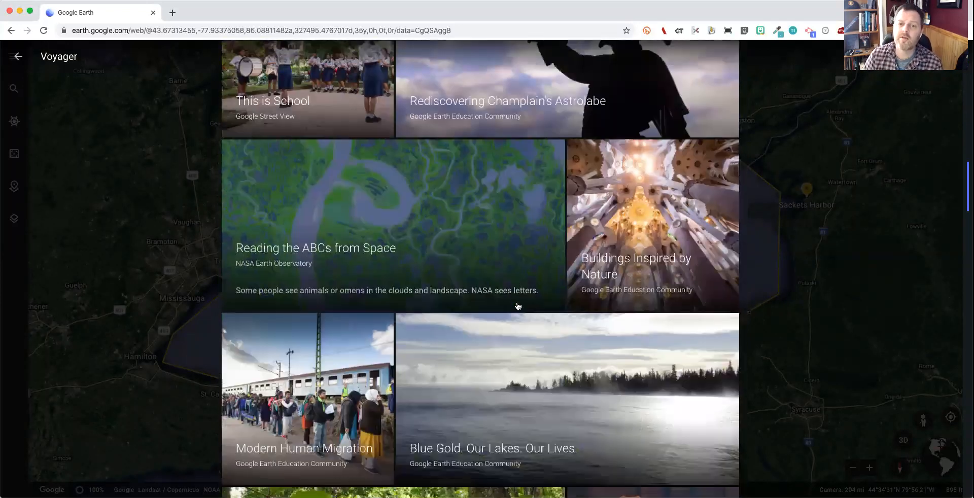
scroll(519, 314, "down", 8)
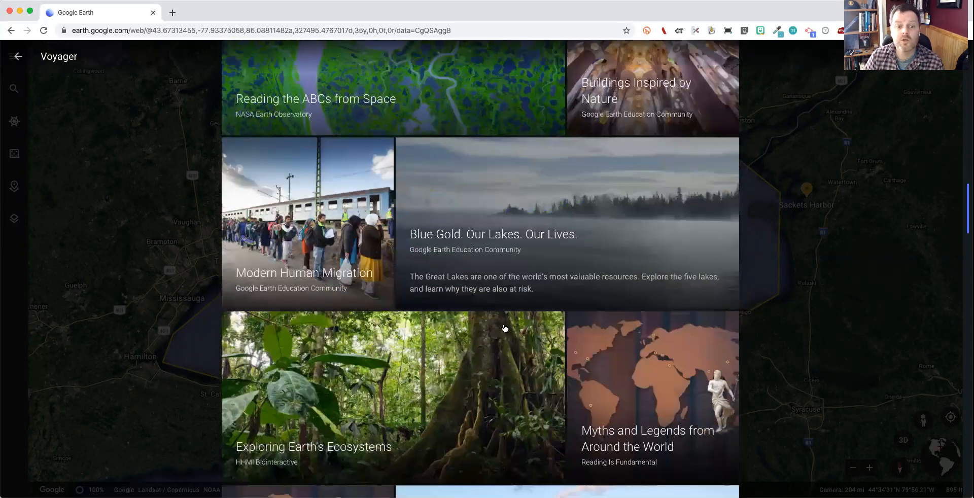
scroll(518, 326, "down", 2)
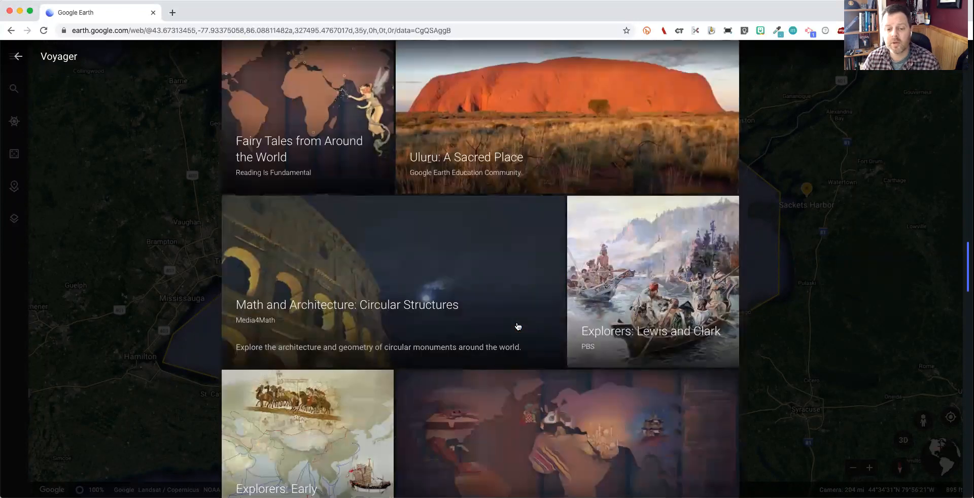
scroll(511, 333, "down", 10)
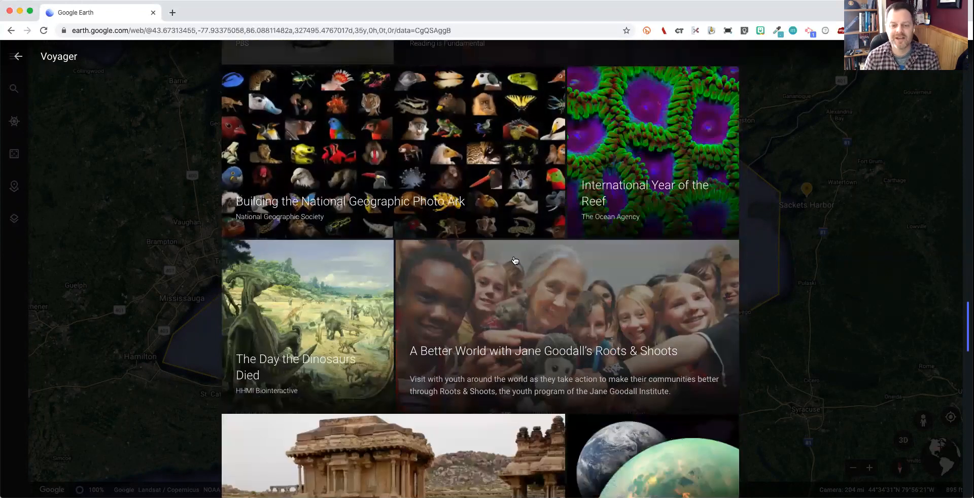
scroll(518, 263, "down", 10)
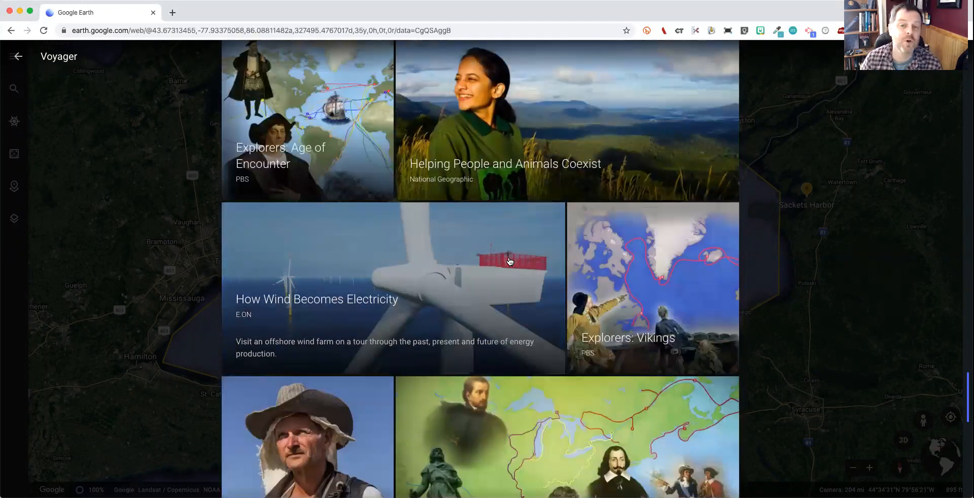
left_click(19, 62)
Search Google Earth for "Sesam" and open the Voyager story "Sesame Street Girls Around the World"
left_click(18, 89)
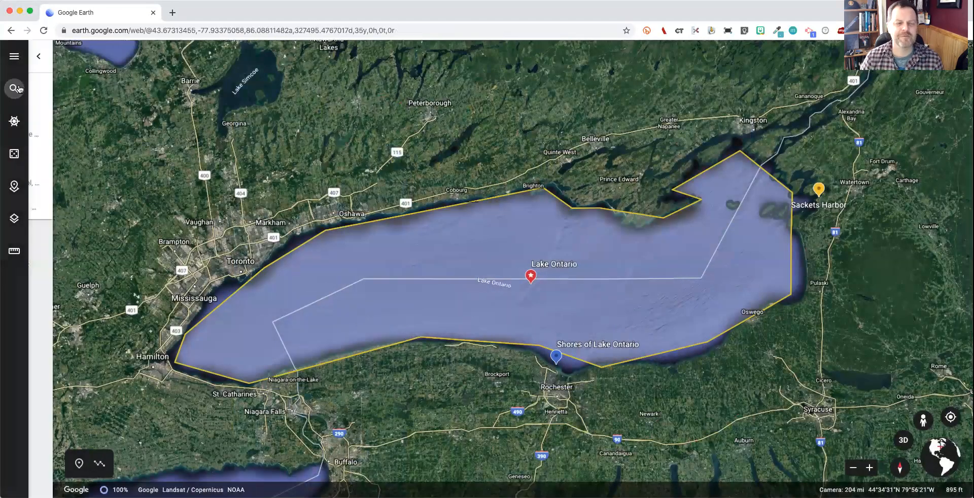
left_click(125, 64)
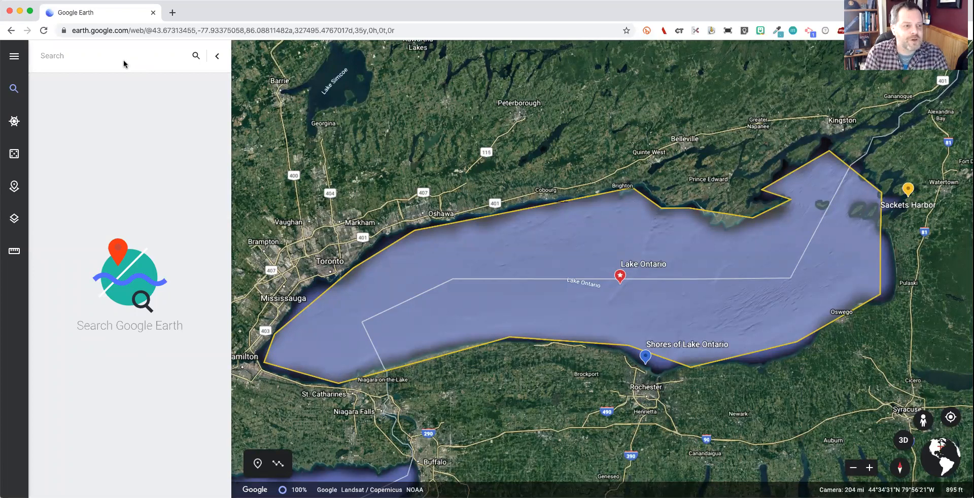
left_click(51, 52)
type("S")
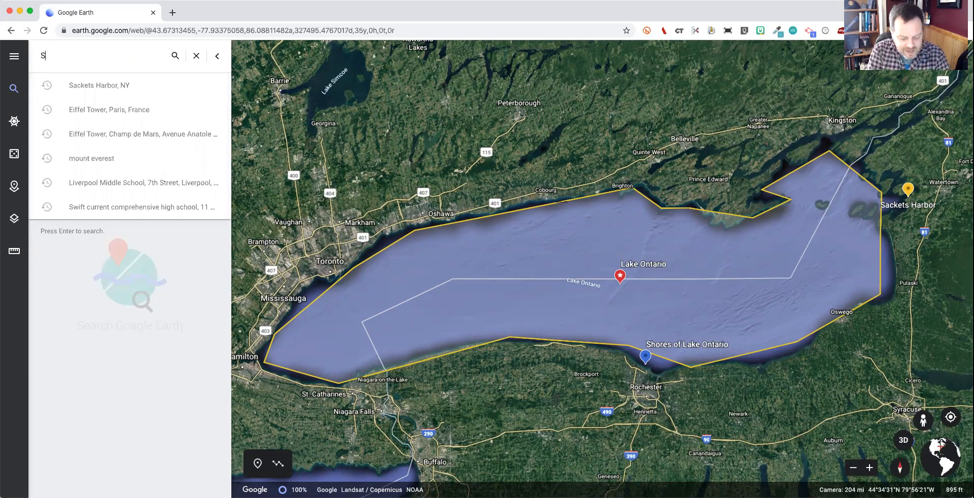
type("ea")
type("sam")
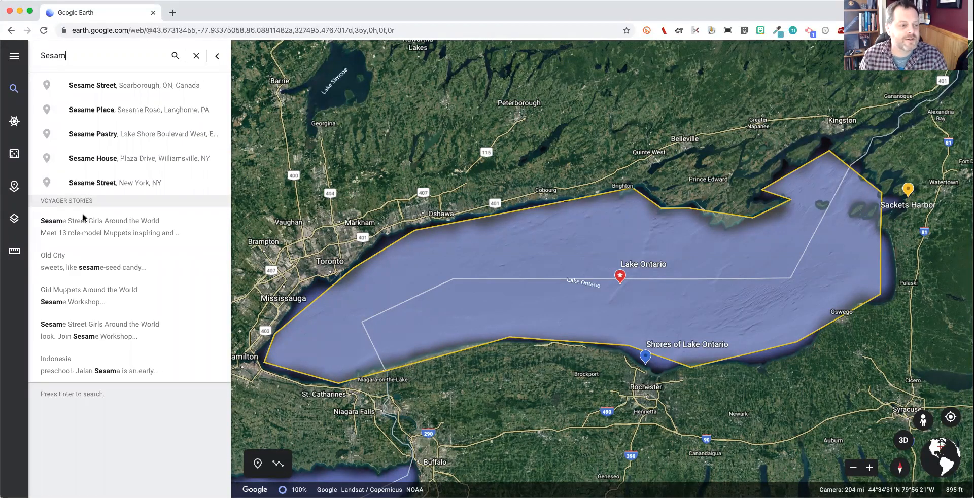
left_click(93, 230)
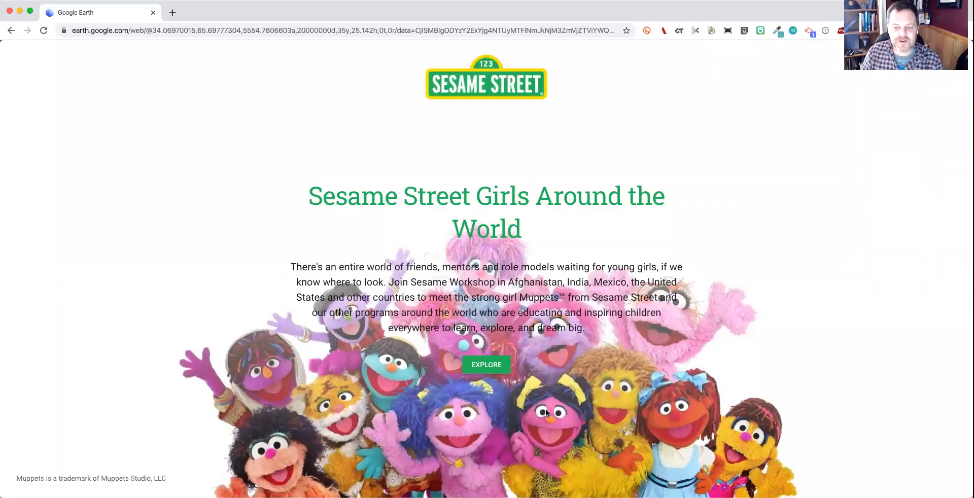
Explore the story's Afghanistan page, play its Baghch-e-Simsim video, and exit the story and Voyager back to the map
left_click(493, 367)
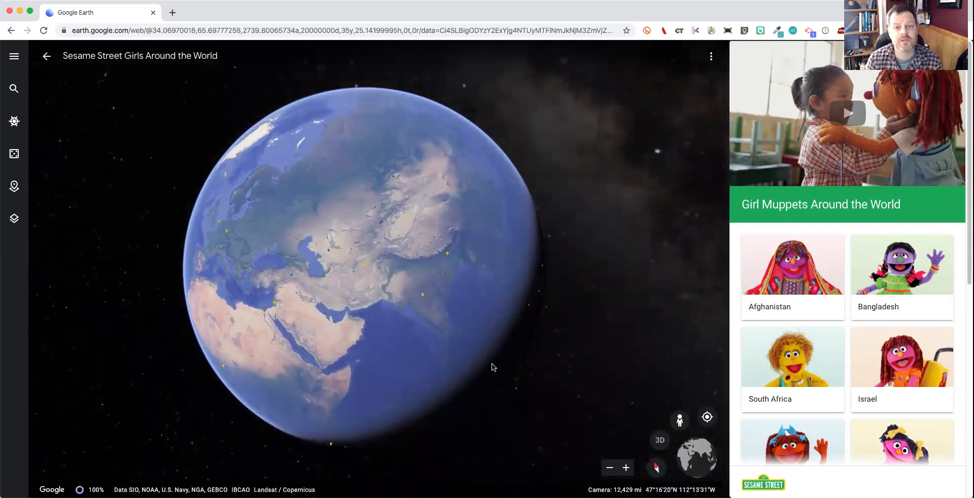
left_click(801, 278)
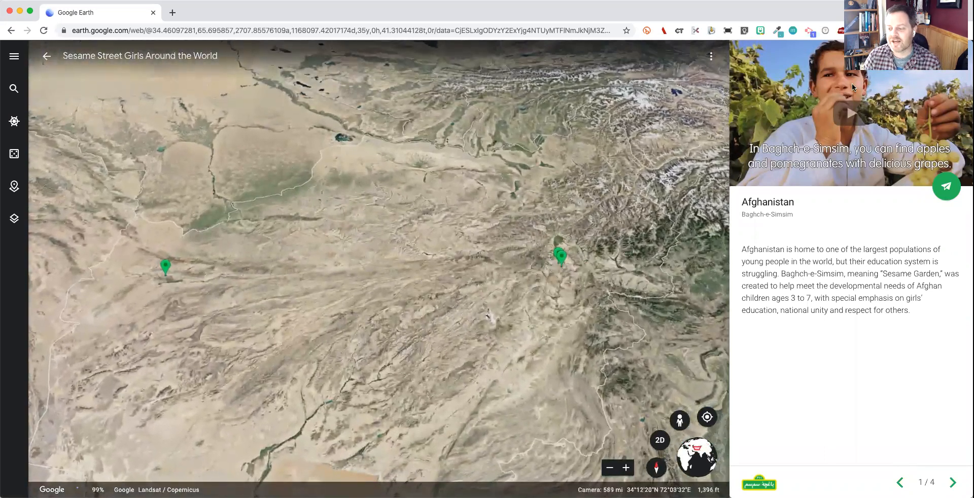
left_click(854, 120)
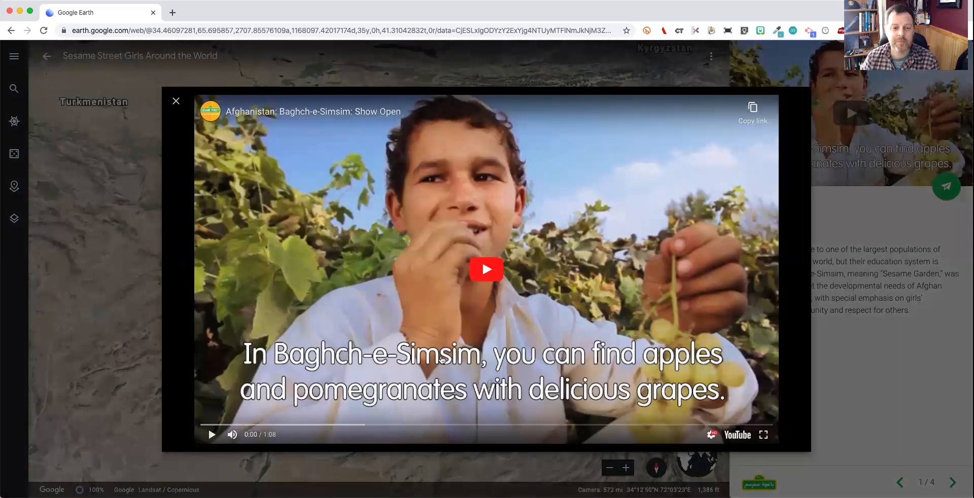
left_click(500, 268)
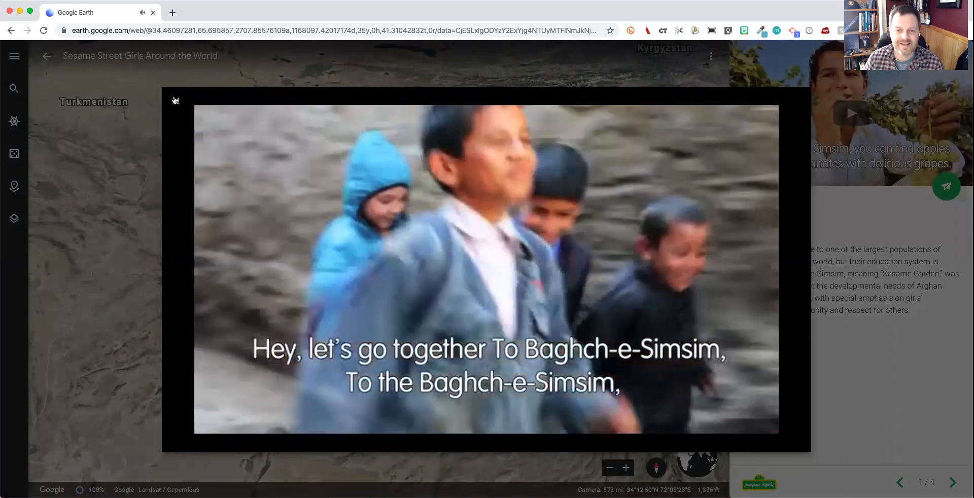
left_click(175, 100)
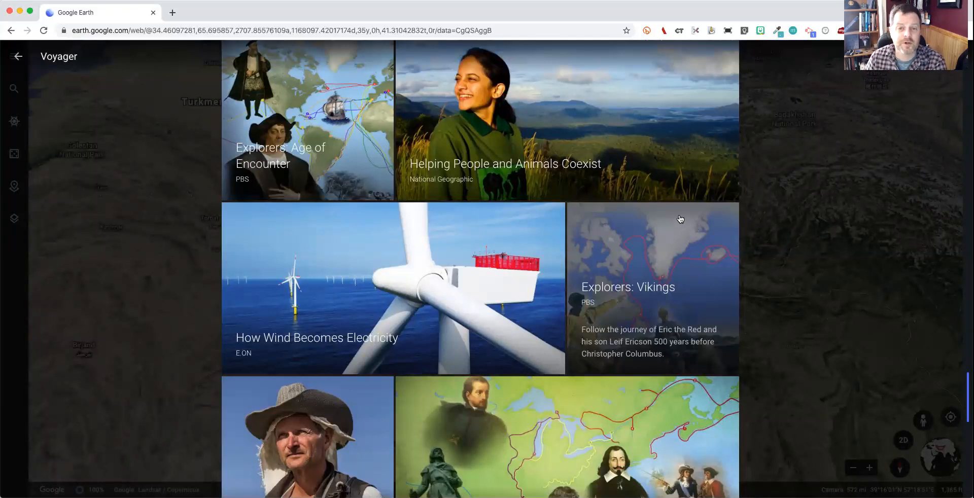
scroll(59, 46, "up", 12)
left_click(20, 57)
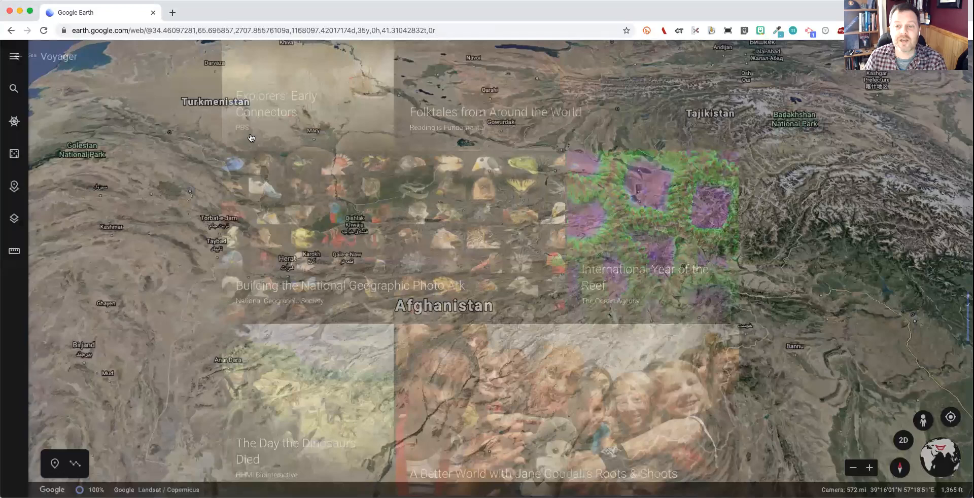
View the whole globe from space and rotate it from Asia around to North America
scroll(285, 153, "down", 8)
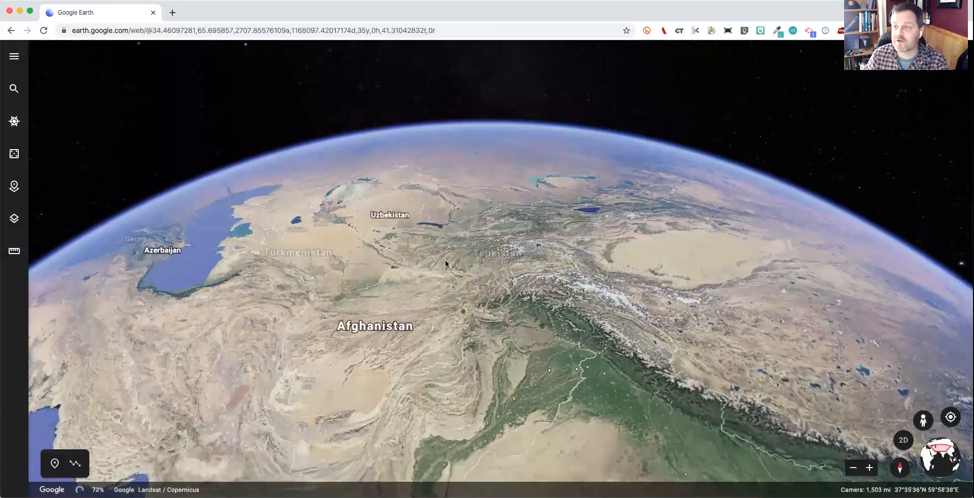
scroll(446, 273, "down", 5)
scroll(449, 300, "down", 10)
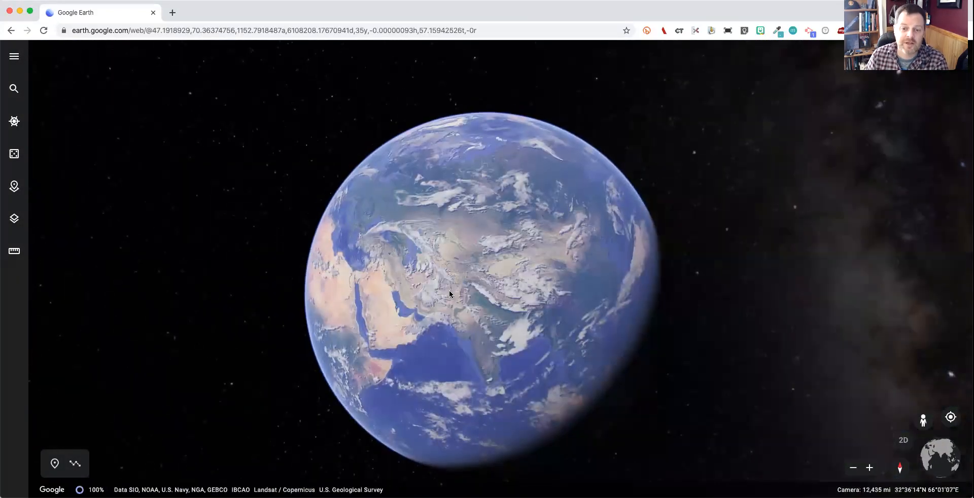
scroll(451, 313, "down", 3)
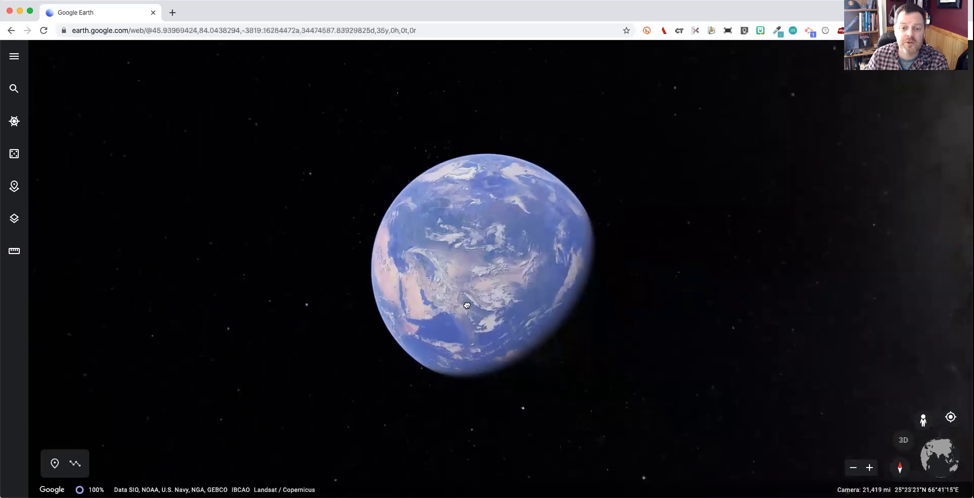
left_click_drag(466, 305, 538, 289)
left_click_drag(450, 304, 565, 269)
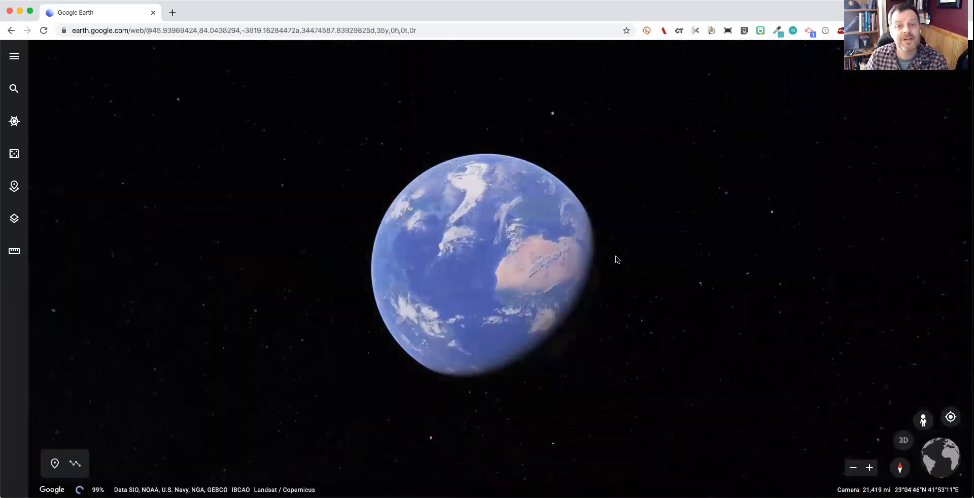
left_click_drag(499, 266, 606, 254)
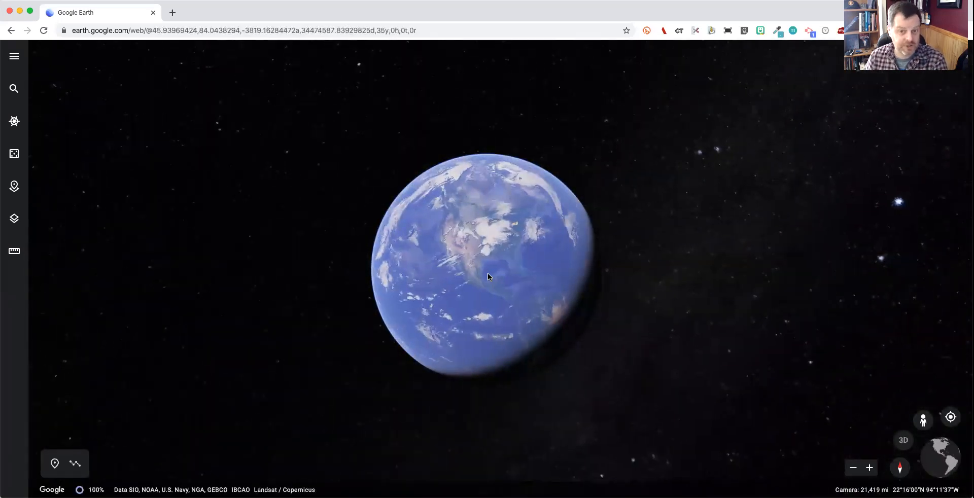